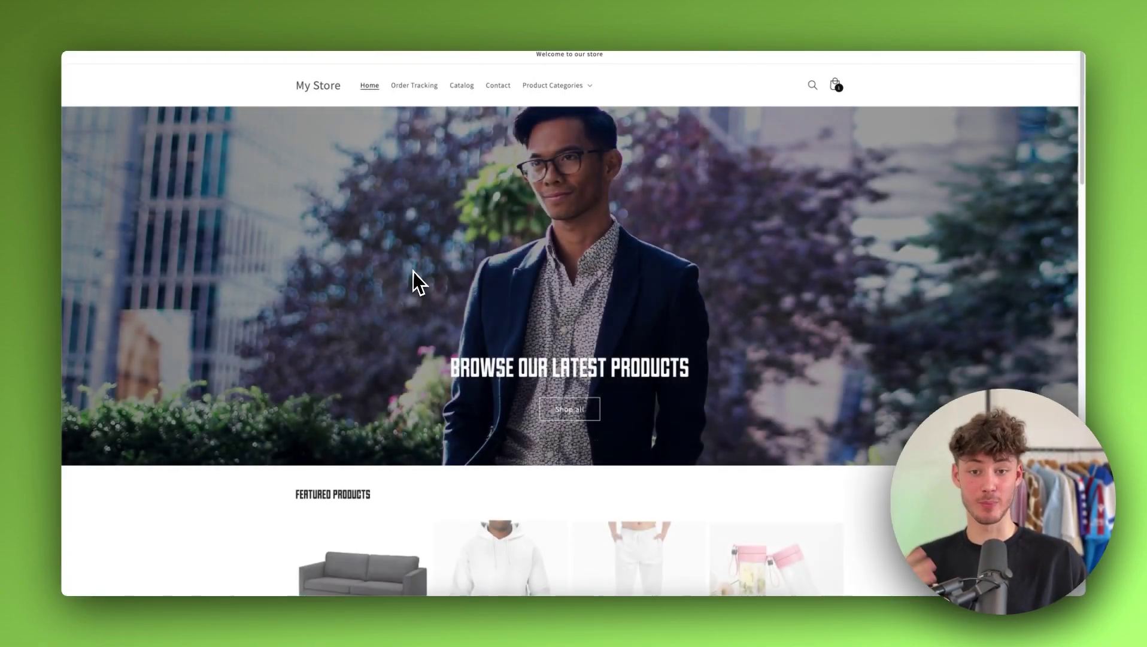
scroll(414, 270, "down", 3)
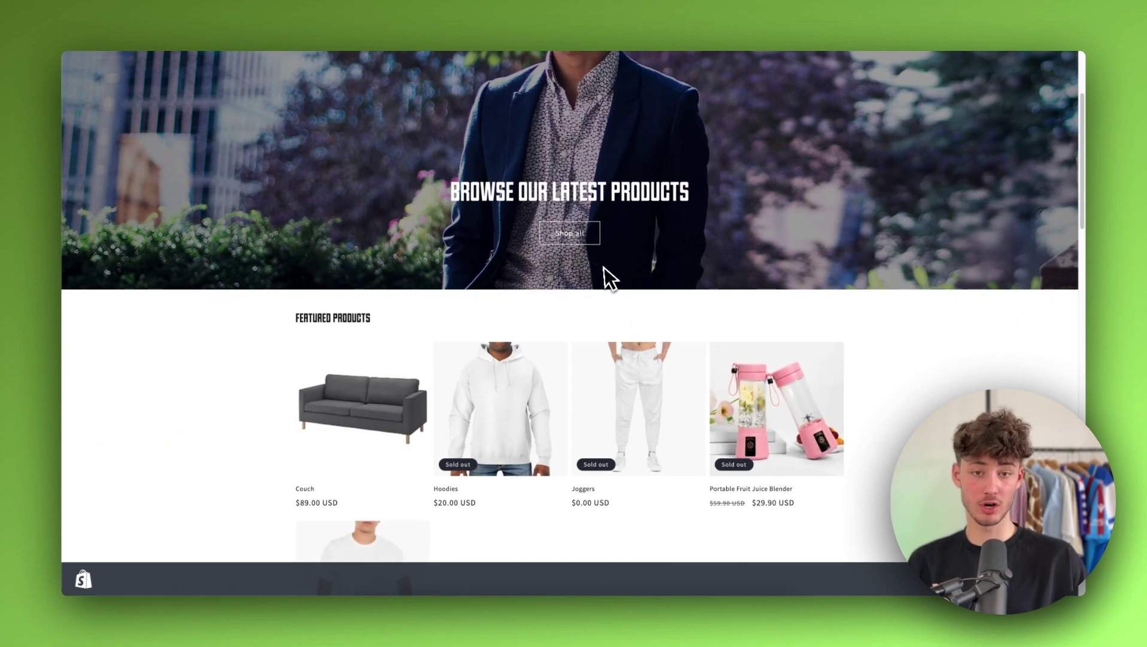
scroll(584, 248, "down", 4)
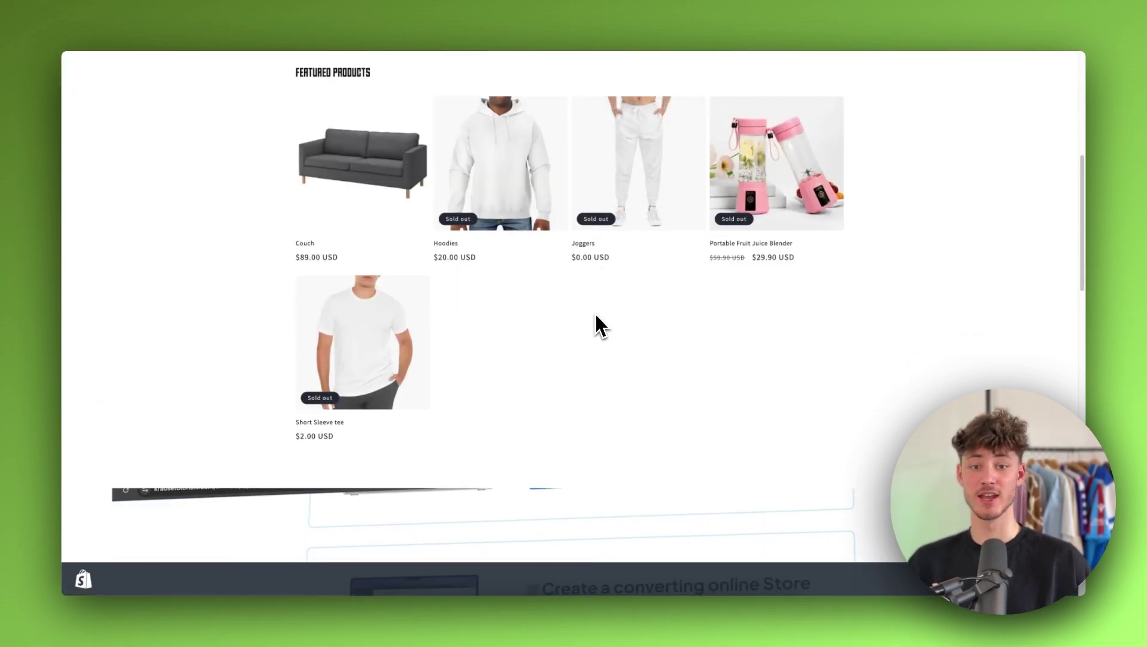
scroll(595, 314, "up", 4)
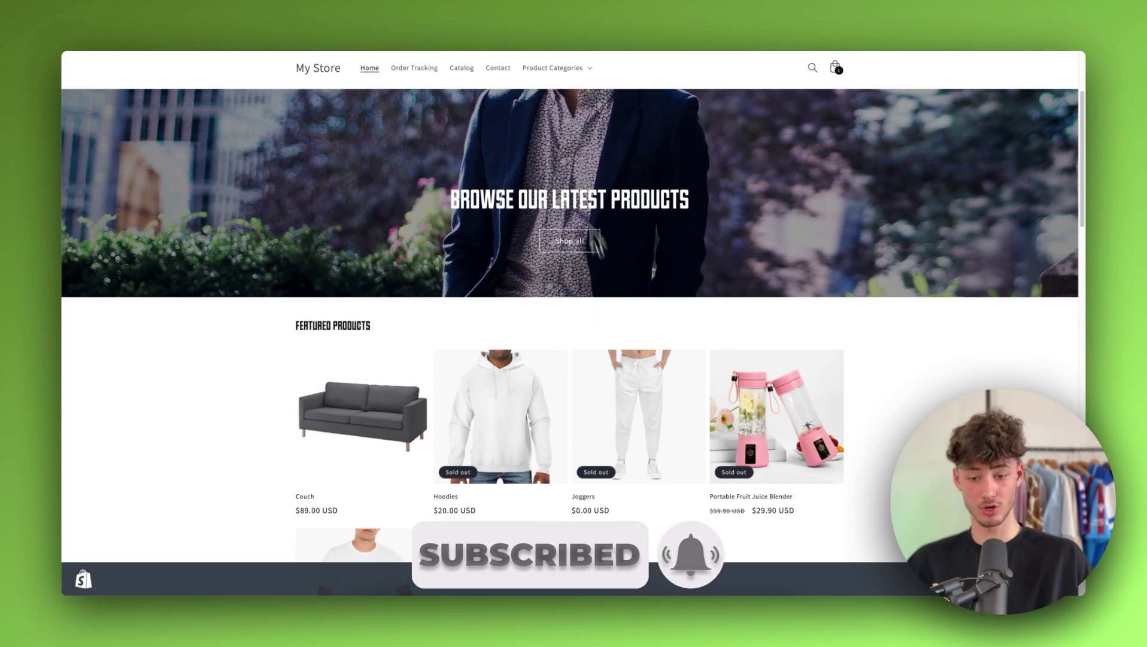
- Create and save a new online store page titled Clothing, leaving its content empty
left_click(182, 18)
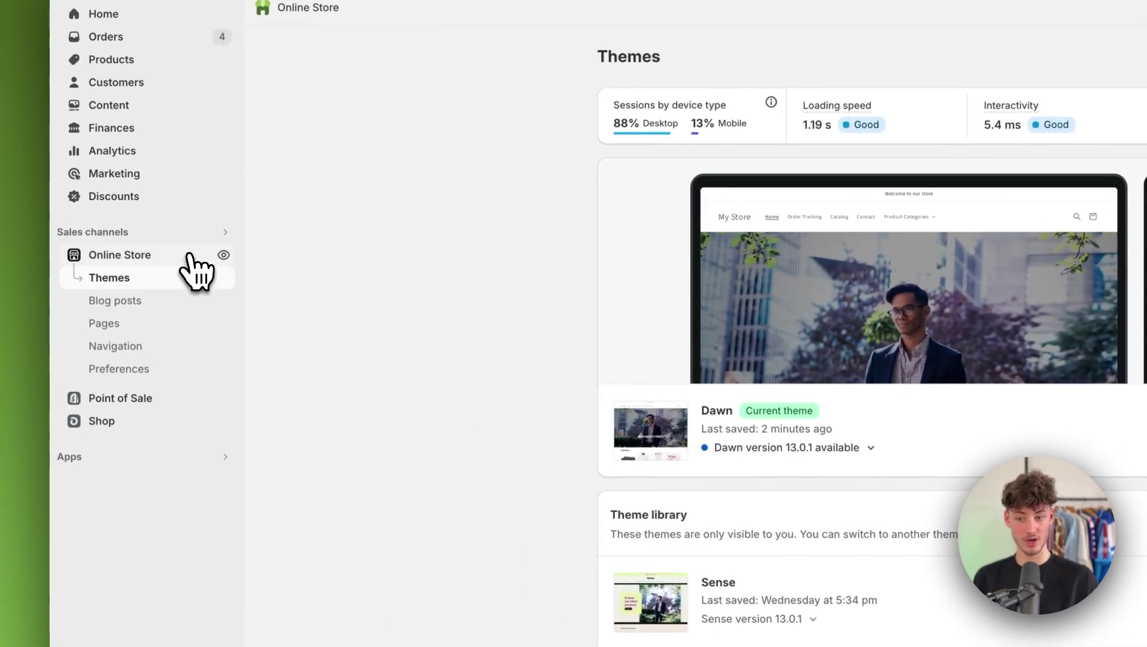
left_click(133, 335)
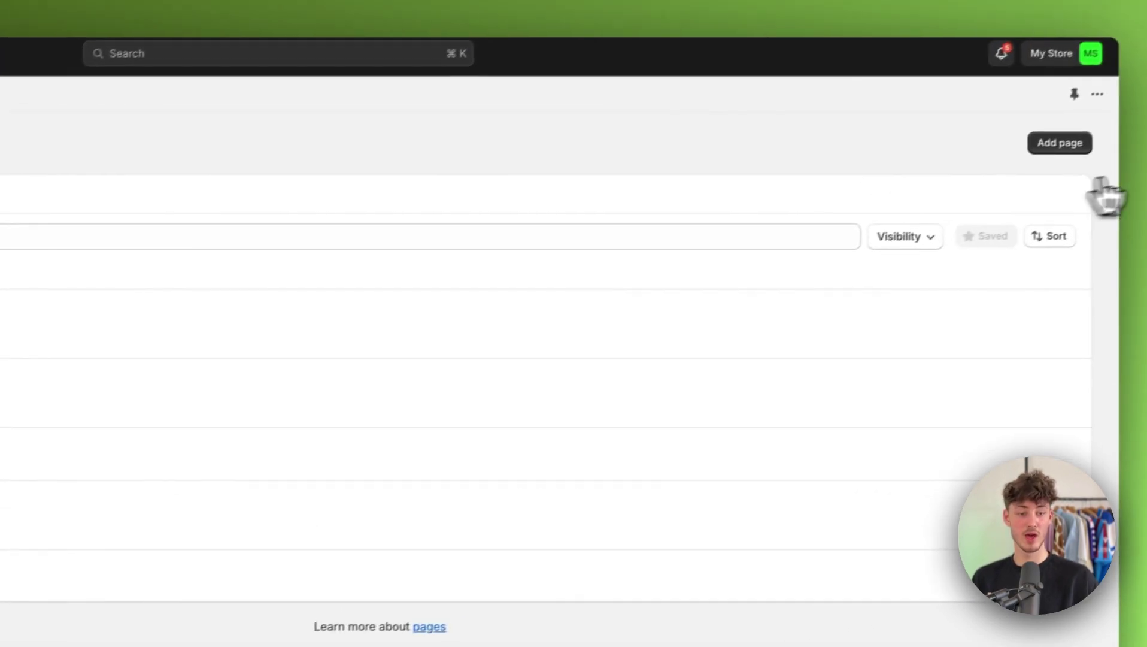
left_click(1057, 141)
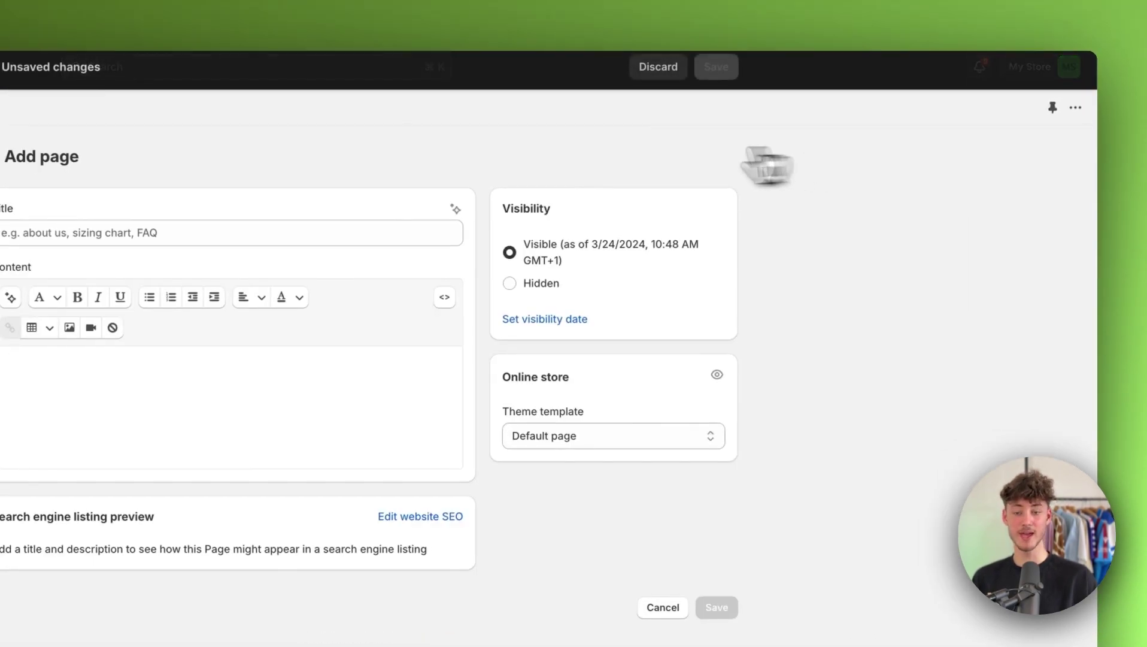
left_click(565, 233)
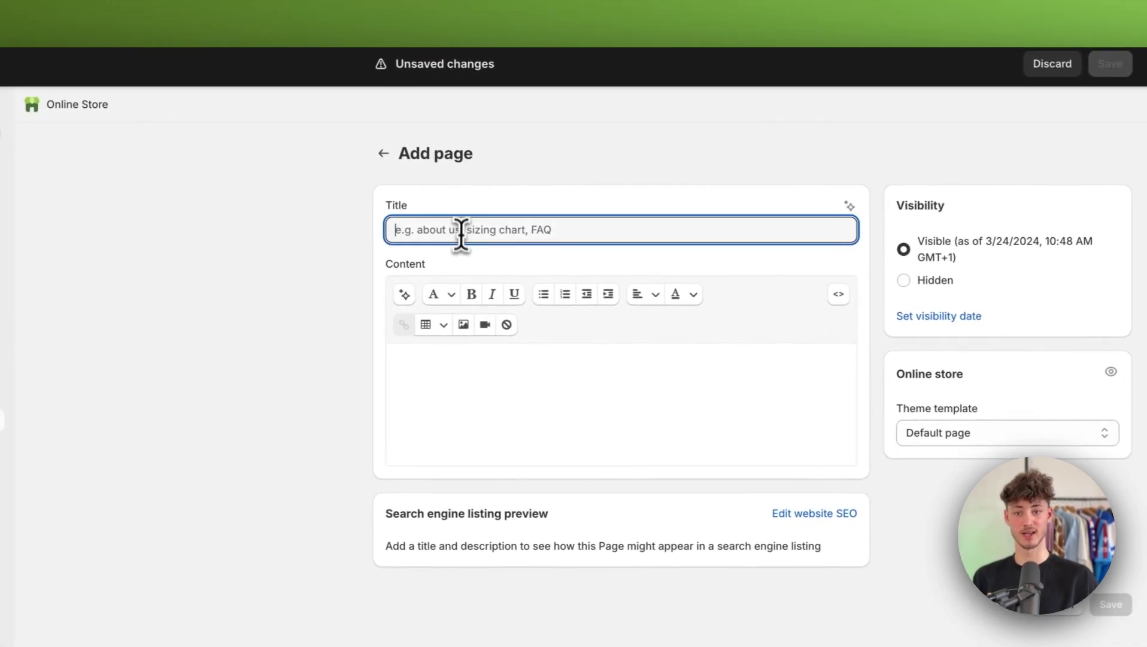
type("C")
key("BackSpace")
type("Clothing")
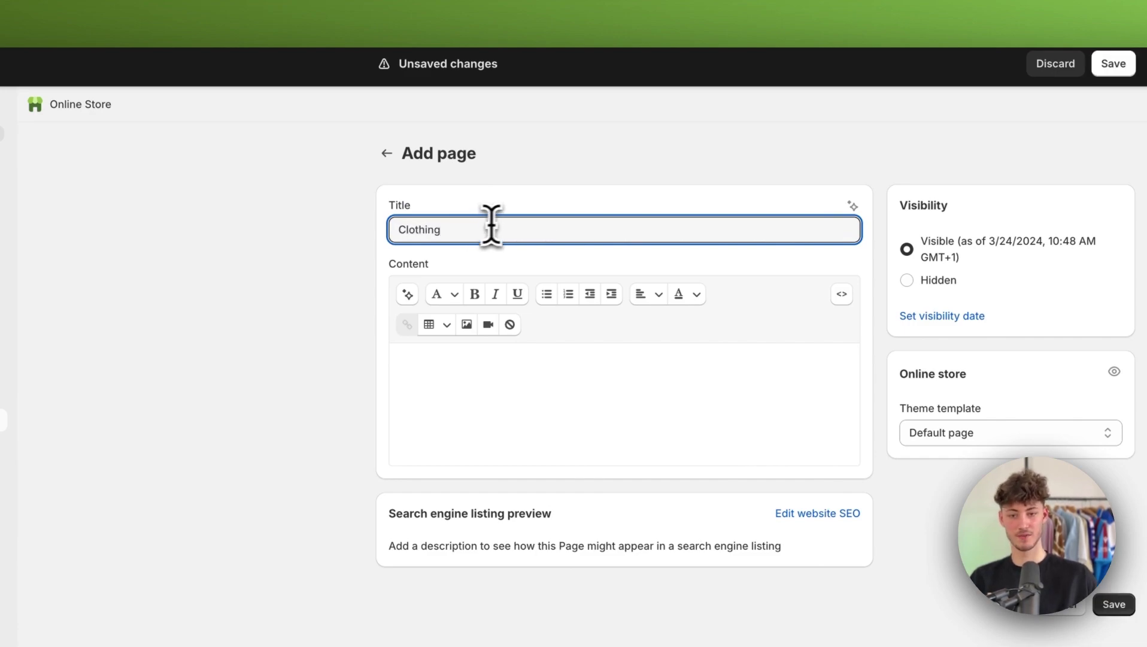
left_click(455, 255)
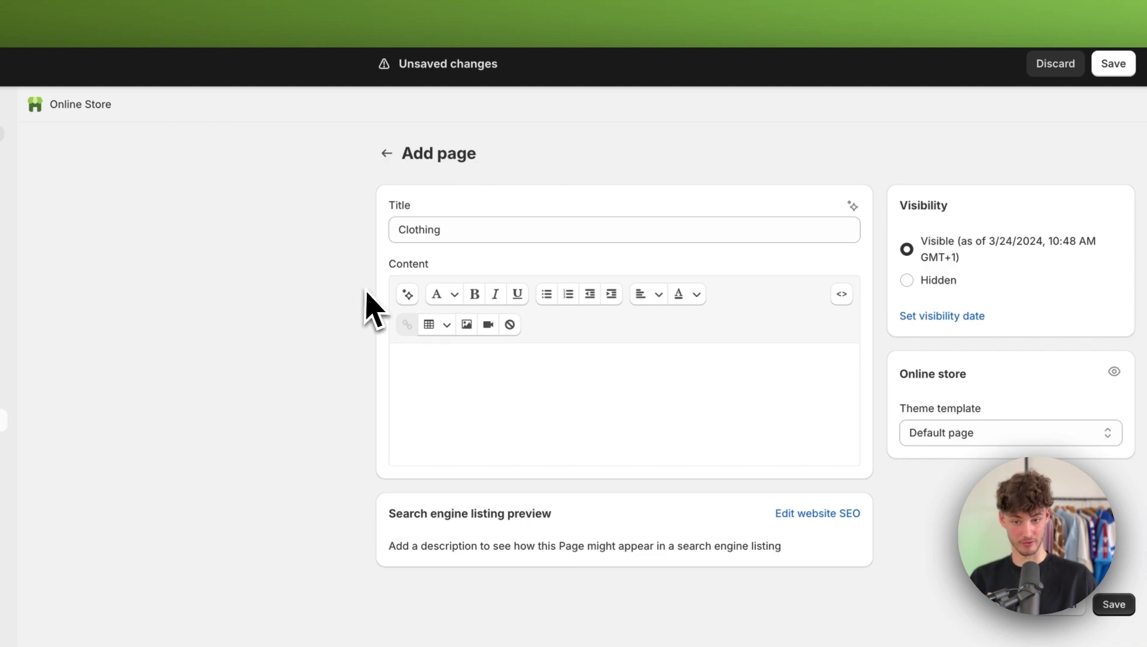
left_click(1113, 64)
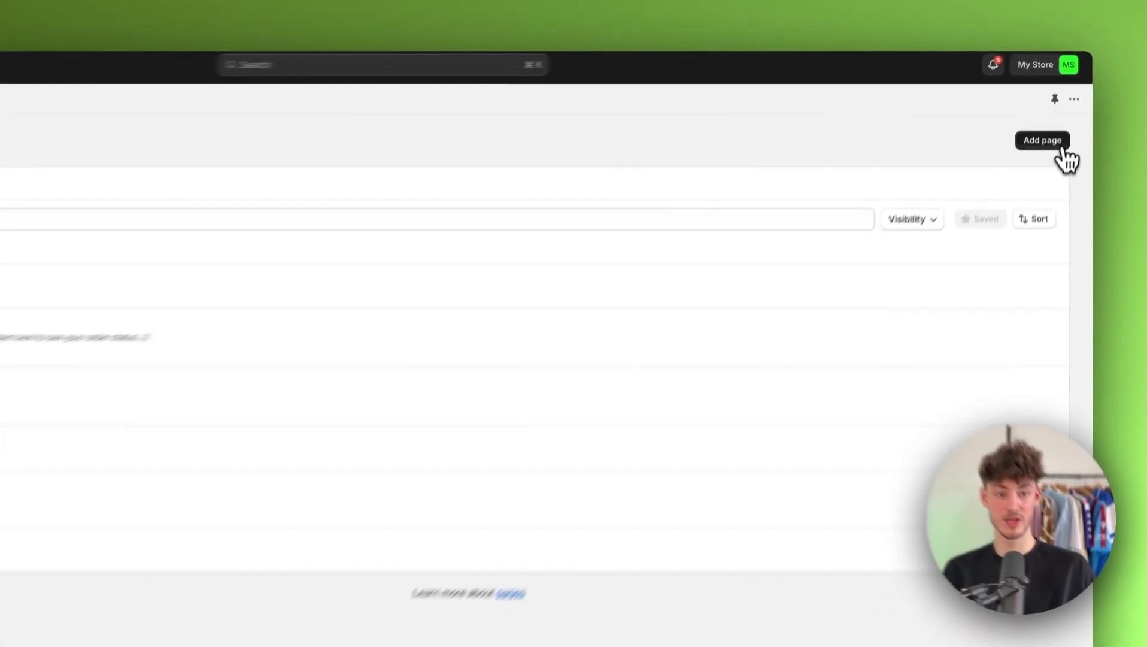
- Create and save another store page titled Furniture
left_click(1049, 115)
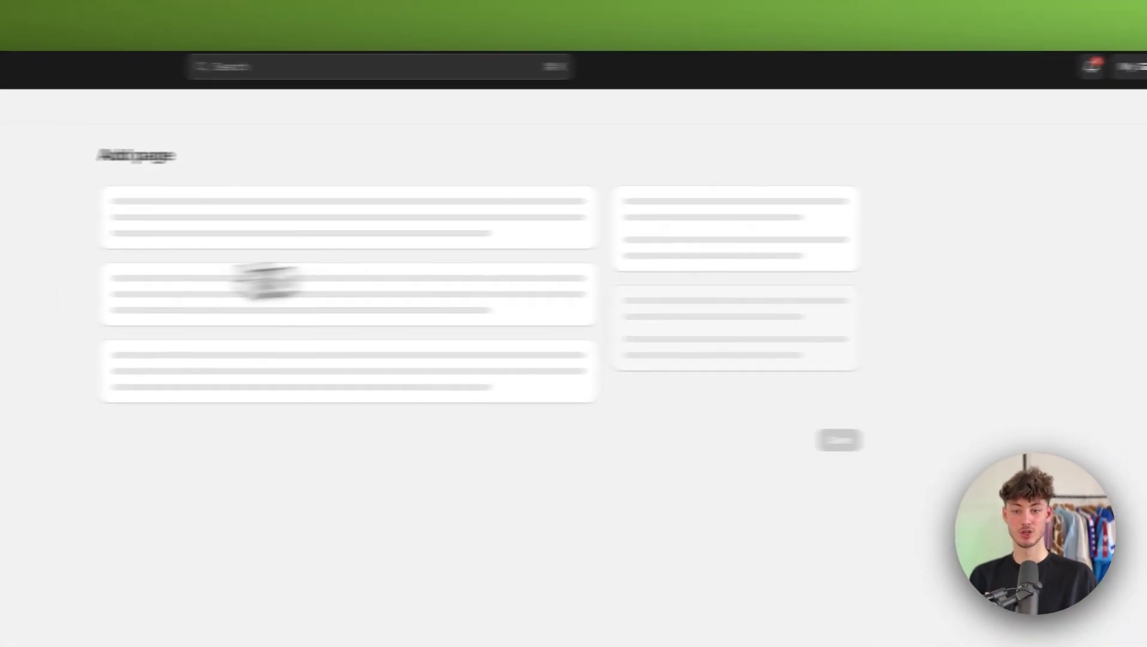
type("Furniture")
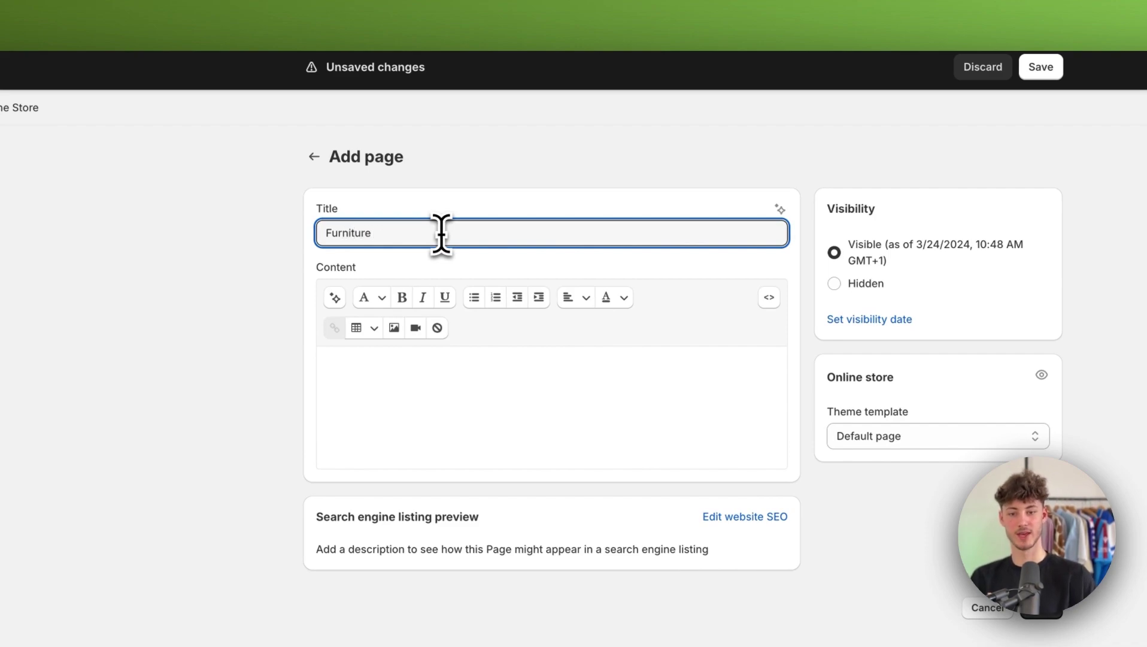
left_click(547, 411)
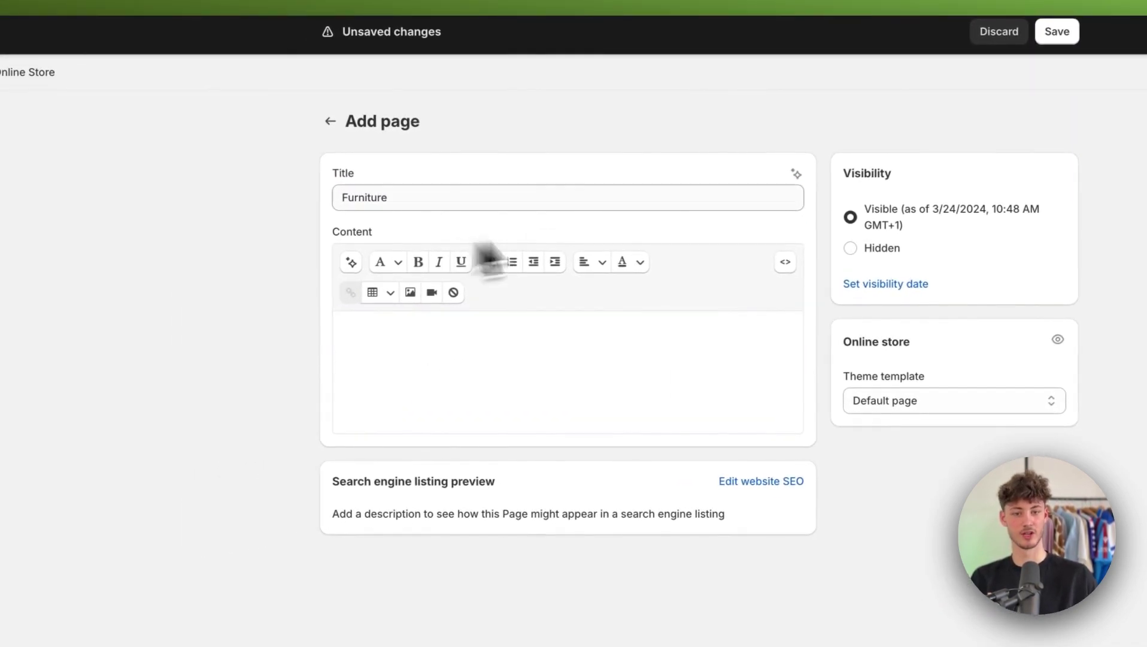
left_click(1056, 31)
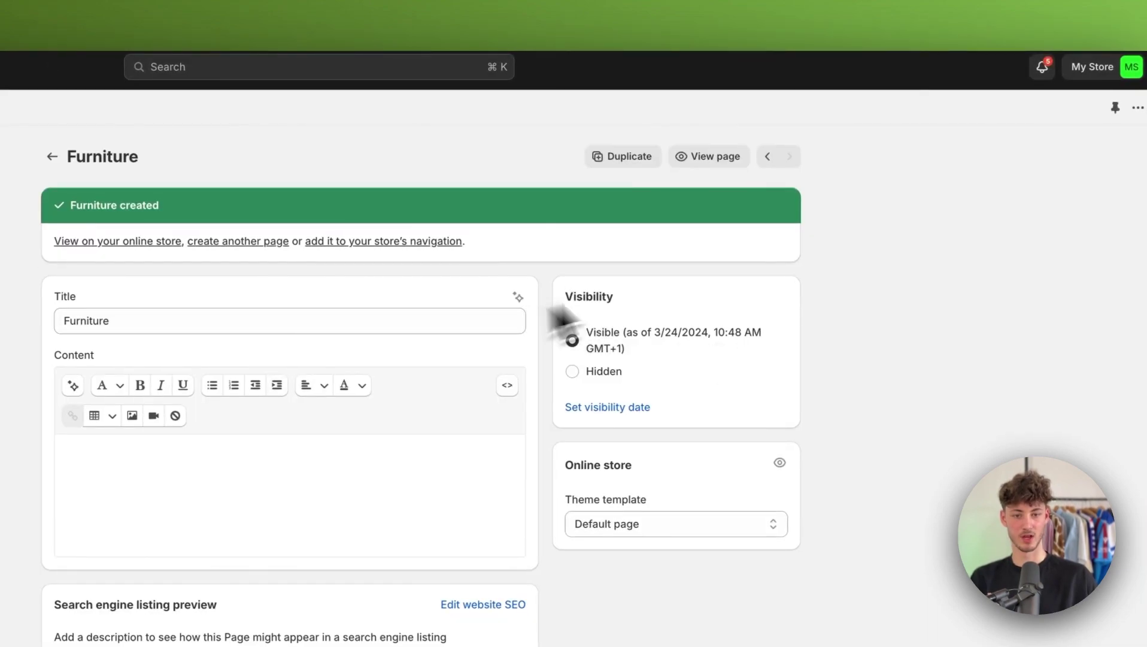
- Leave the Furniture page without duplicating it, and create and save a page titled Beauty
left_click(632, 167)
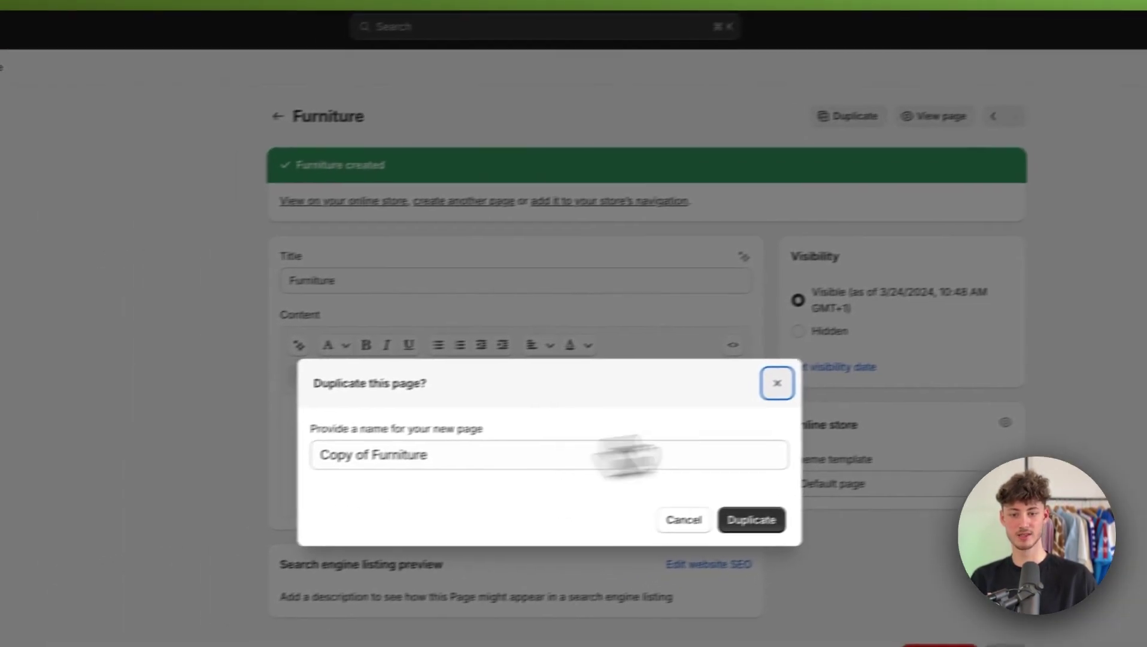
left_click(526, 560)
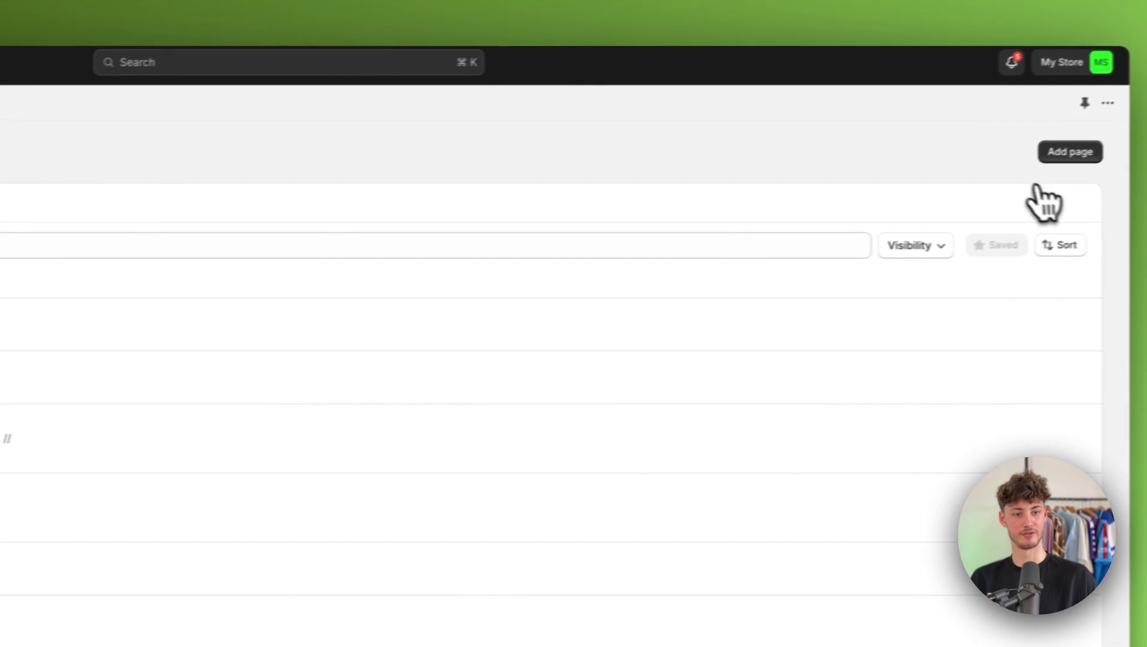
left_click(1045, 200)
left_click(419, 200)
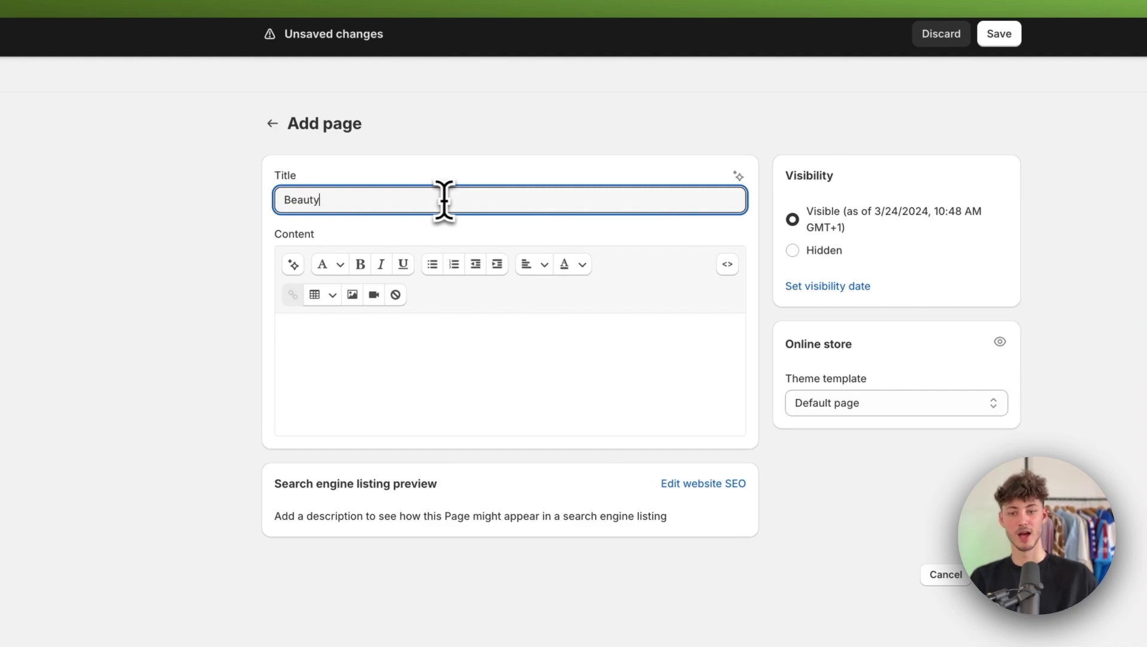
type("Beauty")
left_click(999, 34)
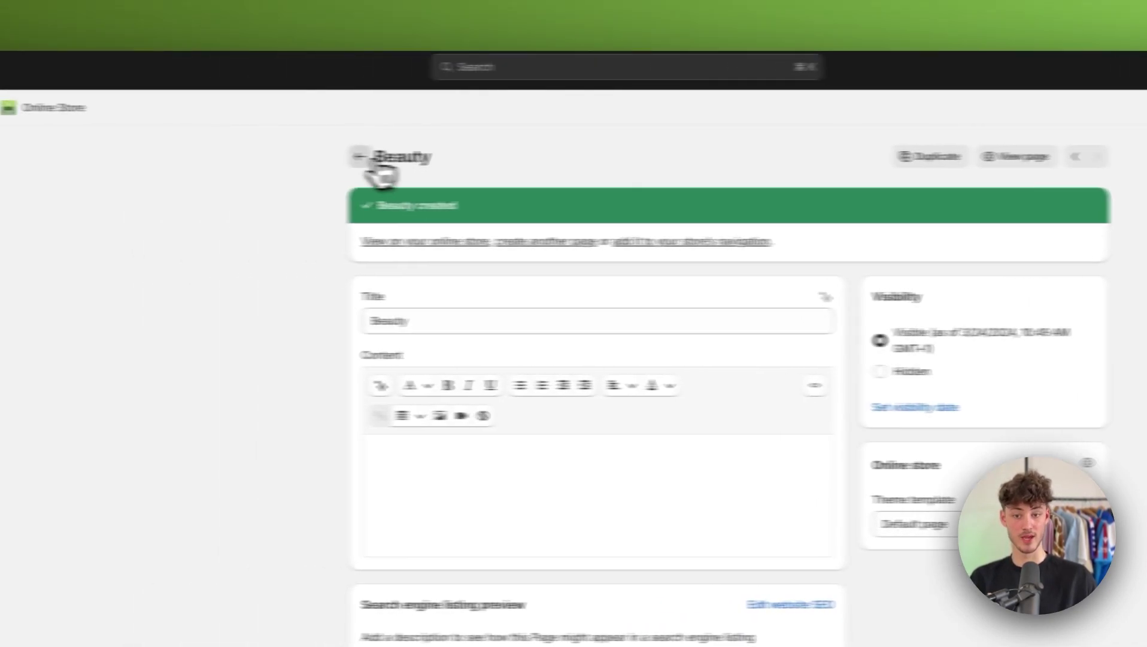
- Create and save a subcategory page titled Tops, and return to the list of pages
left_click(353, 157)
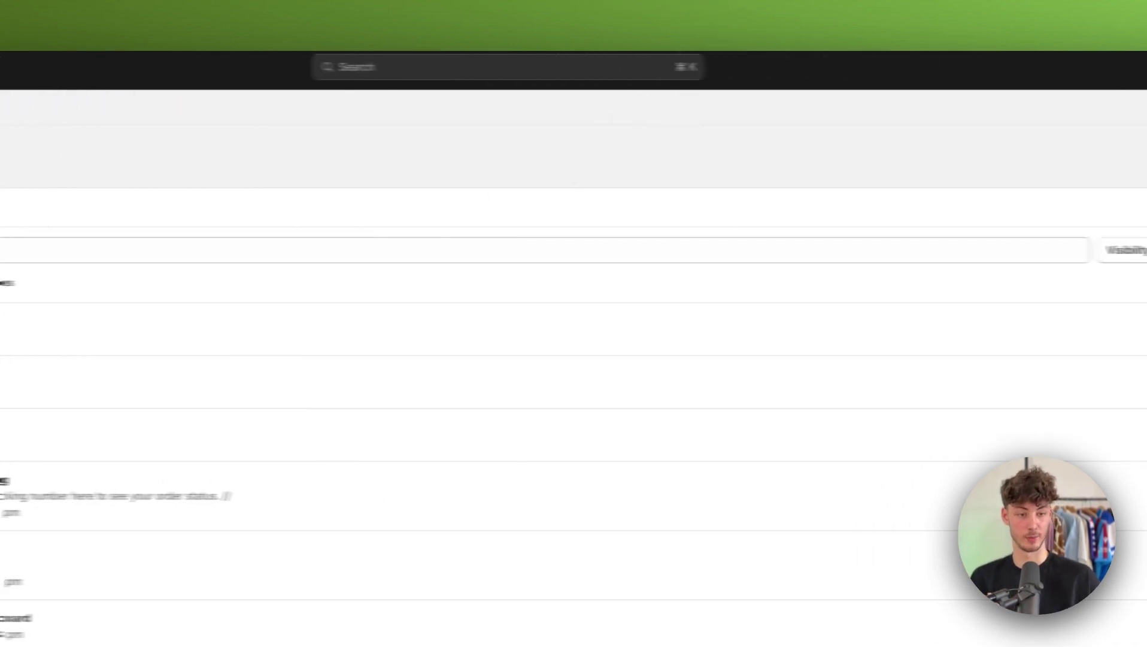
left_click(1063, 204)
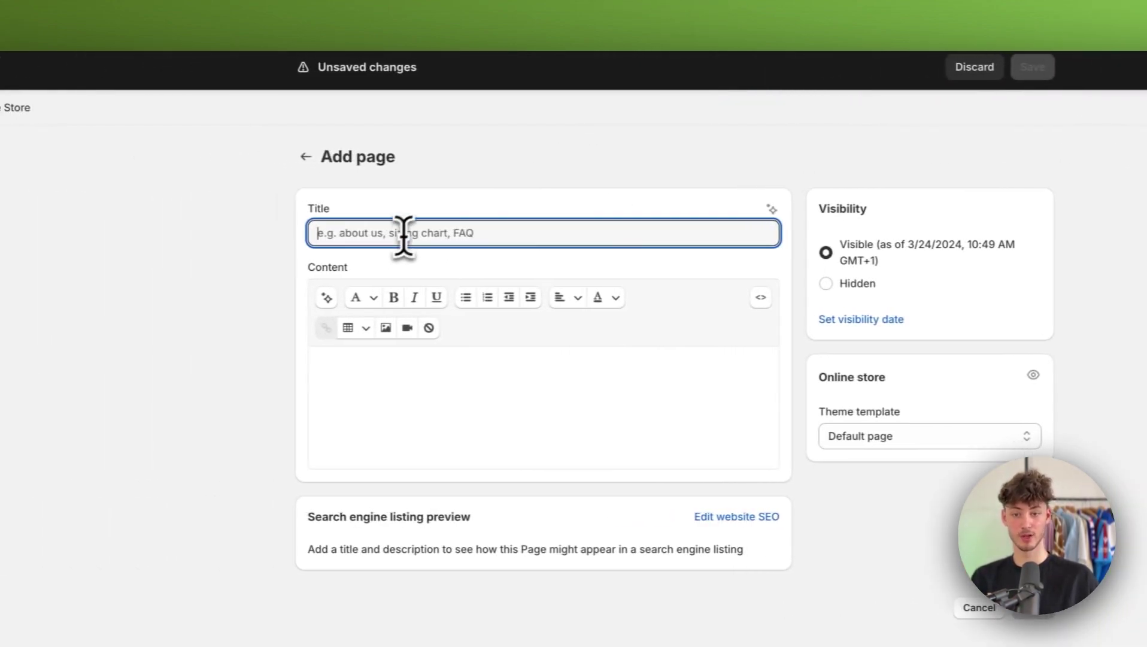
left_click(304, 156)
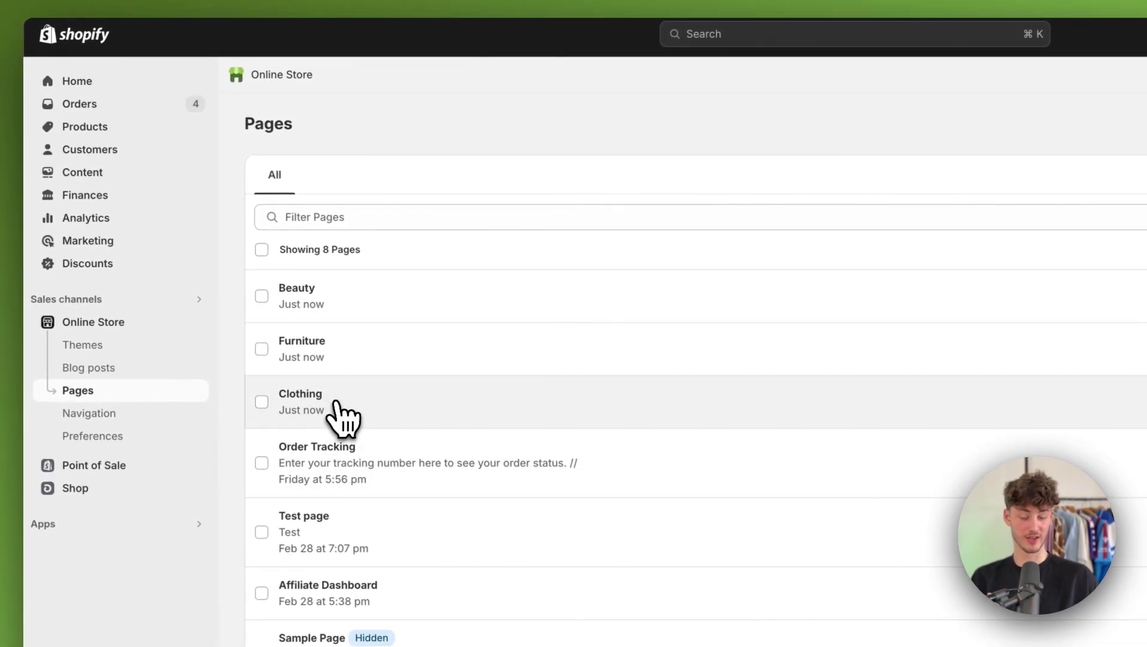
left_click(1101, 151)
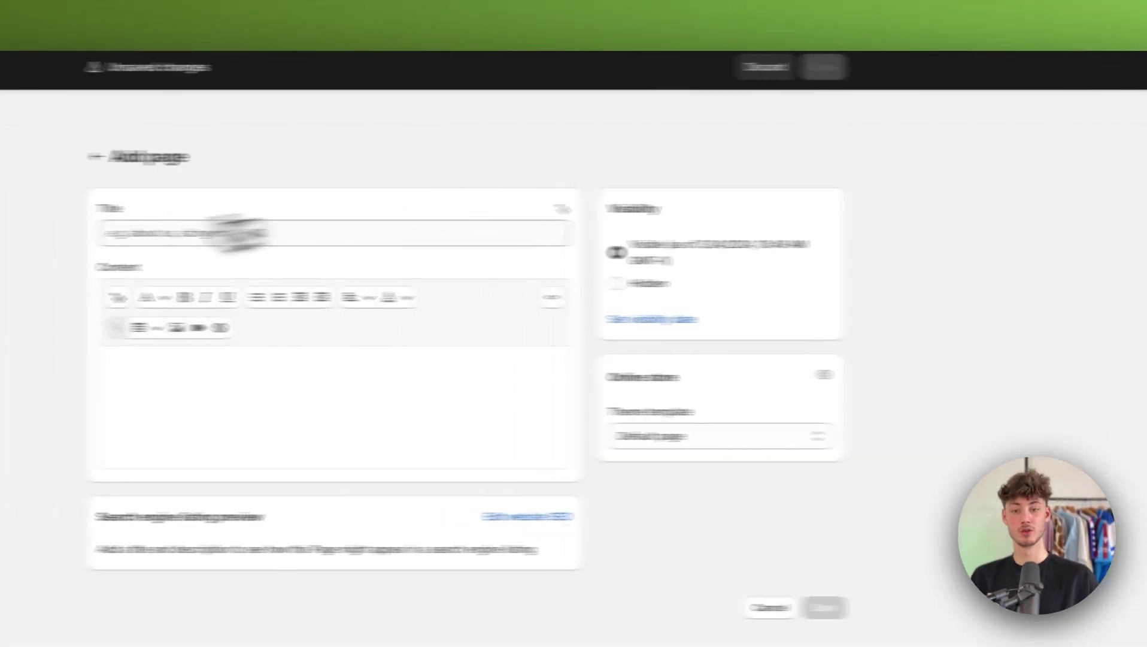
left_click(148, 233)
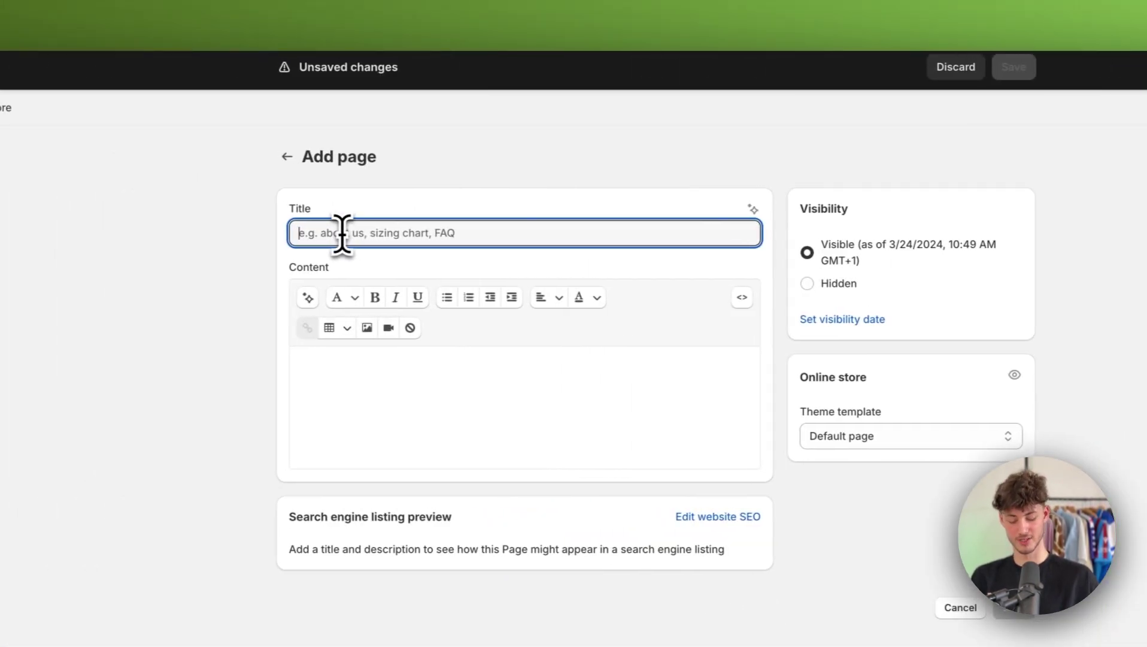
type("Tops")
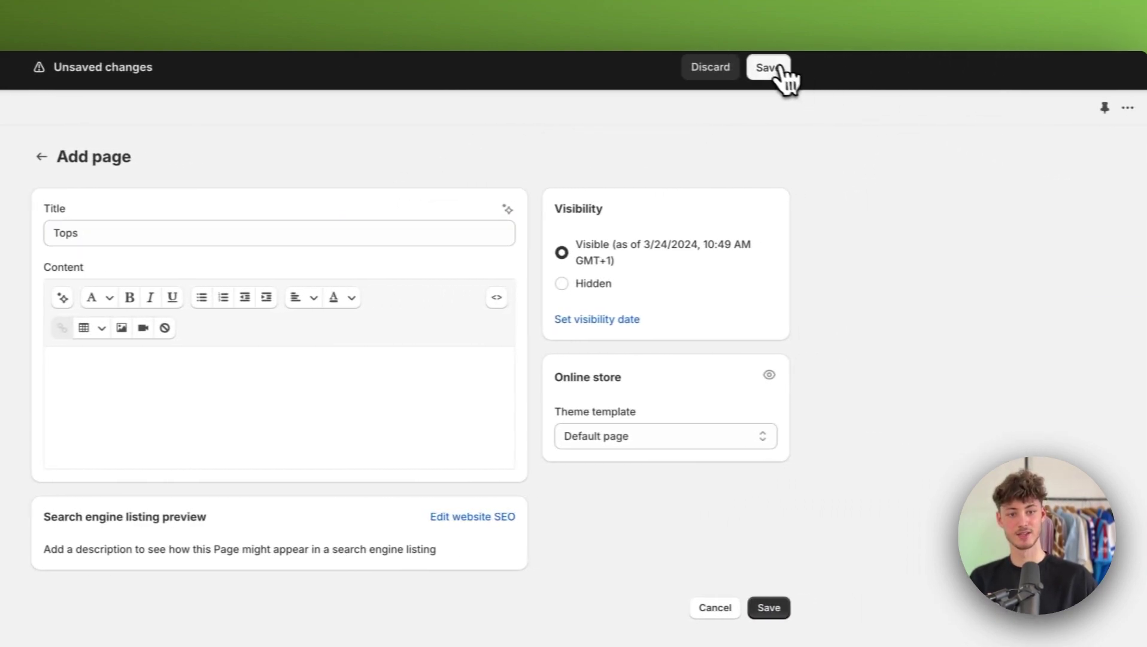
left_click(1018, 66)
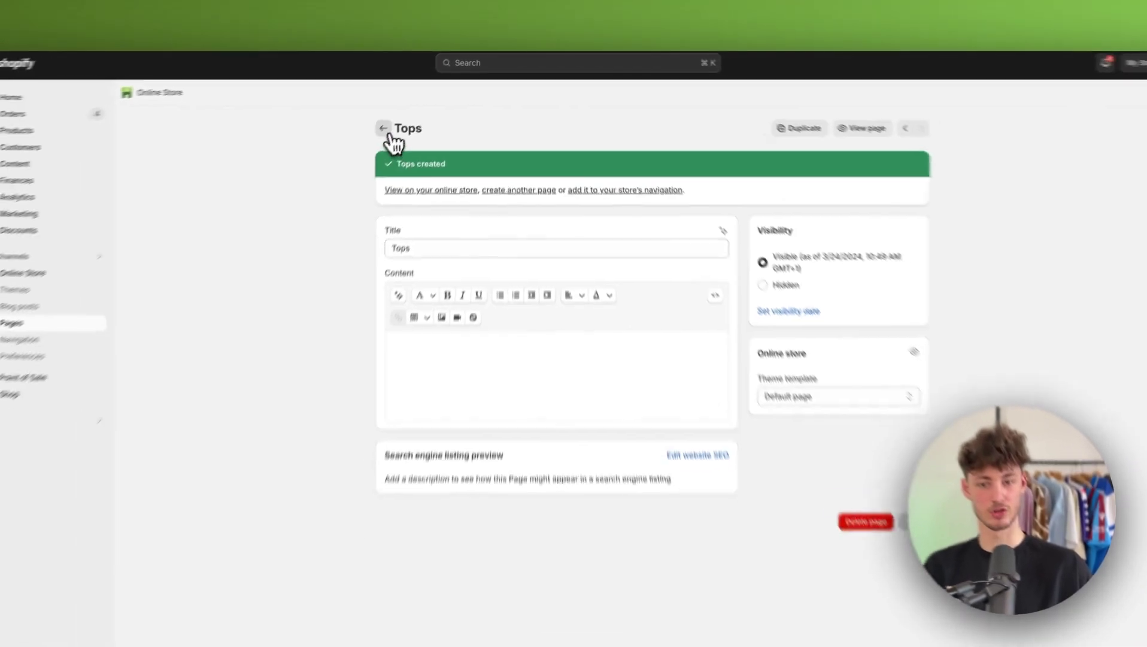
left_click(315, 156)
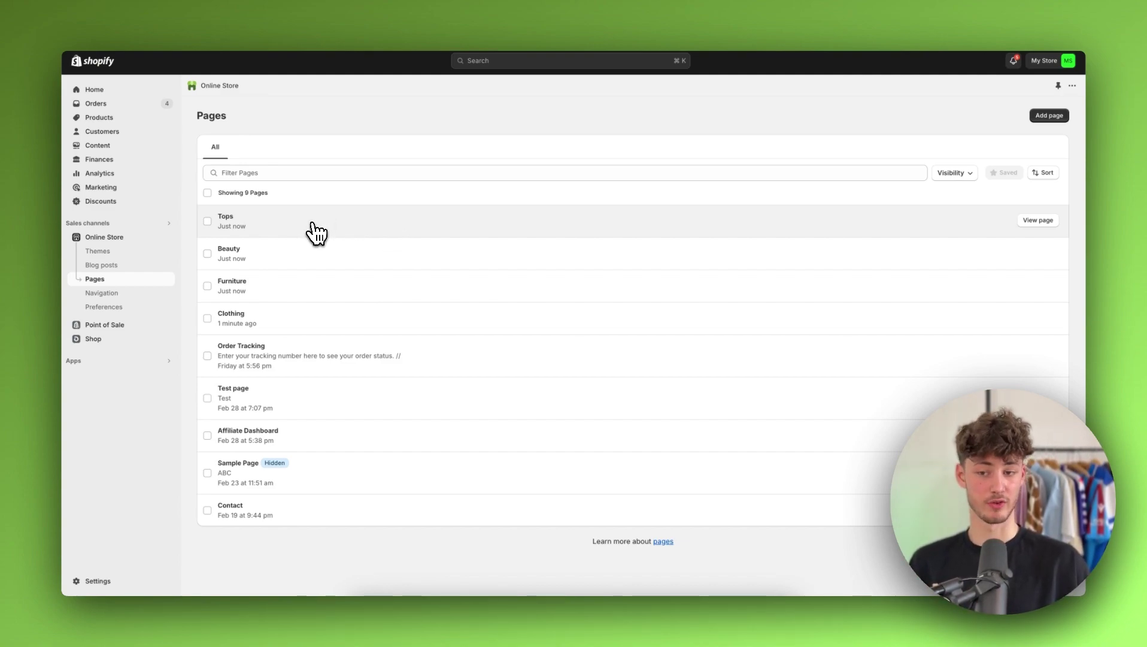
left_click(117, 239)
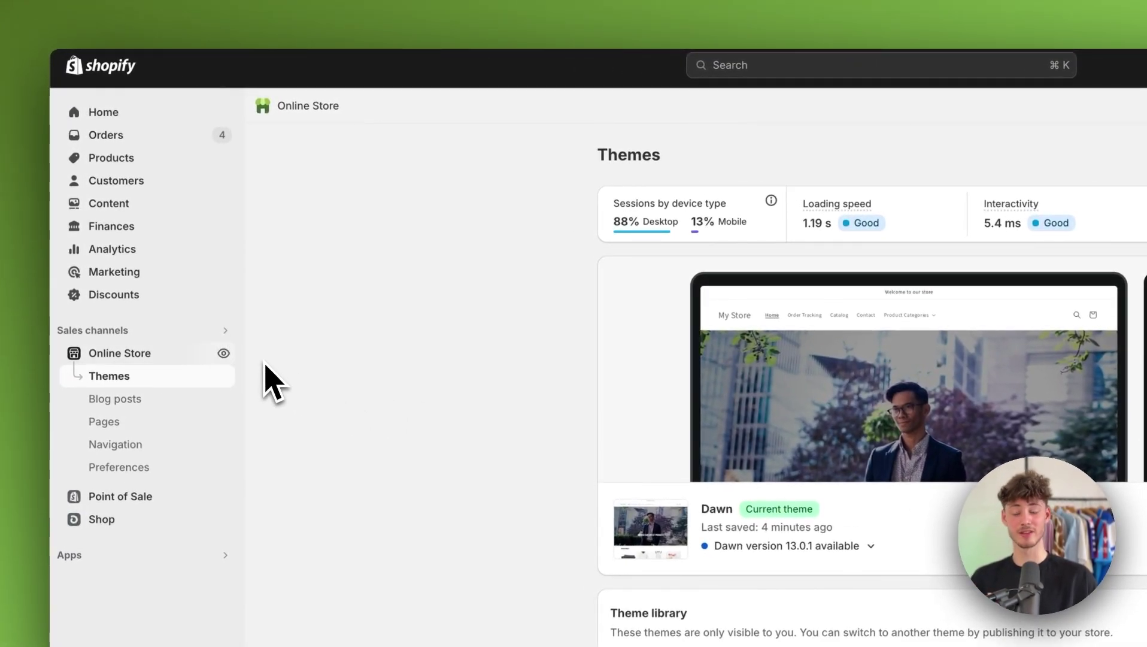
left_click(120, 160)
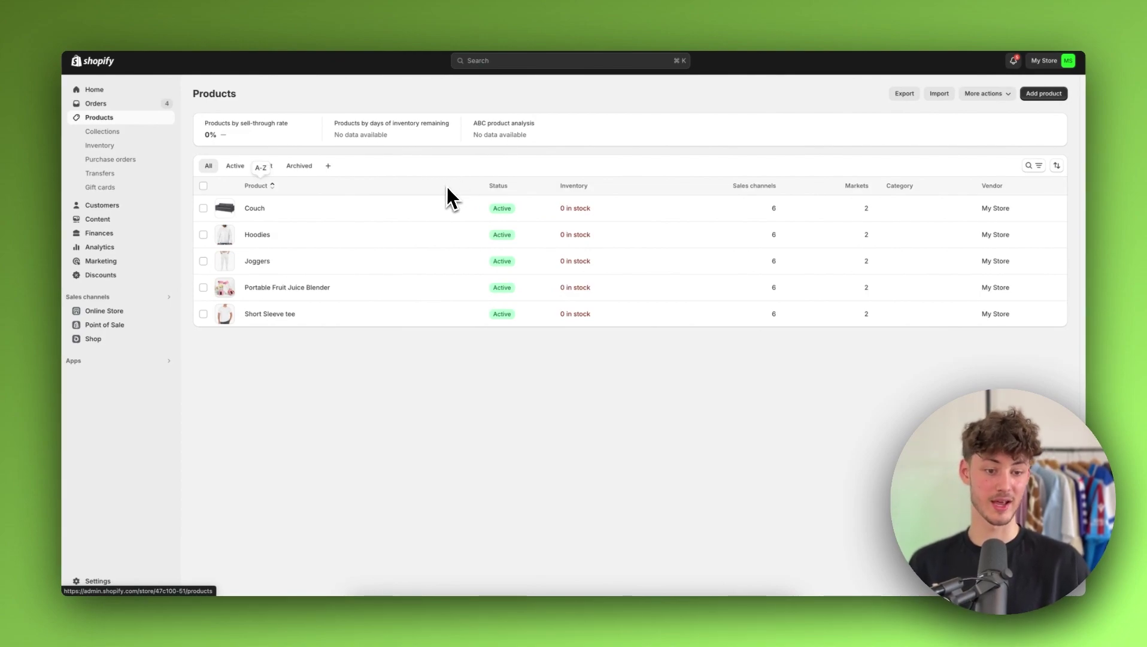
left_click(126, 311)
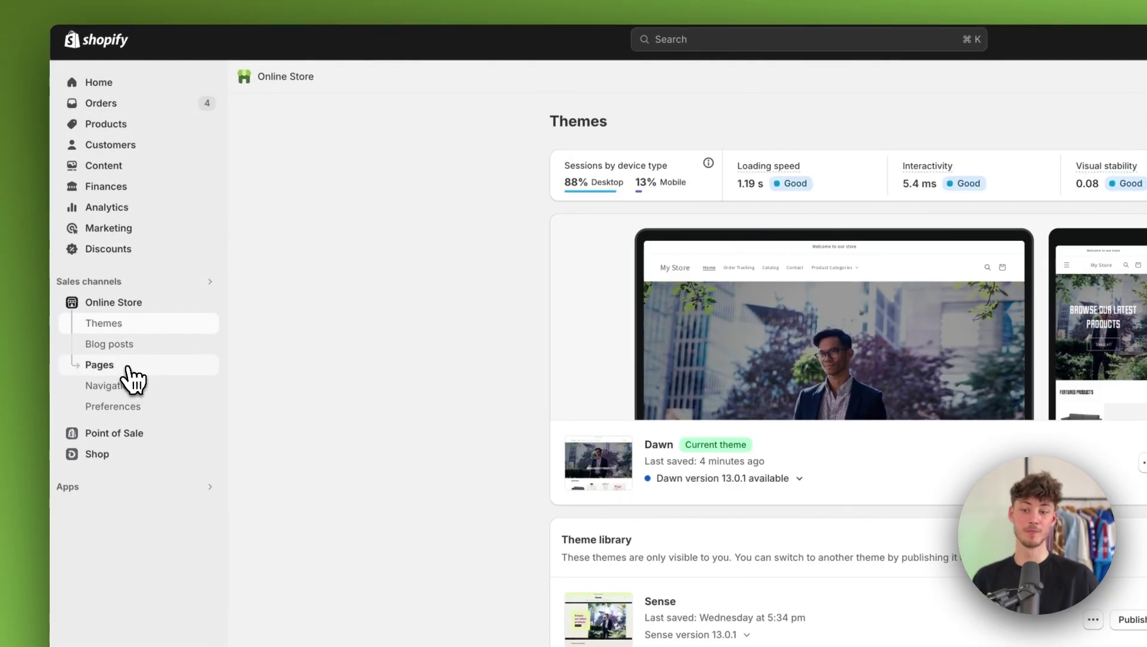
left_click(128, 367)
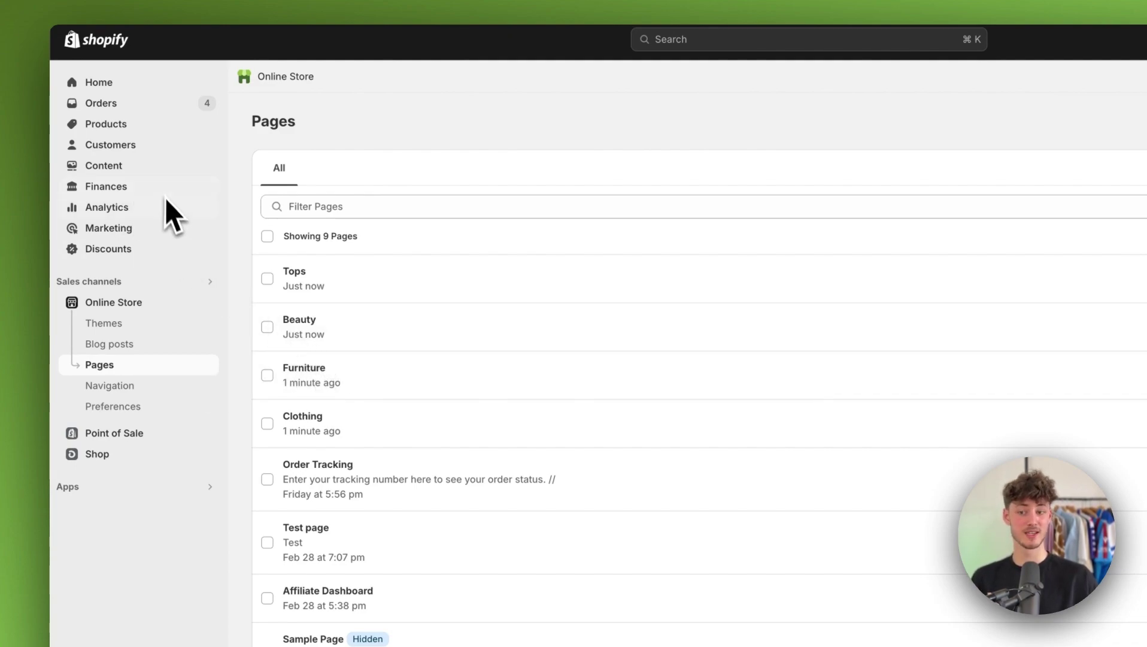
left_click(133, 125)
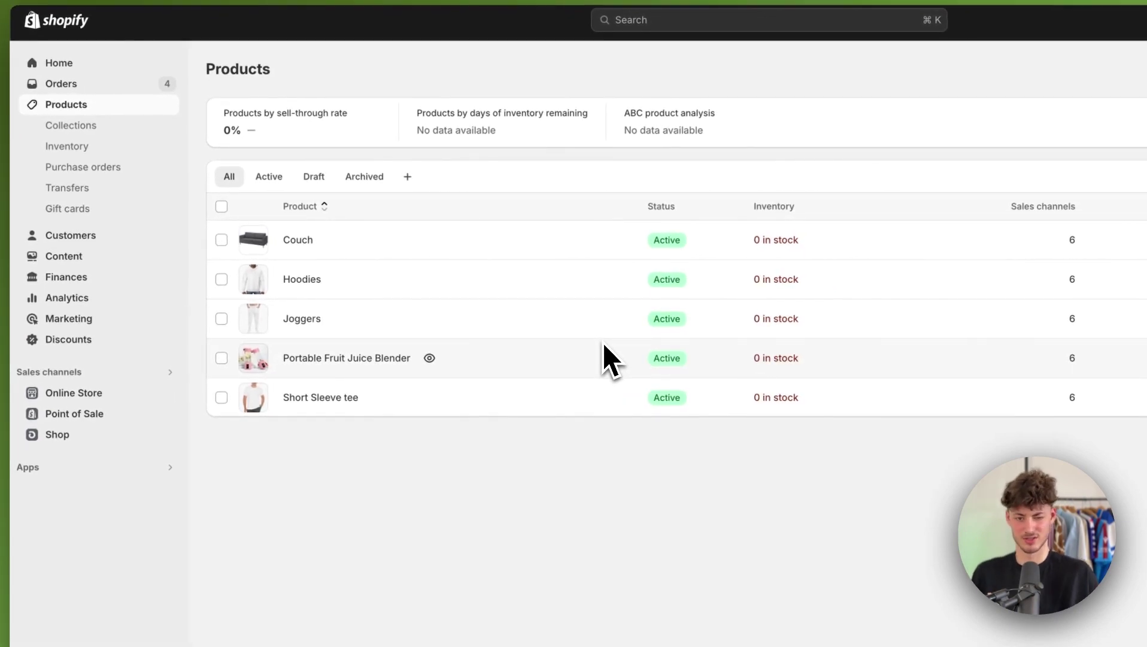
left_click(223, 240)
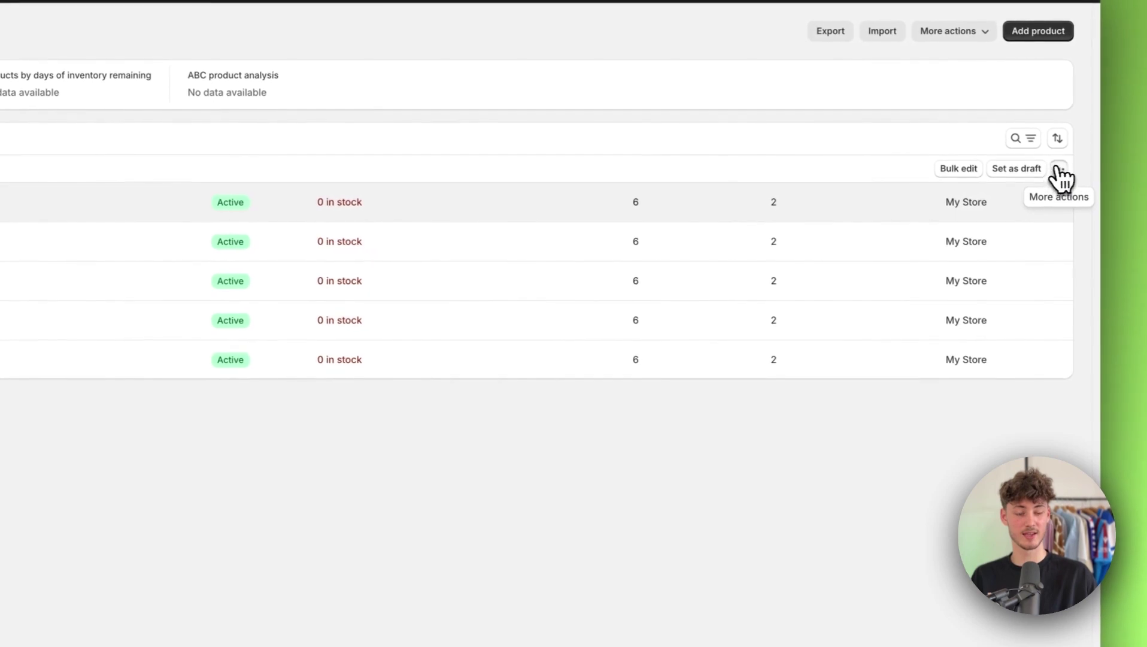
left_click(1057, 169)
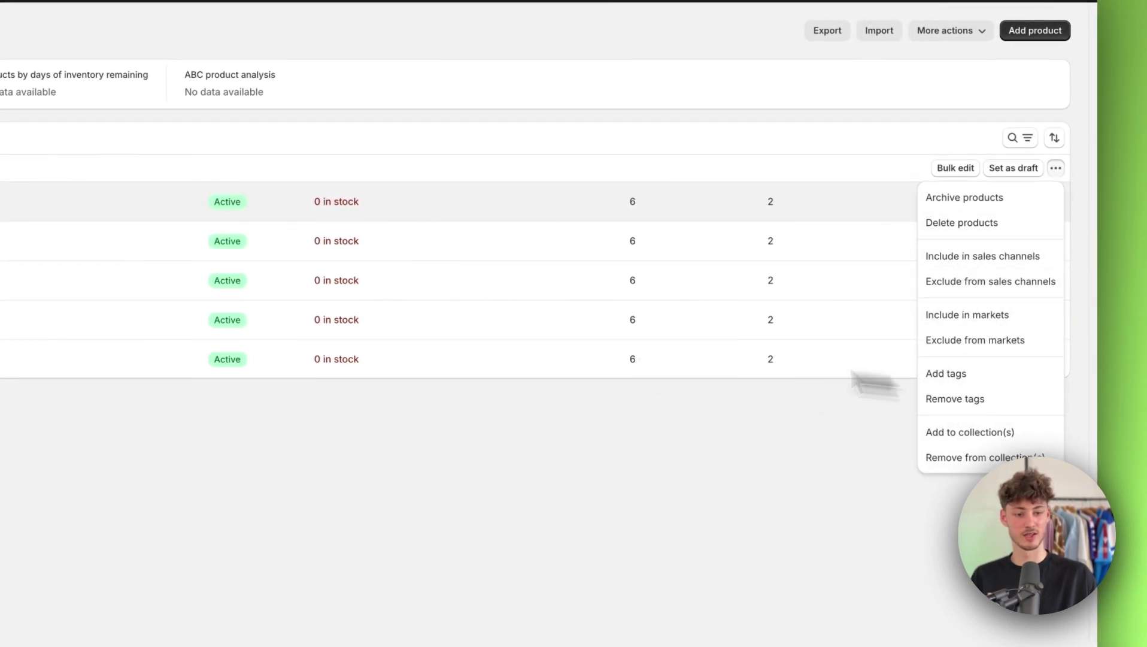
left_click(977, 432)
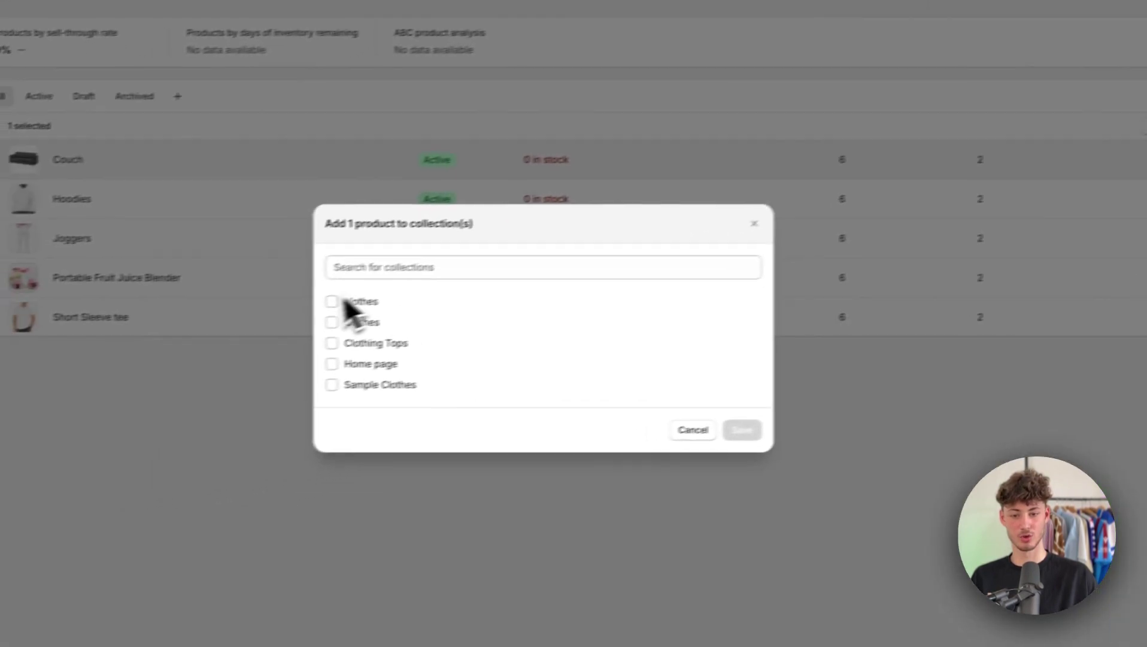
left_click_drag(489, 382, 395, 296)
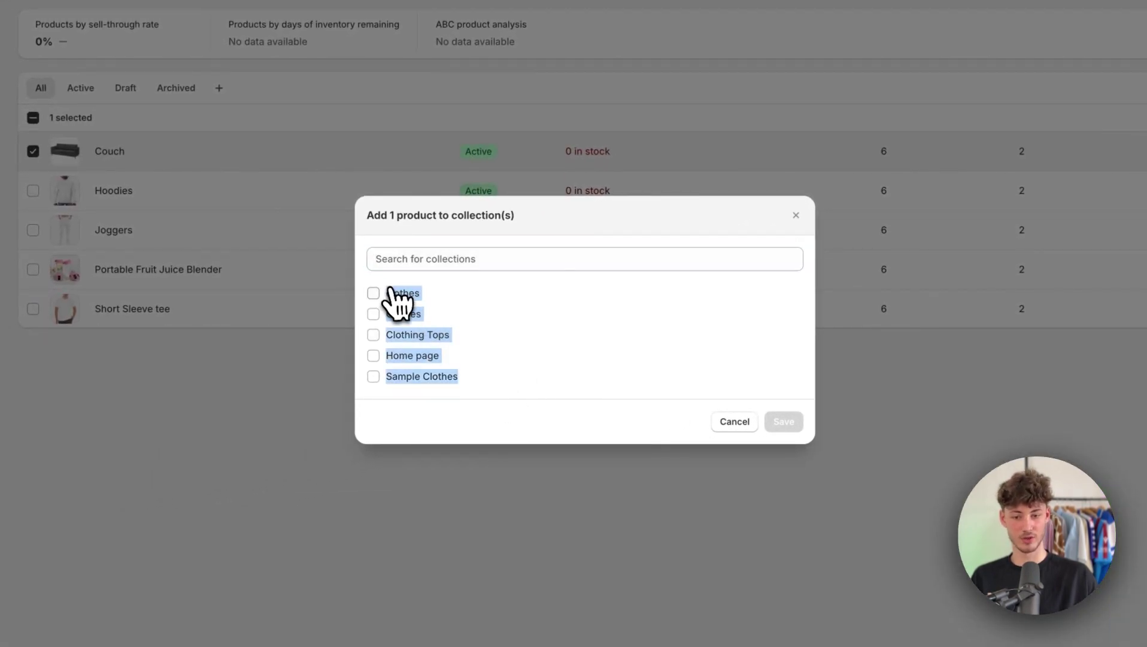
left_click(813, 315)
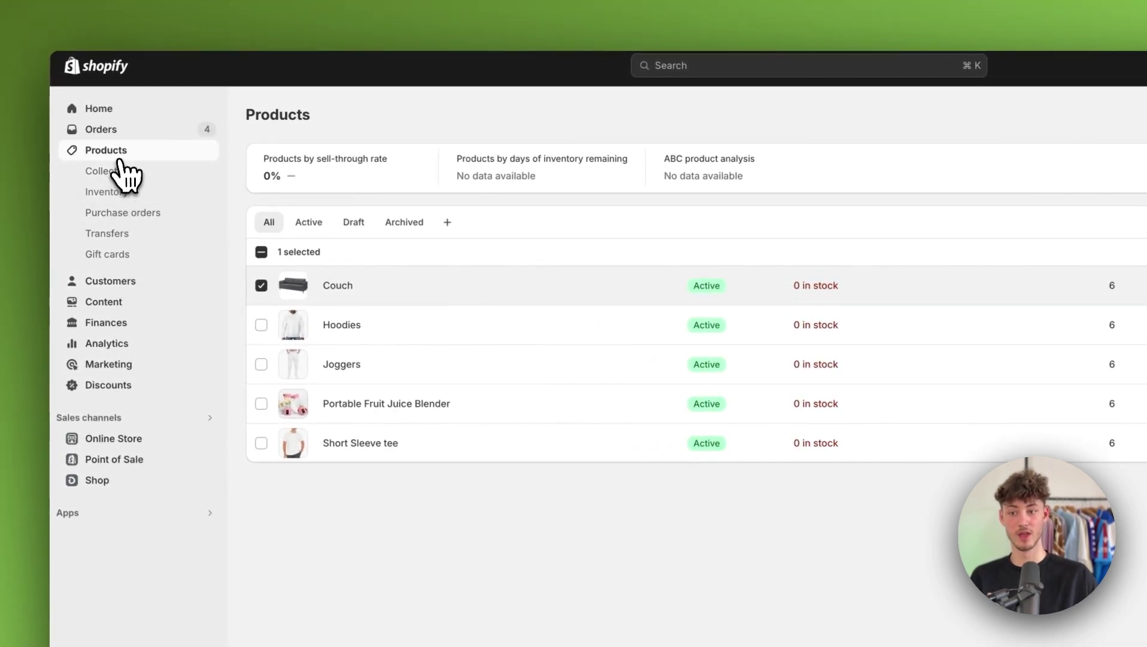
- Create and save a manual product collection titled Furniture, and return to the list of collections
left_click(113, 171)
left_click(1072, 116)
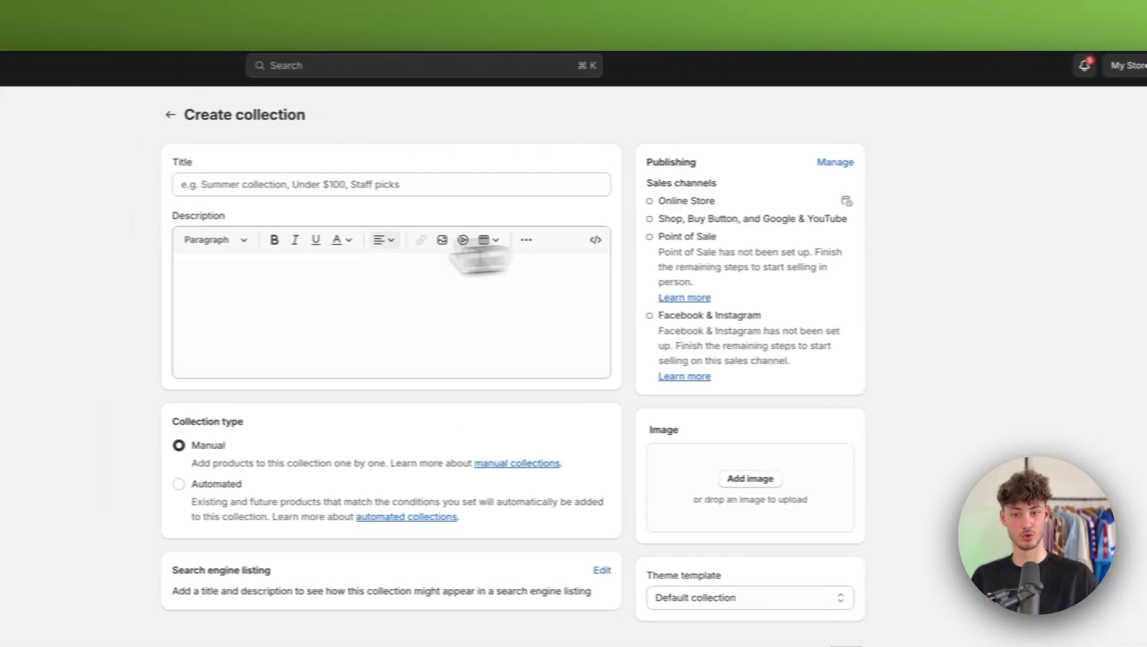
left_click(326, 185)
type("Furniture")
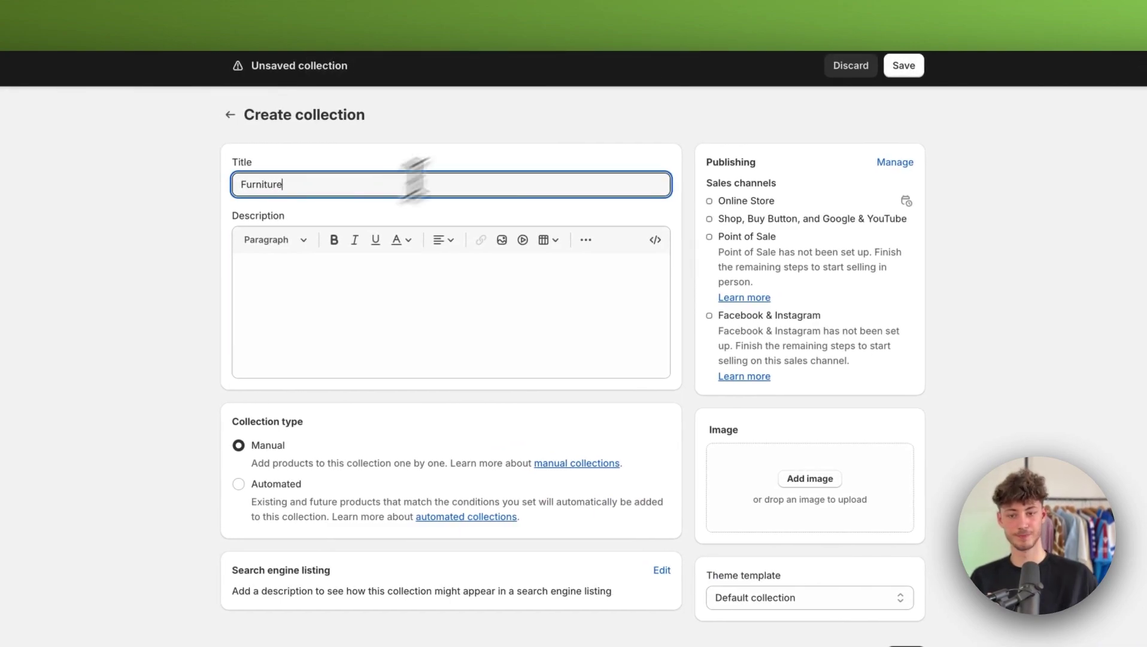
left_click(904, 65)
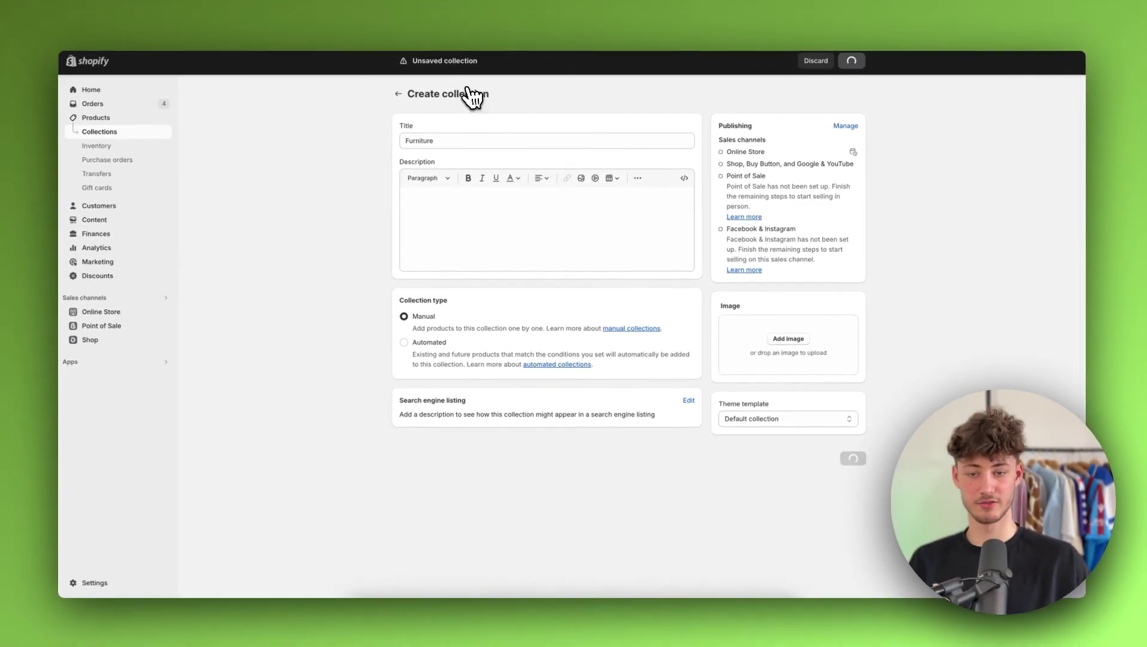
left_click(401, 94)
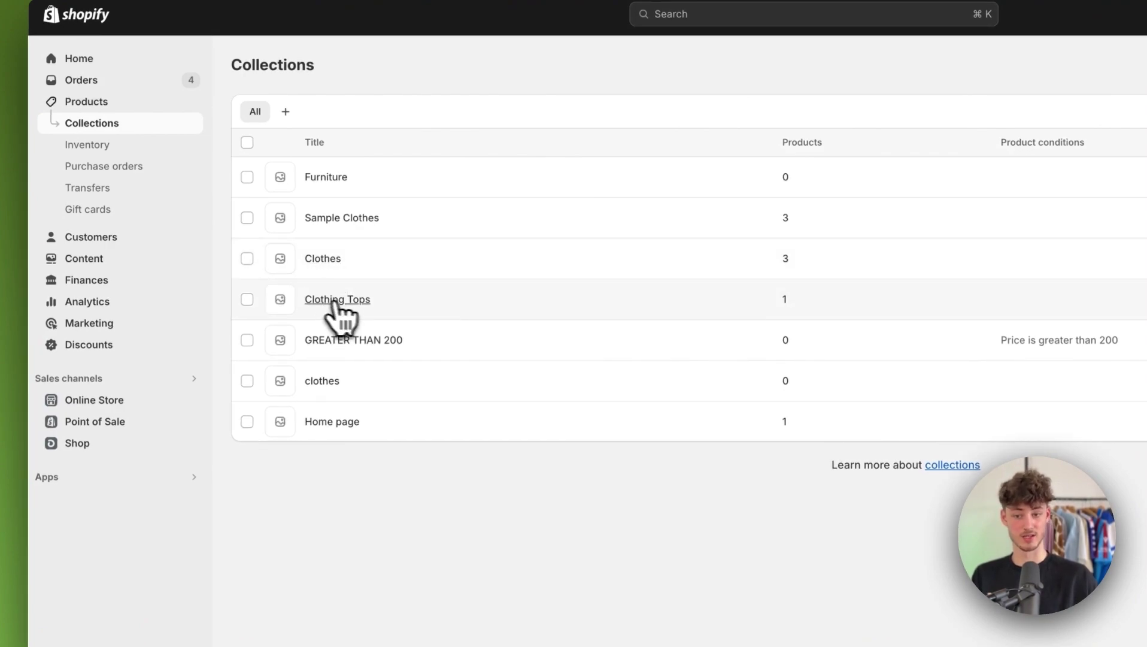
- Delete the old Clothes (capital C) and Clothing Tops collections from the collections list
left_click(246, 258)
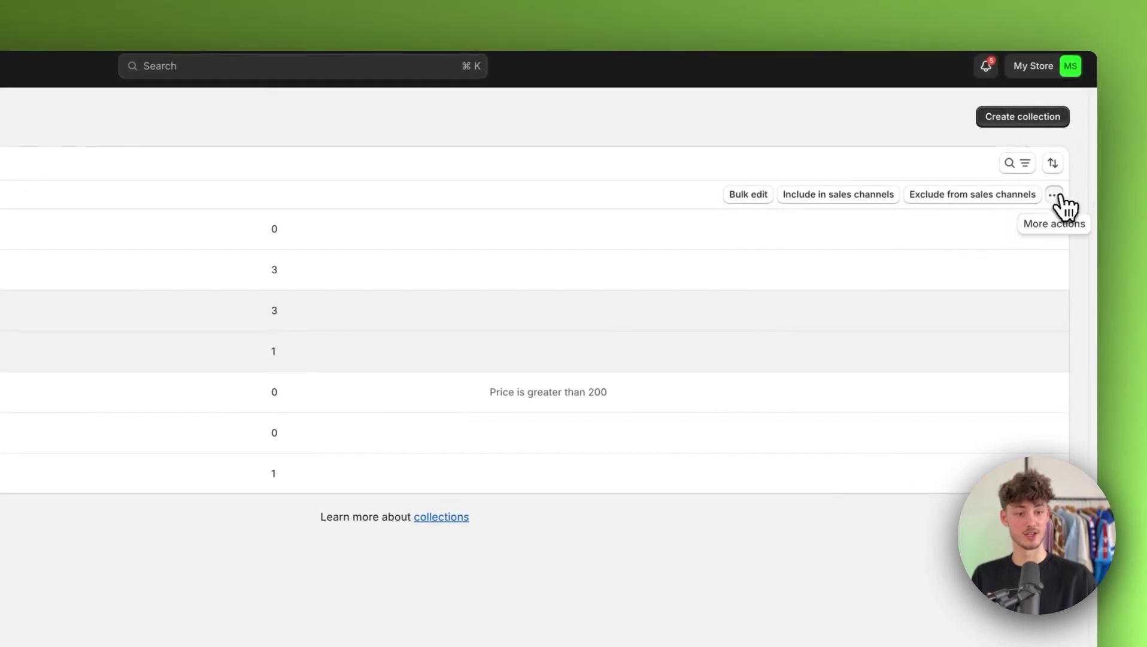
left_click(1012, 225)
left_click(510, 509)
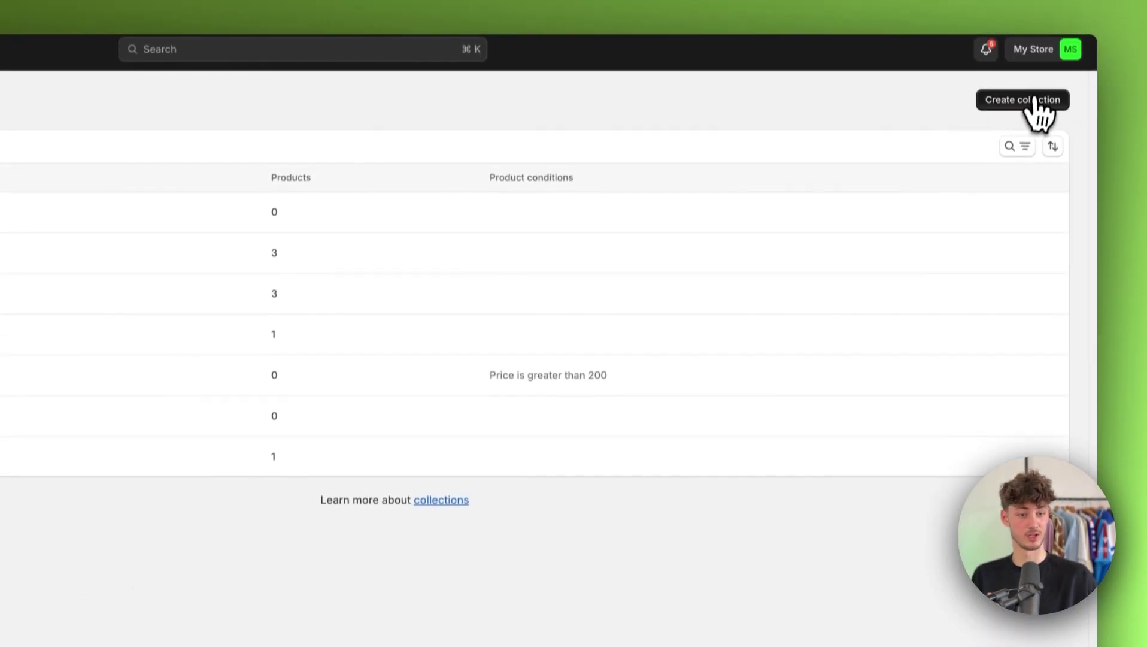
- Create and save a manual collection titled Clothing, and return to the list of collections
left_click(1029, 116)
left_click(104, 186)
type("Clothing")
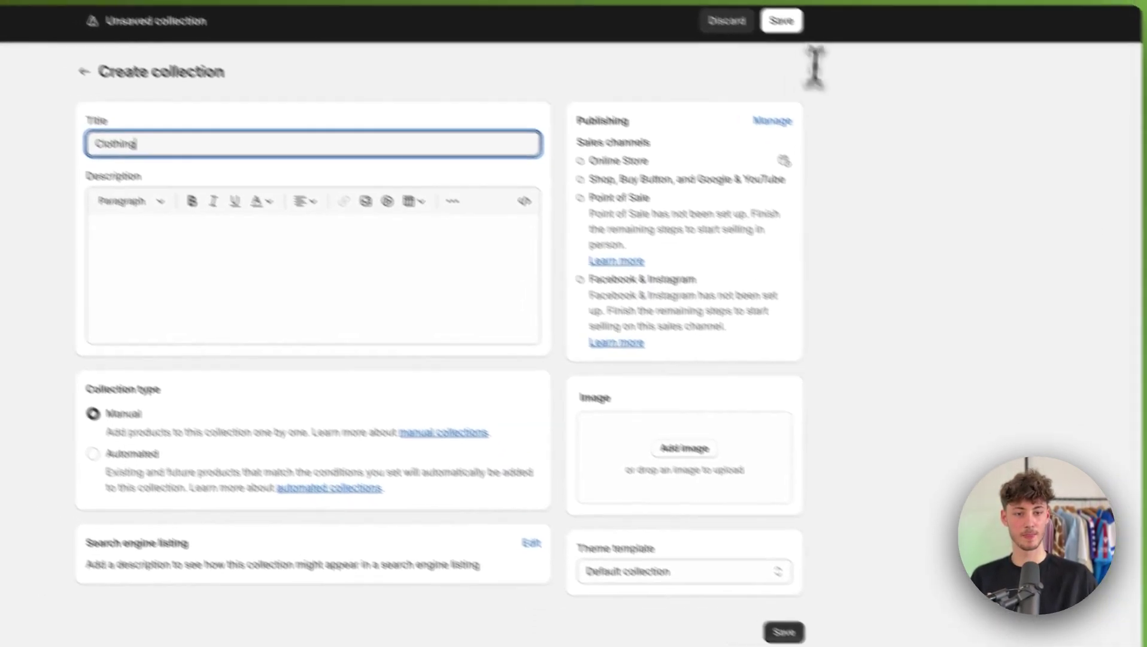
left_click(782, 20)
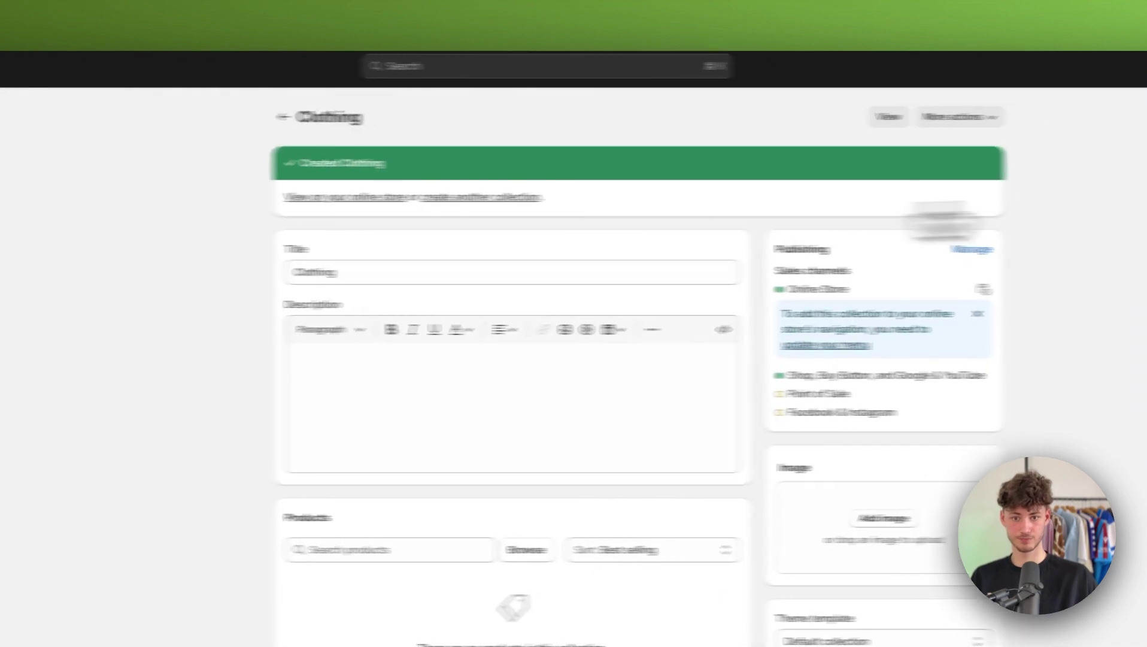
left_click(283, 117)
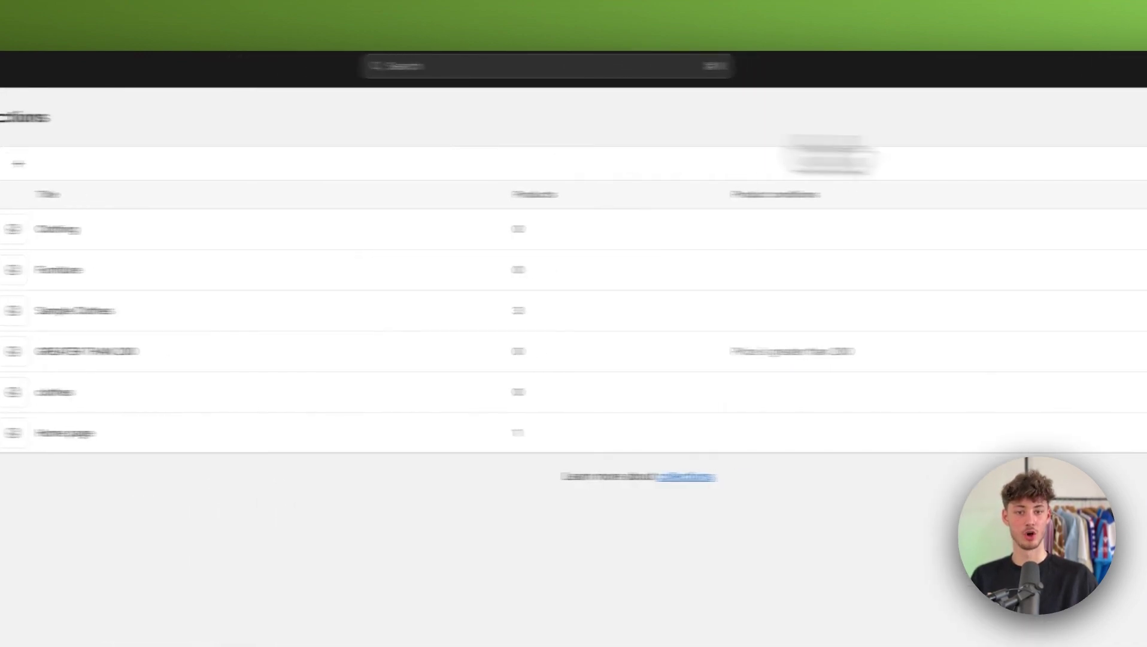
- Create and save a manual collection titled Tops, and return to the list of collections
left_click(1025, 126)
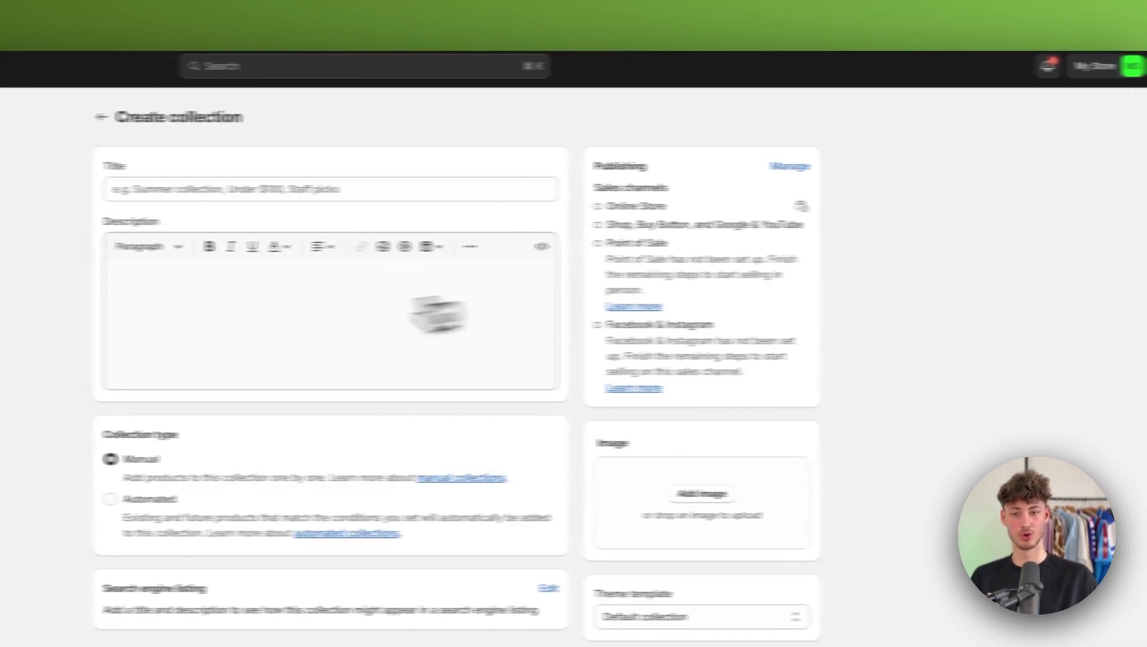
left_click(360, 197)
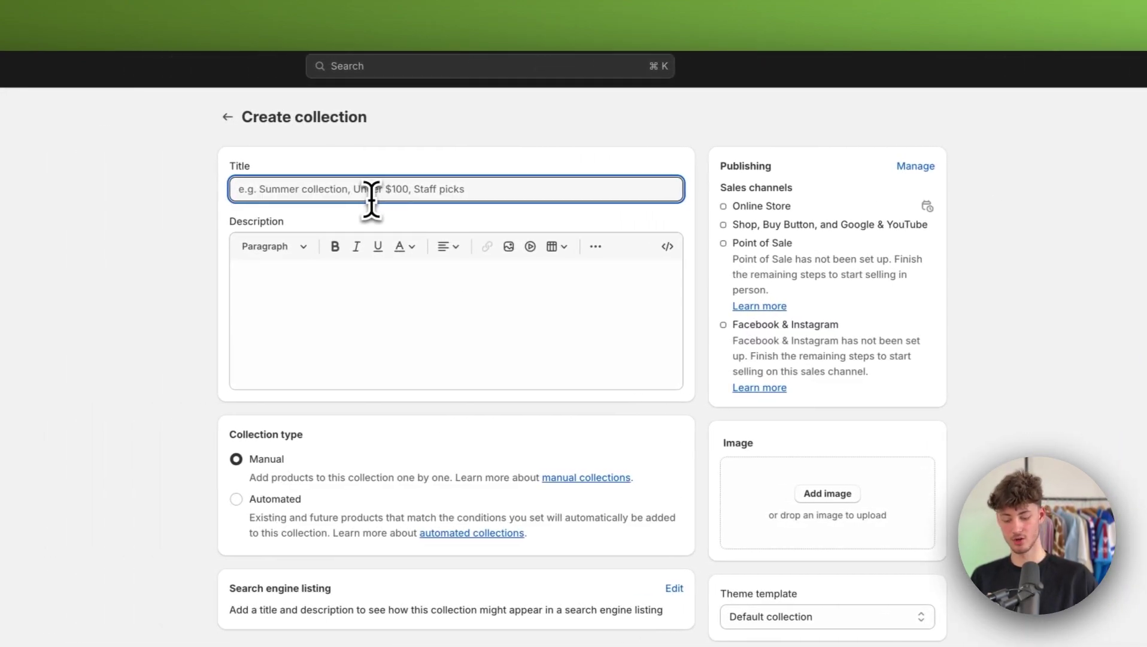
type("Tops")
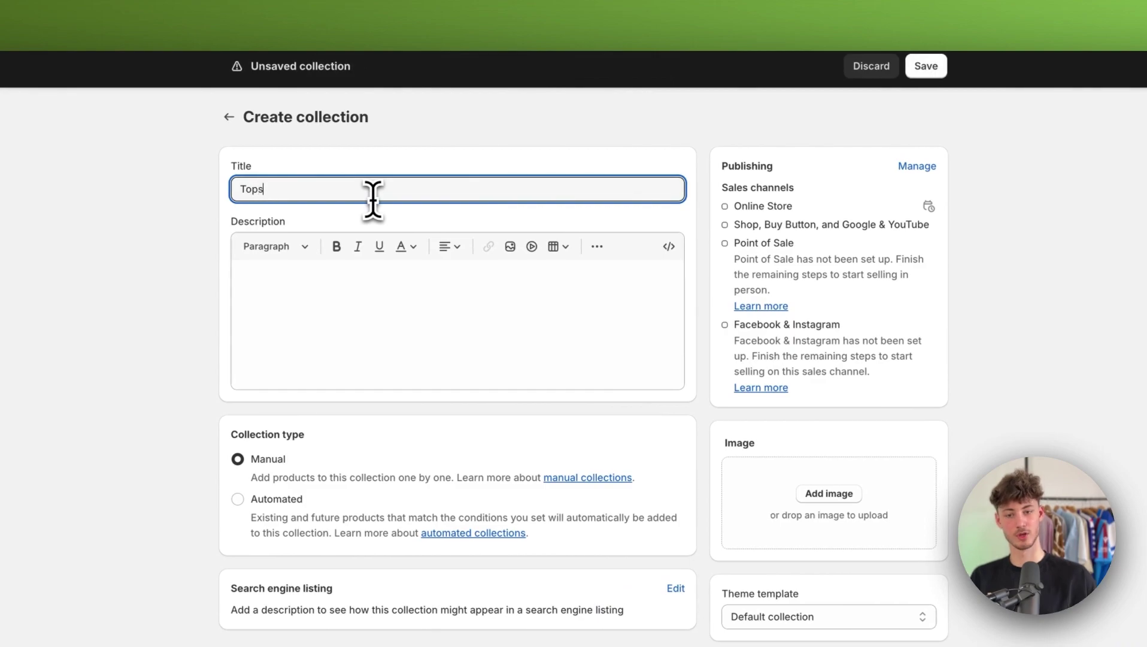
left_click(927, 66)
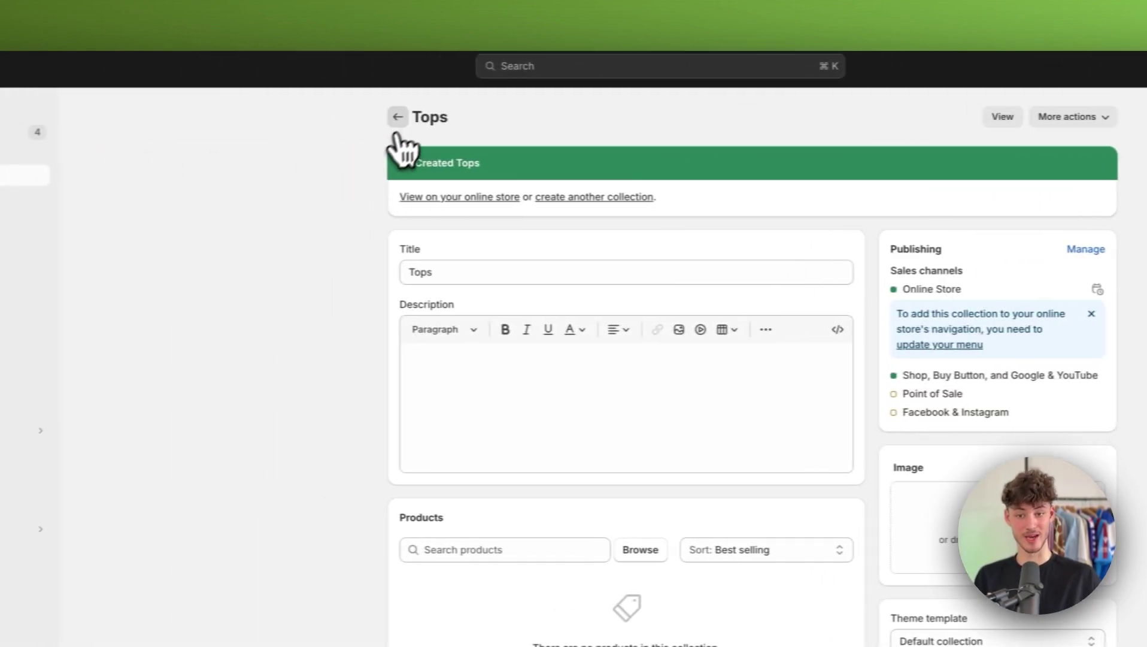
left_click(417, 117)
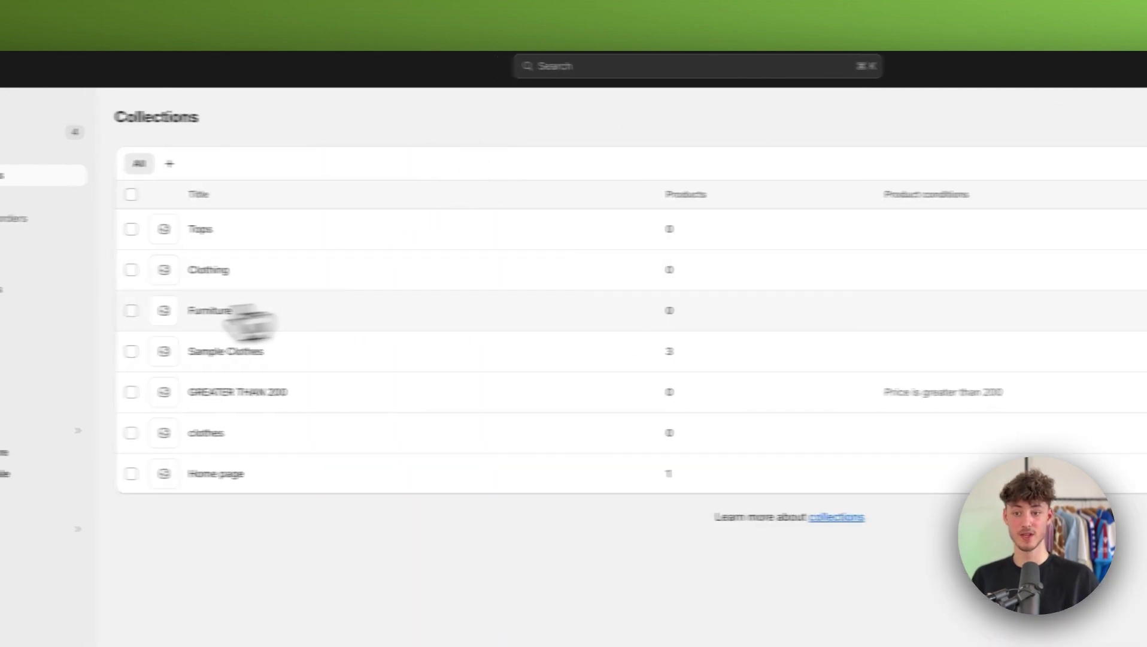
left_click(250, 310)
left_click(249, 269)
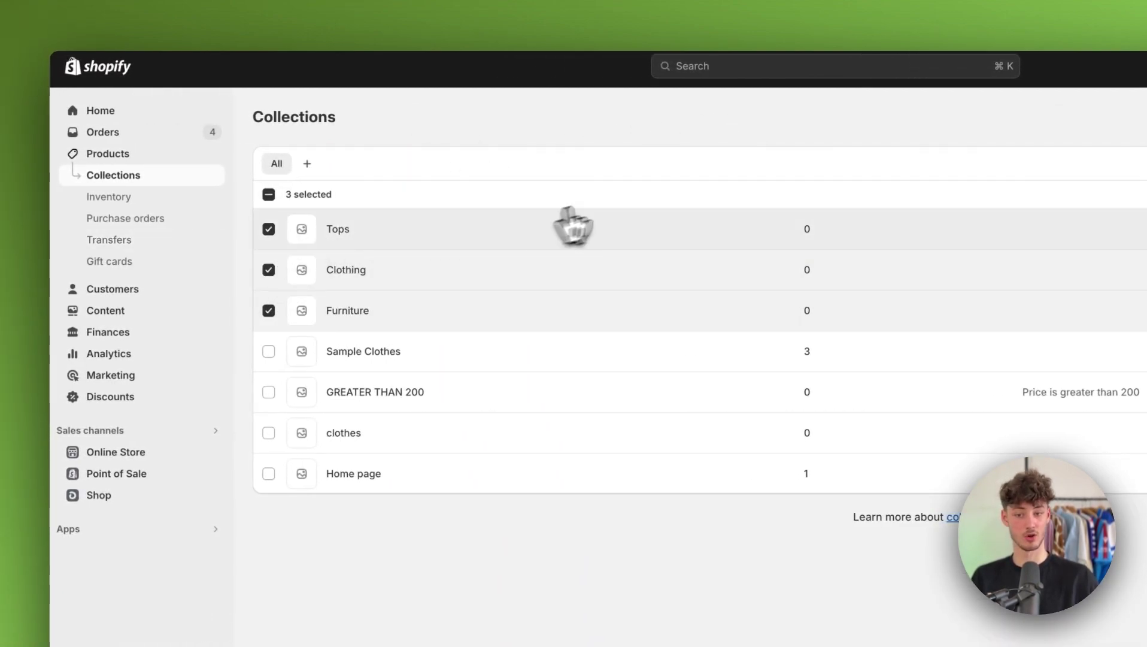
left_click(269, 229)
left_click(269, 269)
left_click(269, 310)
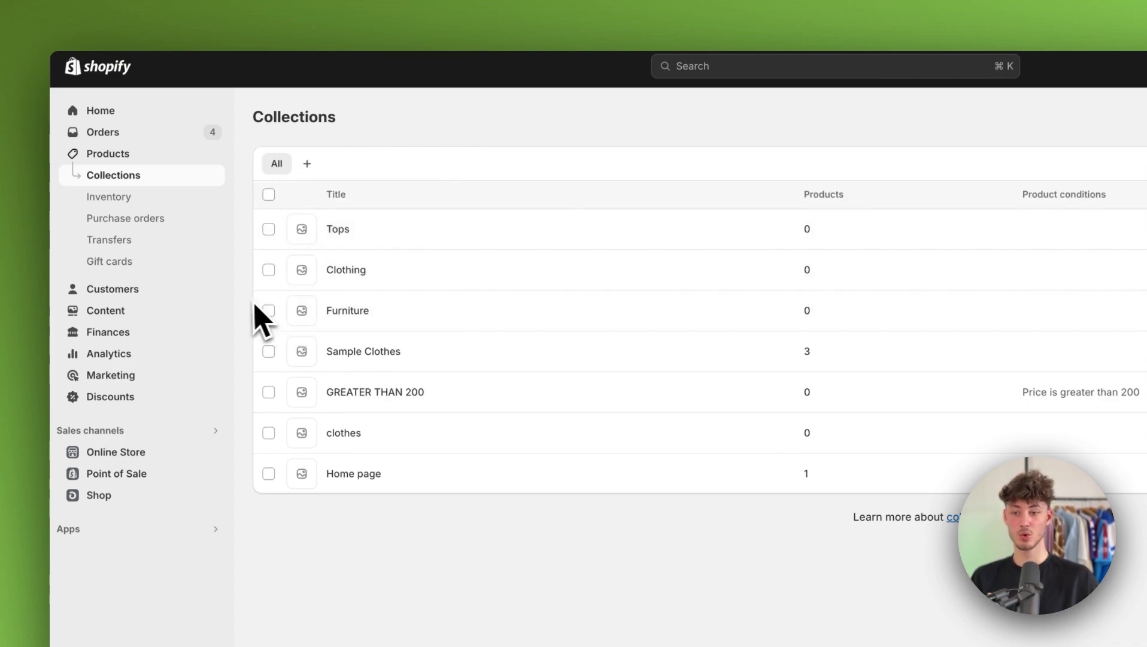
- In the product list, add the Couch product to the Furniture collection and save the assignment
left_click(112, 154)
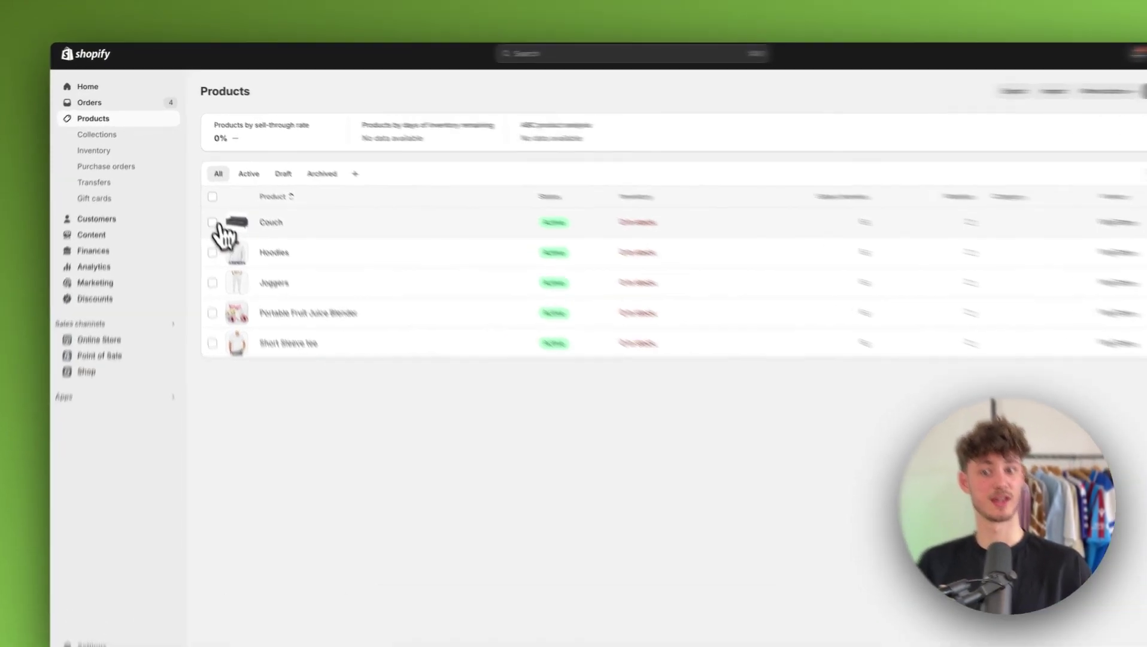
left_click(204, 209)
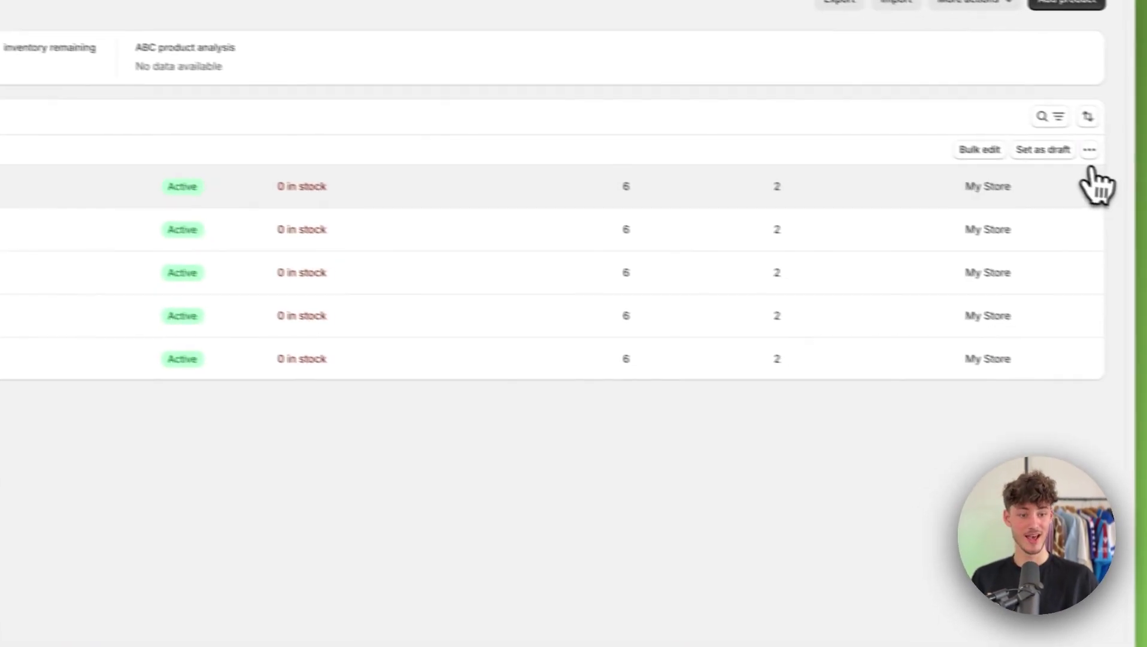
left_click(1052, 145)
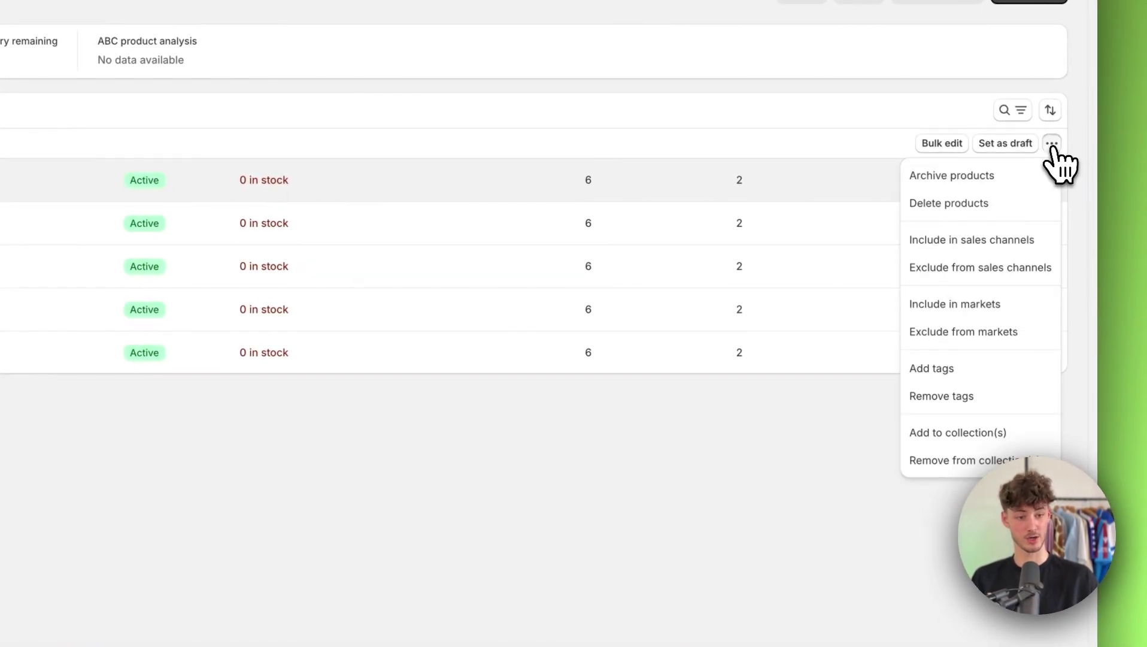
left_click(939, 440)
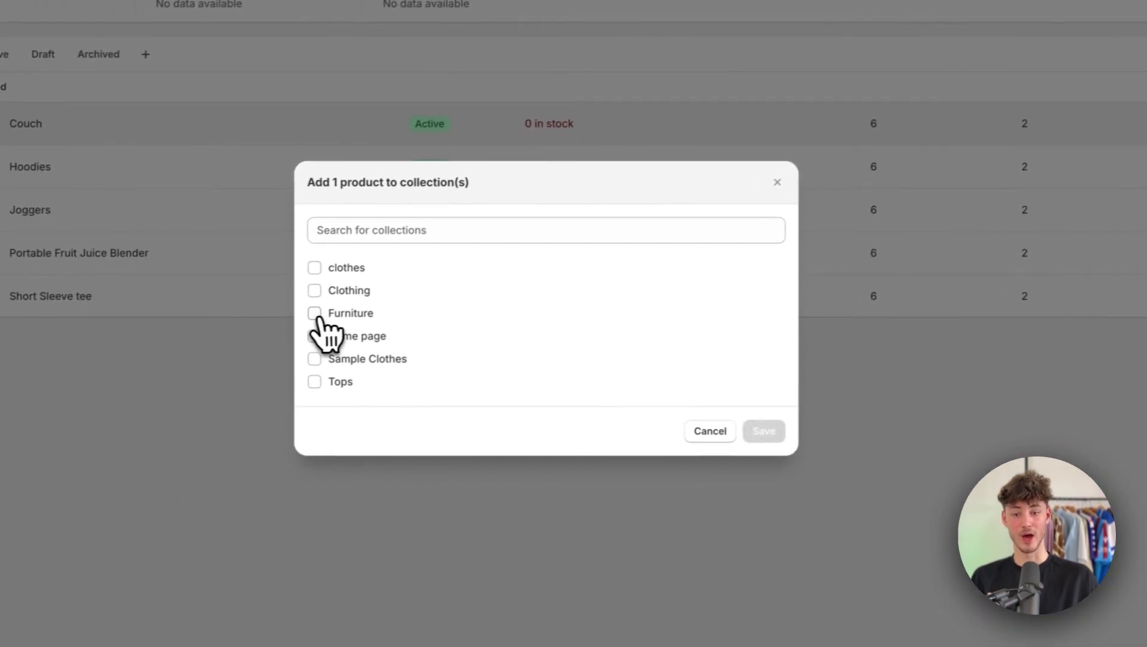
left_click(315, 314)
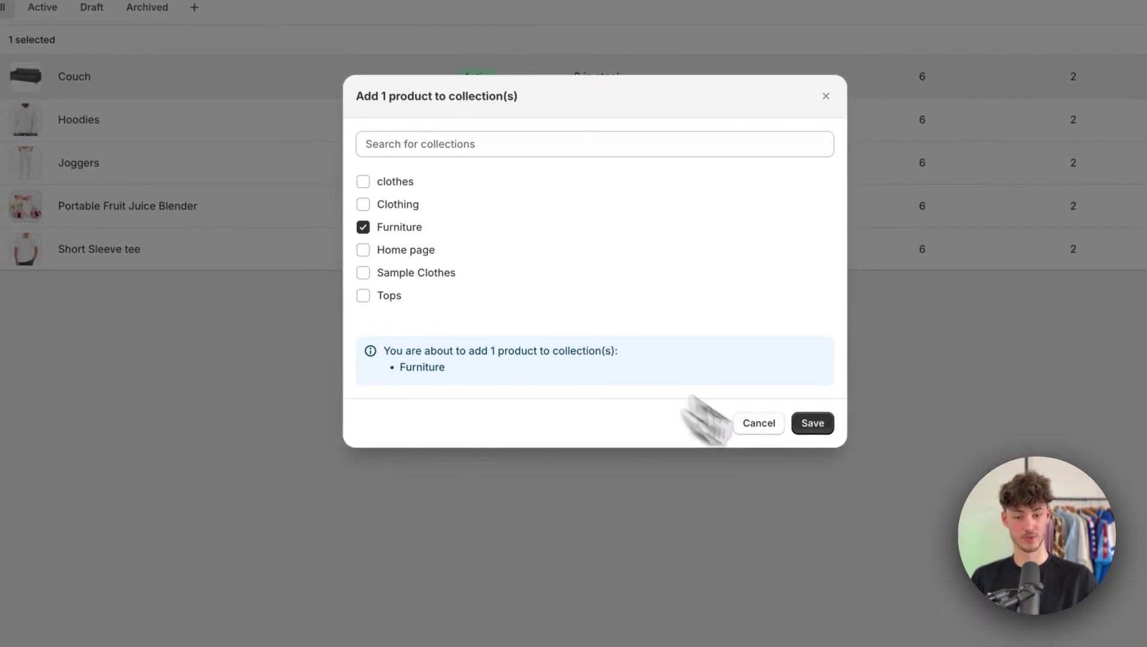
left_click(811, 422)
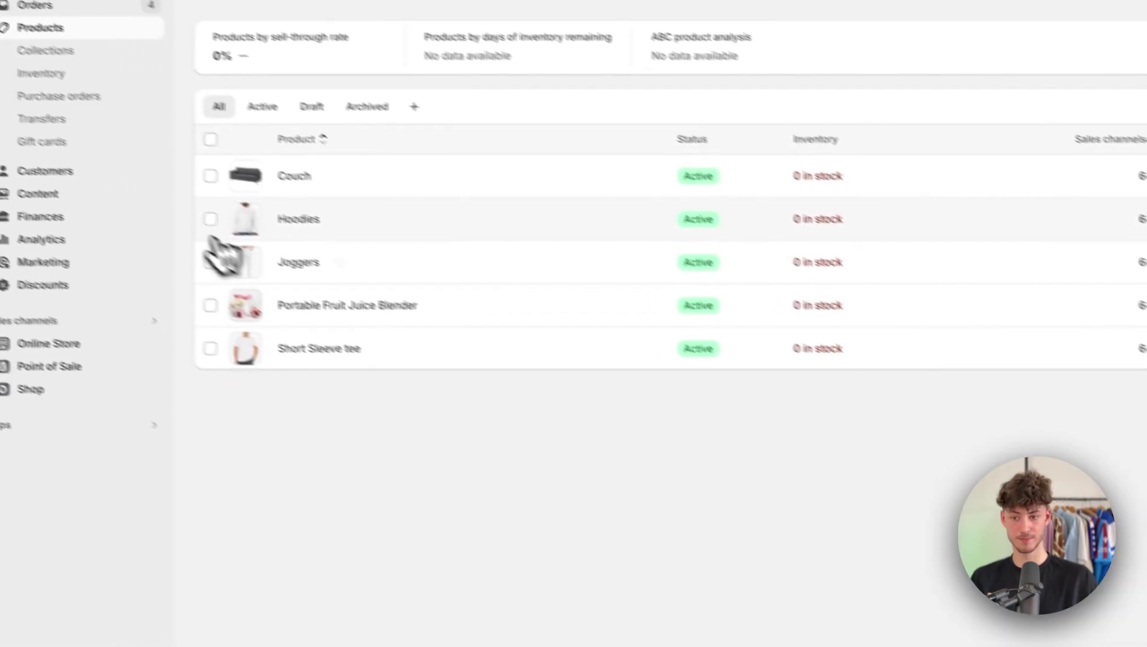
- Add the Hoodies, Joggers and Short Sleeve tee products to the Clothing collection and save the assignment
left_click(255, 239)
left_click(253, 282)
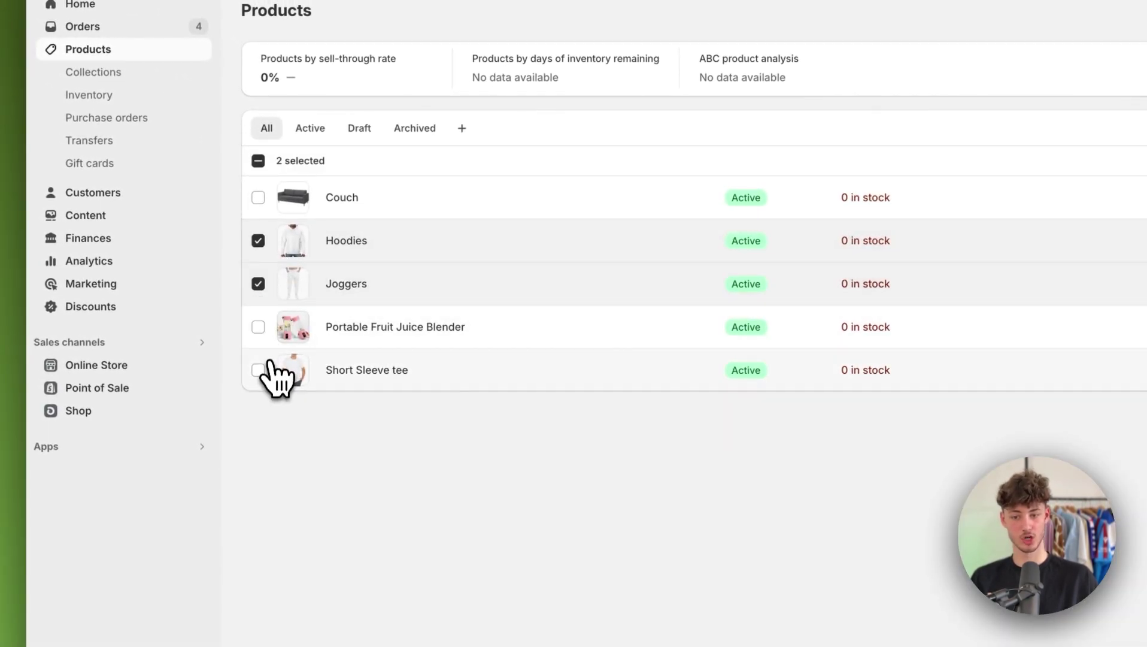
left_click(259, 372)
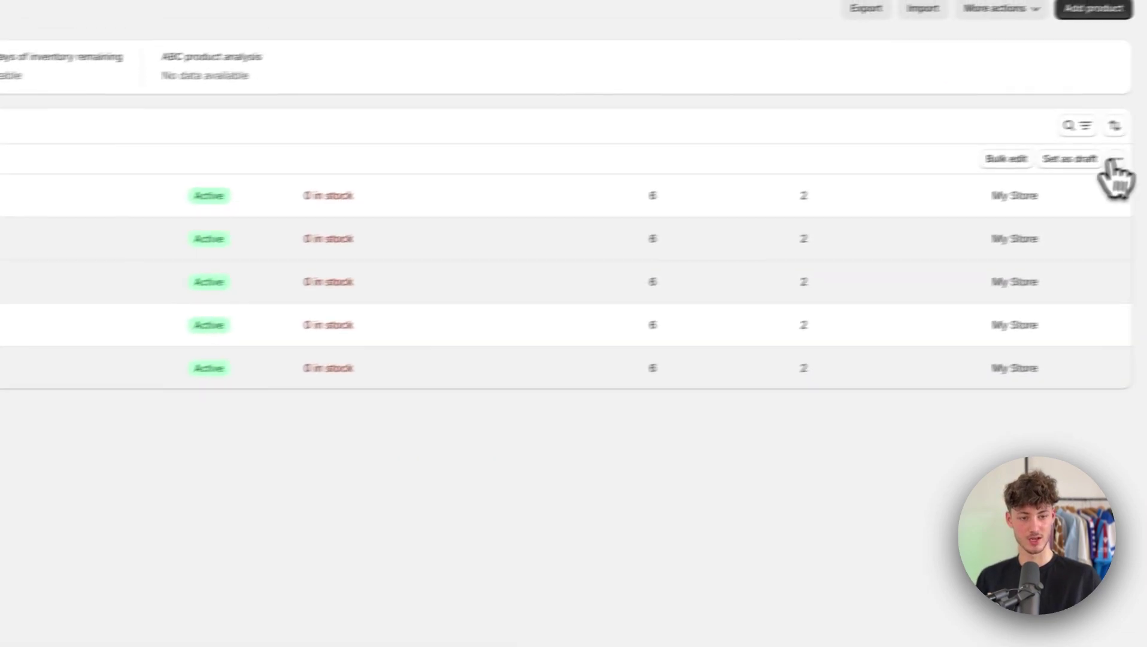
left_click(1113, 159)
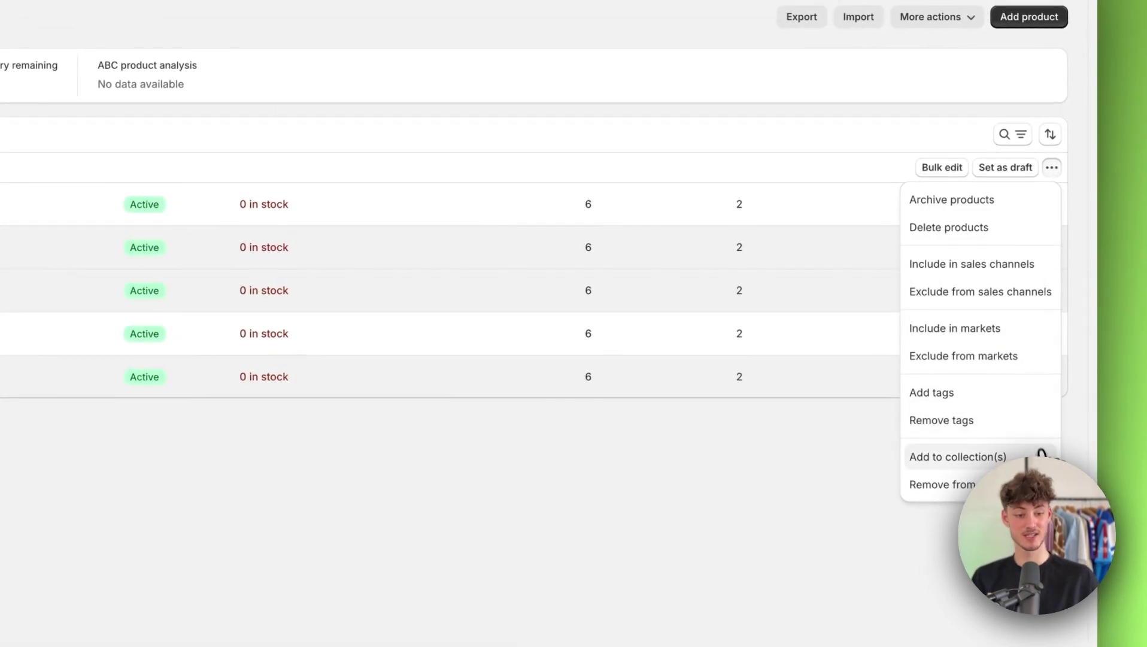
left_click(1110, 448)
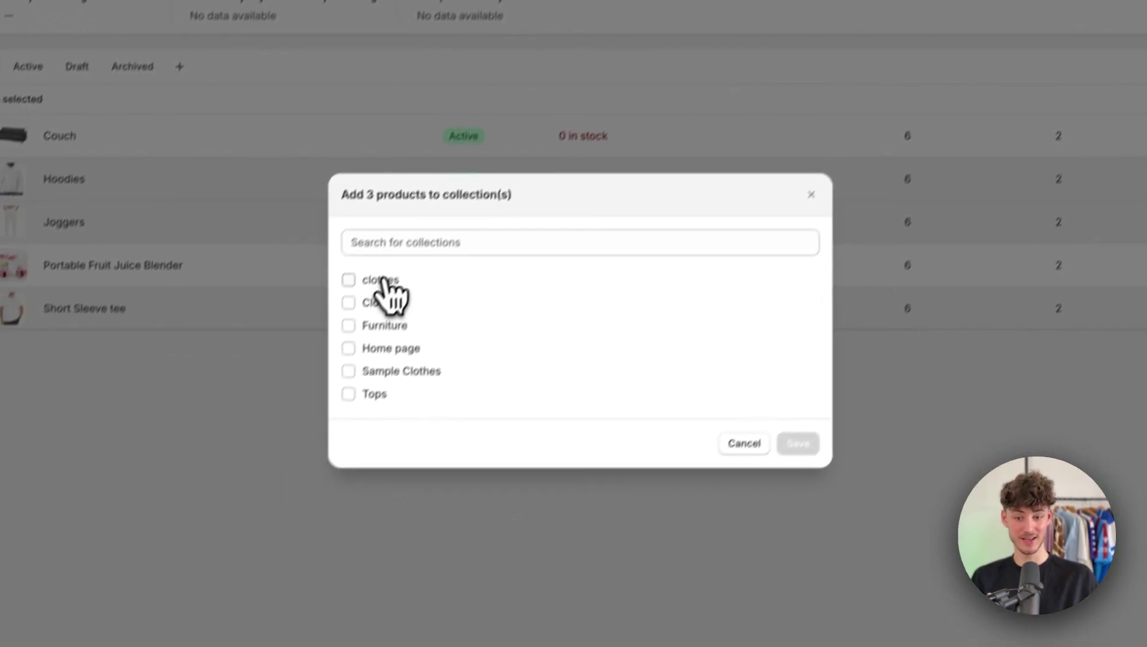
left_click(380, 277)
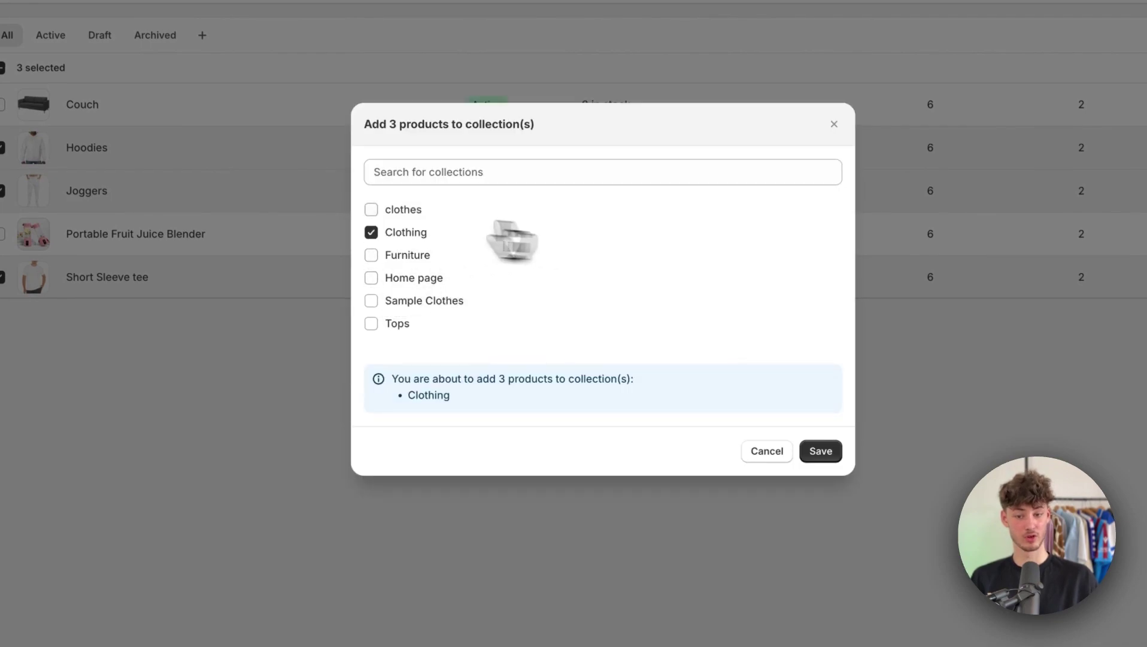
left_click(818, 454)
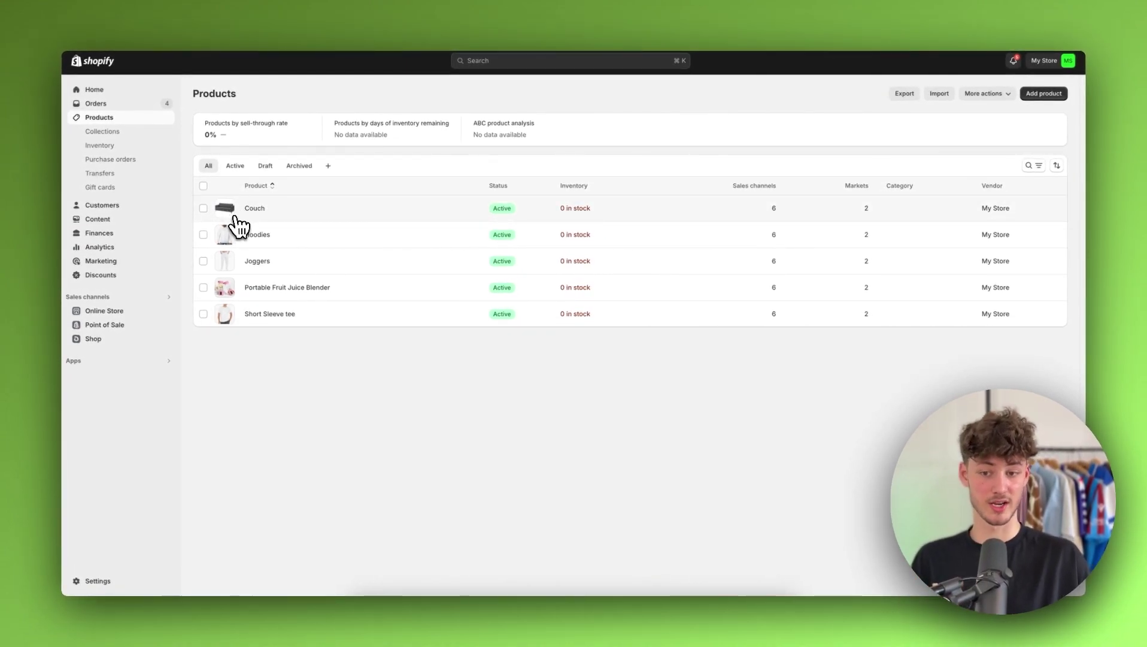
- Add the Hoodies and Short Sleeve tee products to the Tops collection and save the assignment
left_click(203, 235)
left_click(204, 313)
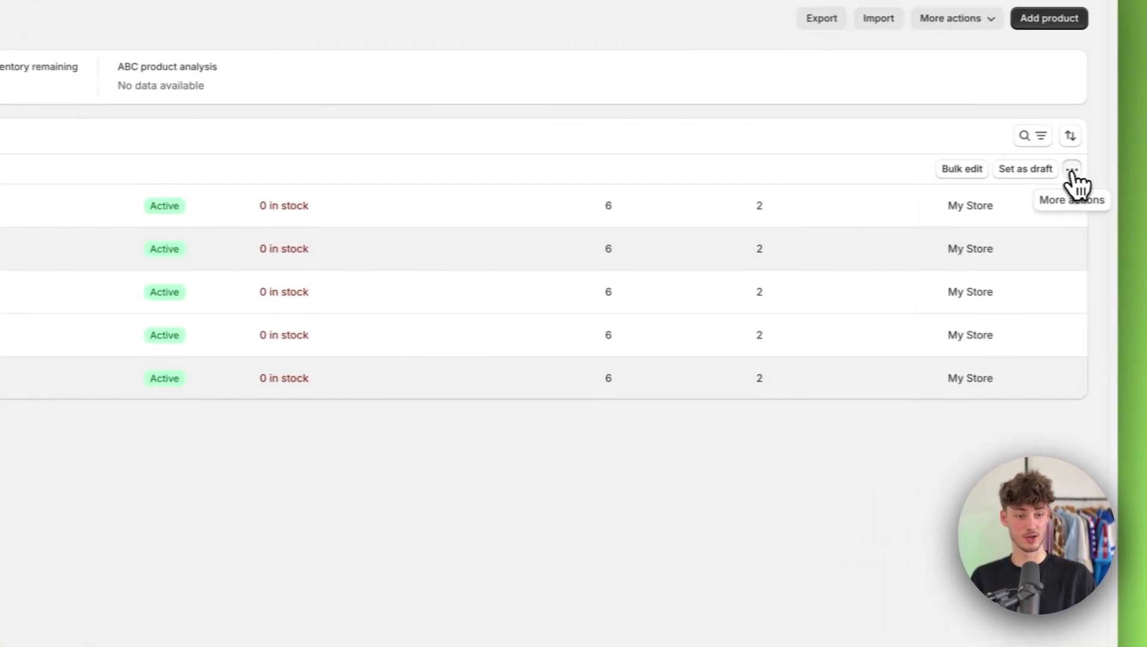
left_click(1072, 169)
left_click(1011, 459)
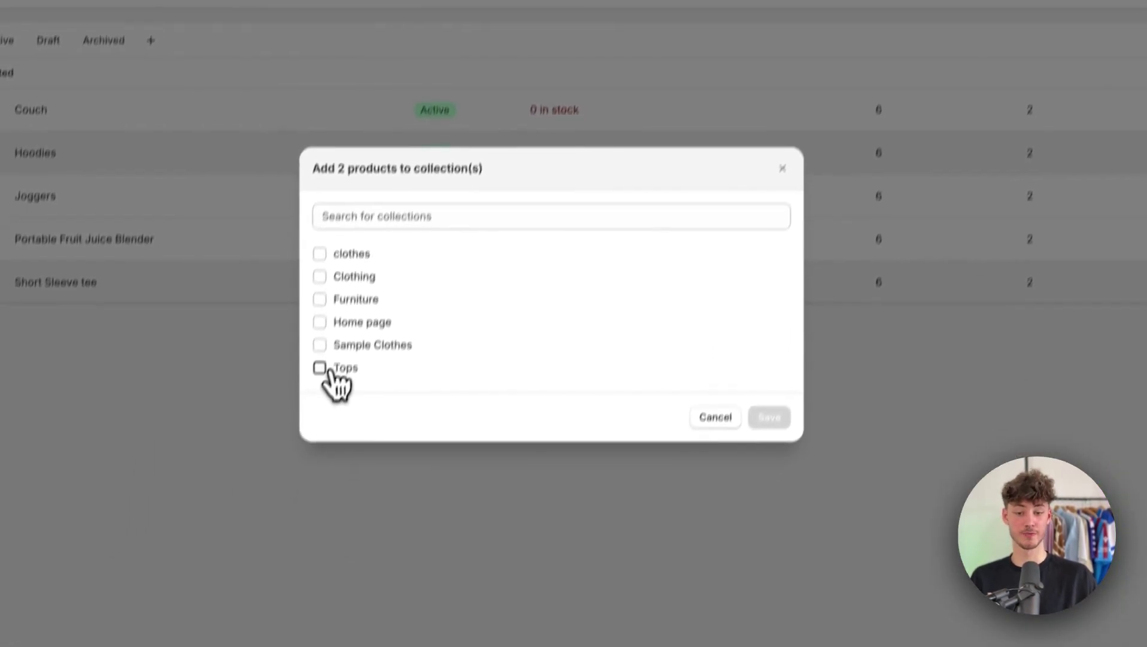
left_click(328, 370)
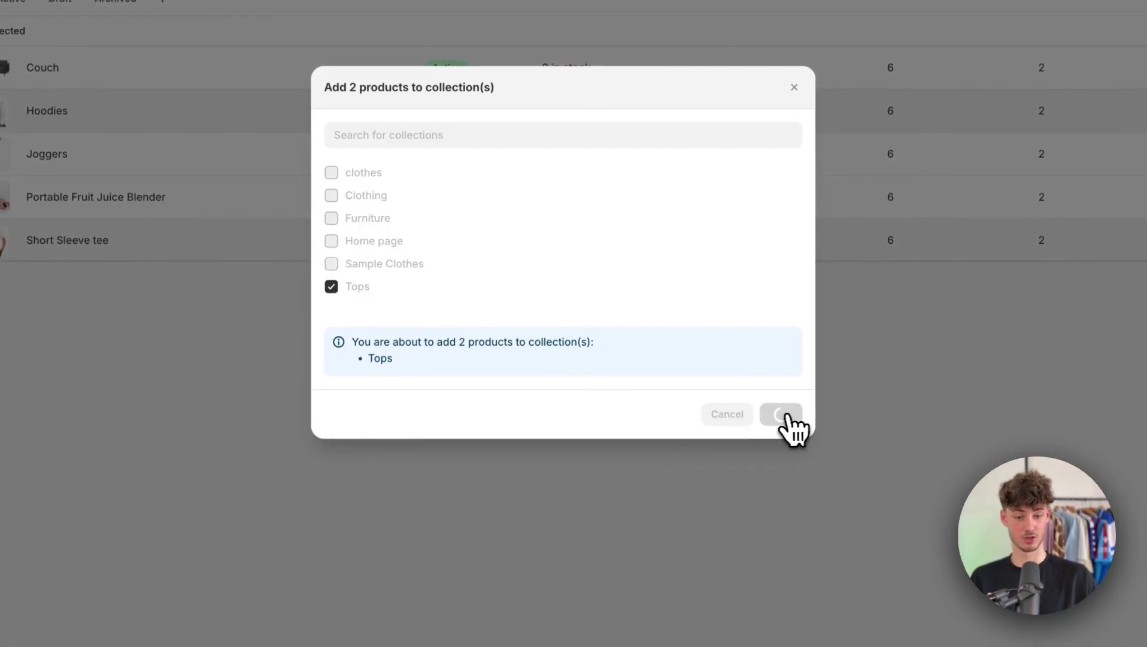
left_click(777, 468)
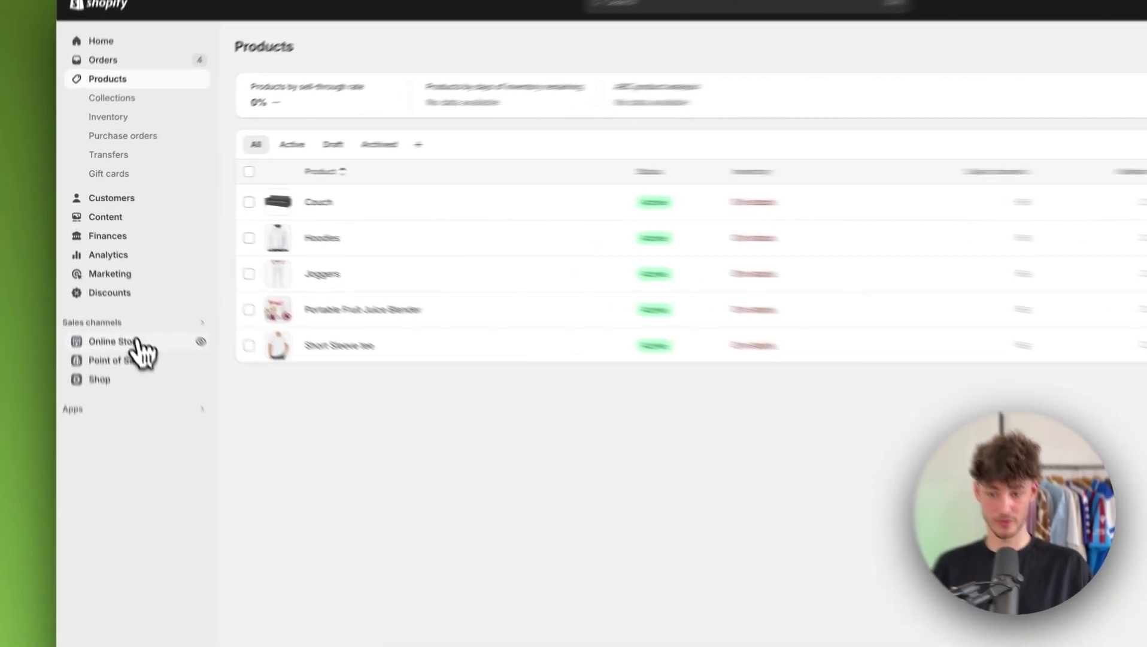
- Open the online store's themes and examine the home page sections in the theme editor, from the image banner down to the footer
left_click(119, 312)
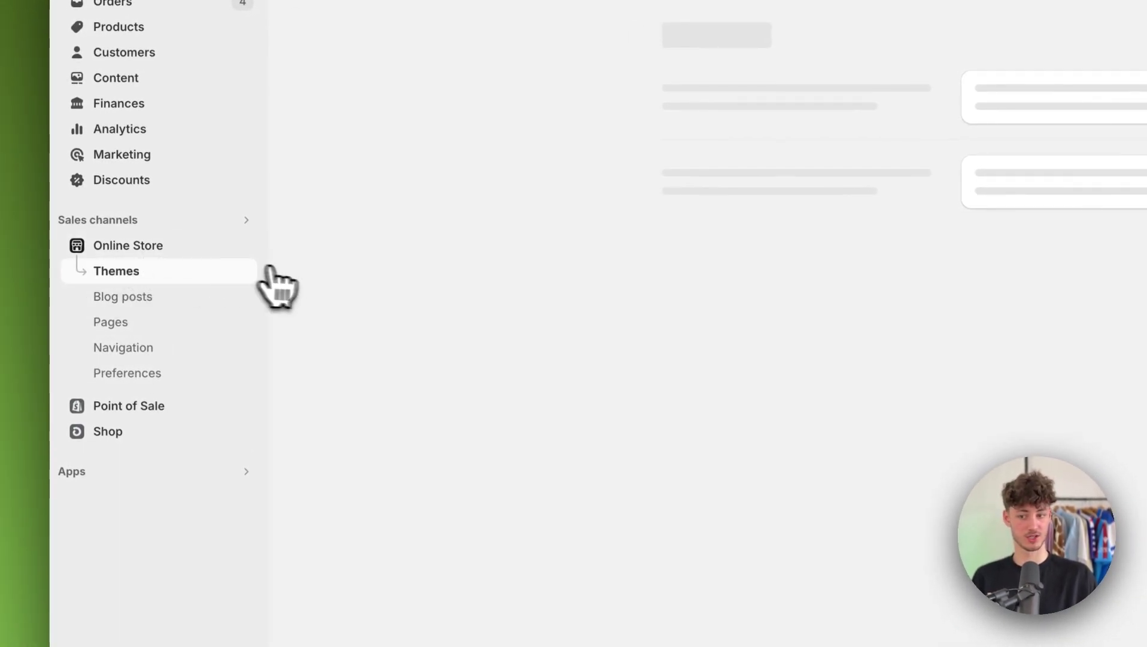
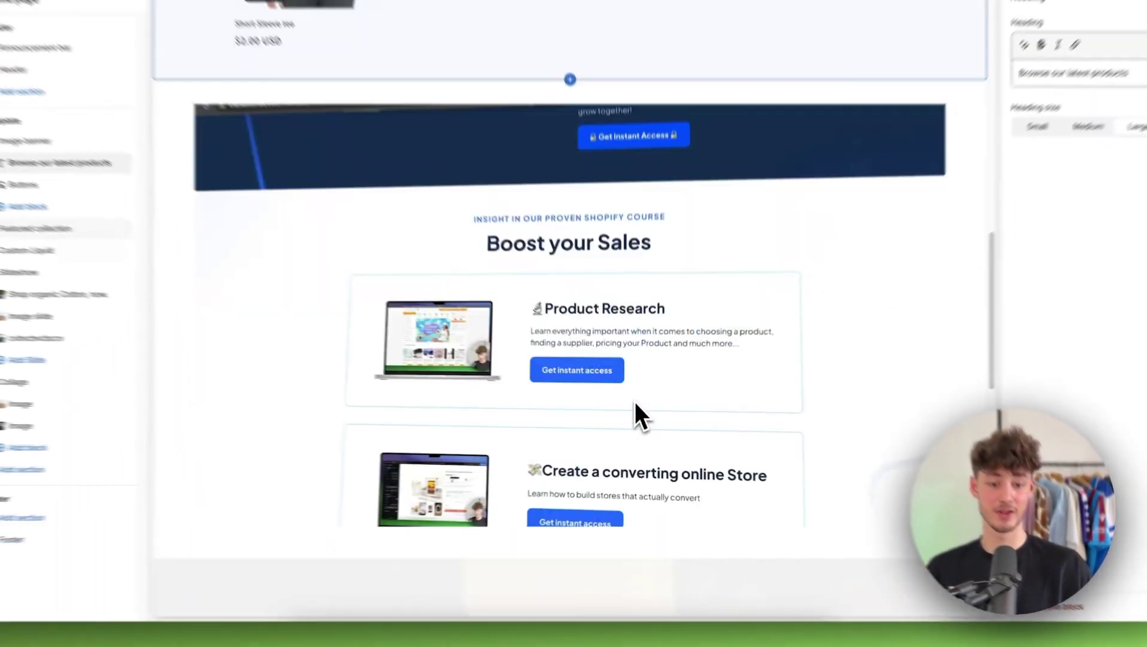
scroll(634, 419, "up", 8)
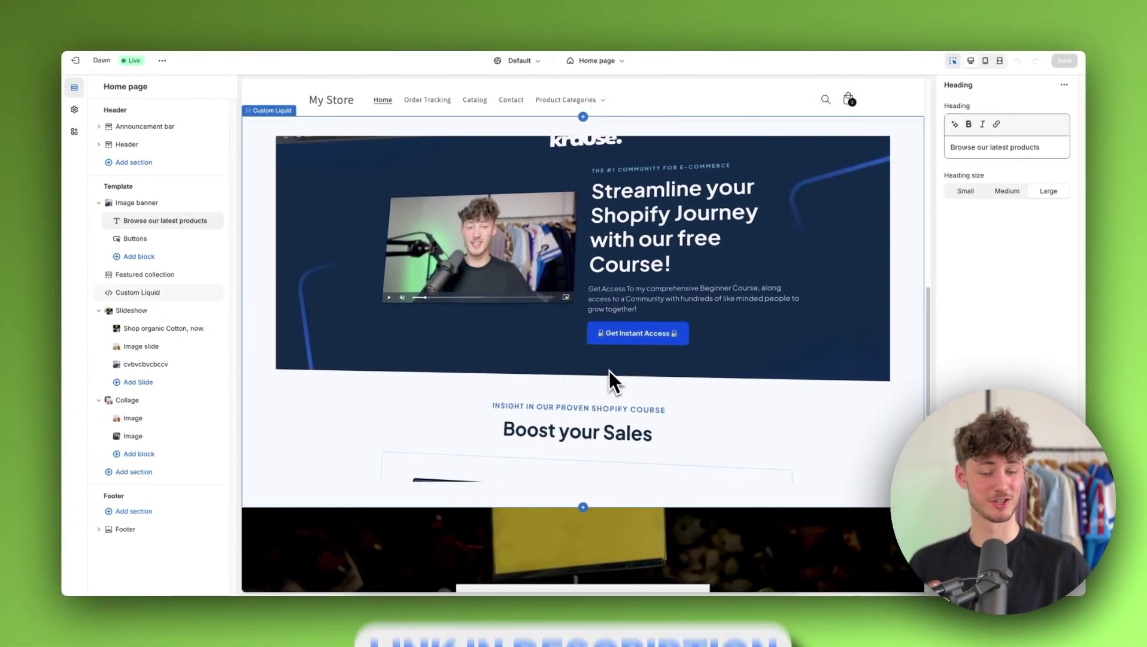
scroll(607, 371, "up", 2)
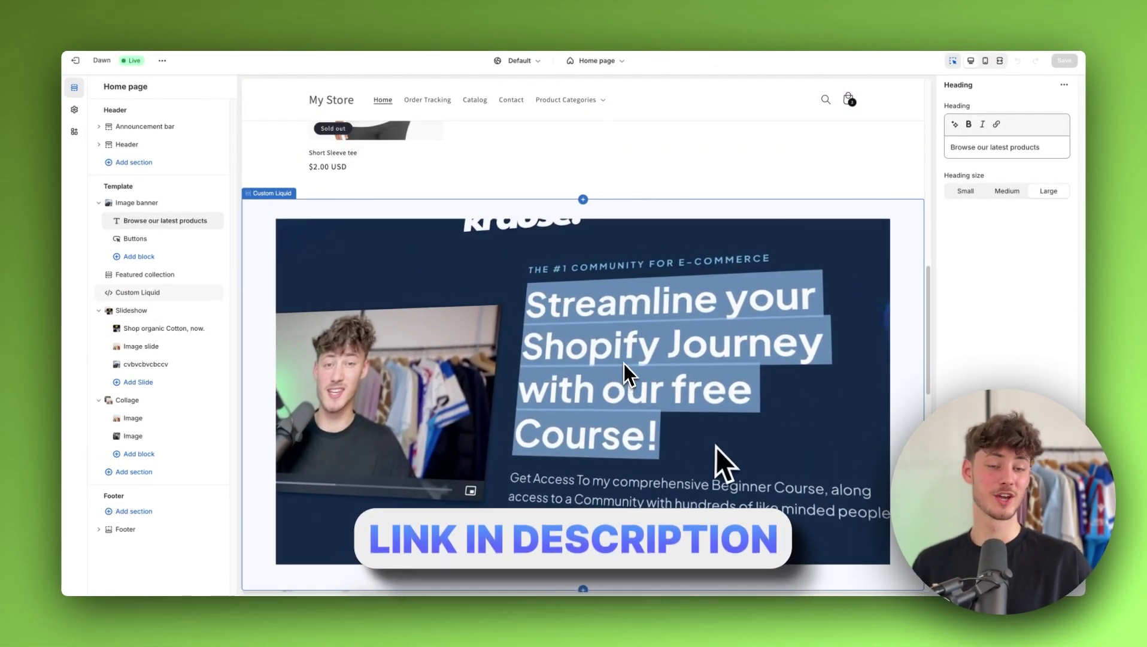
scroll(623, 336, "down", 10)
scroll(620, 299, "up", 15)
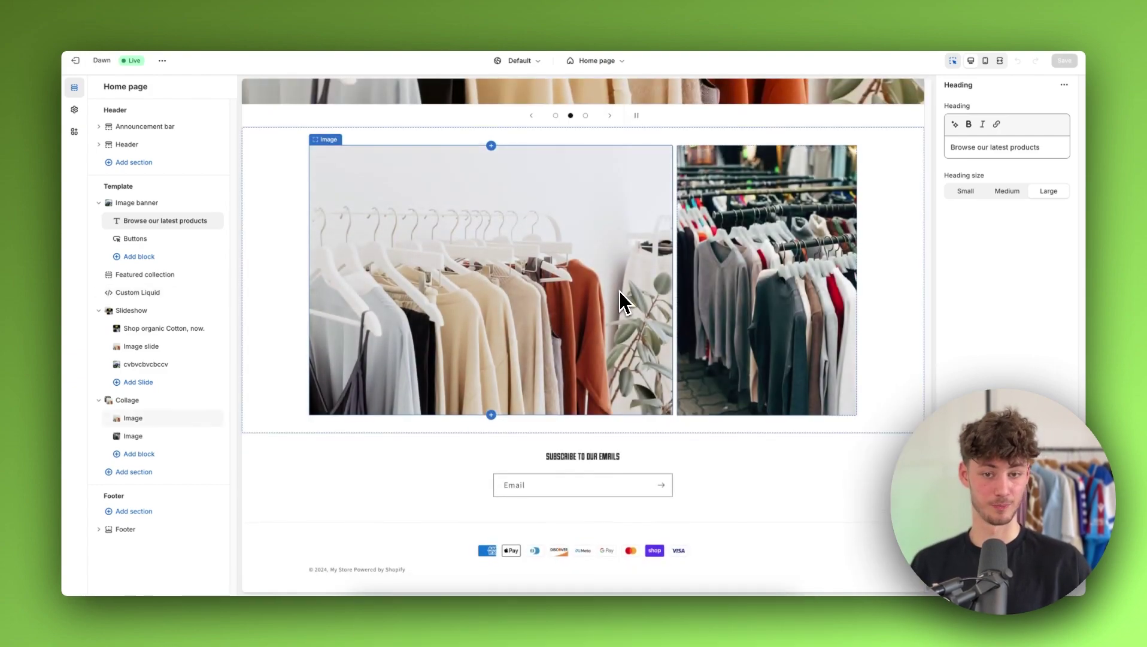
scroll(609, 304, "up", 2)
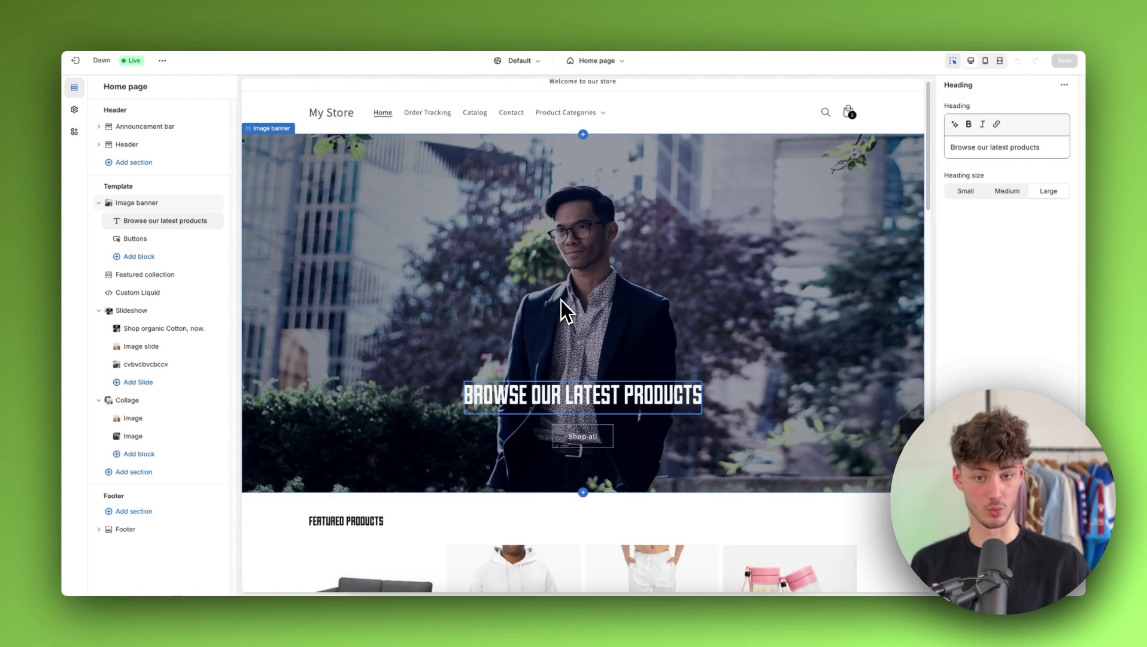
scroll(561, 300, "down", 3)
scroll(576, 336, "up", 2)
scroll(578, 353, "down", 1)
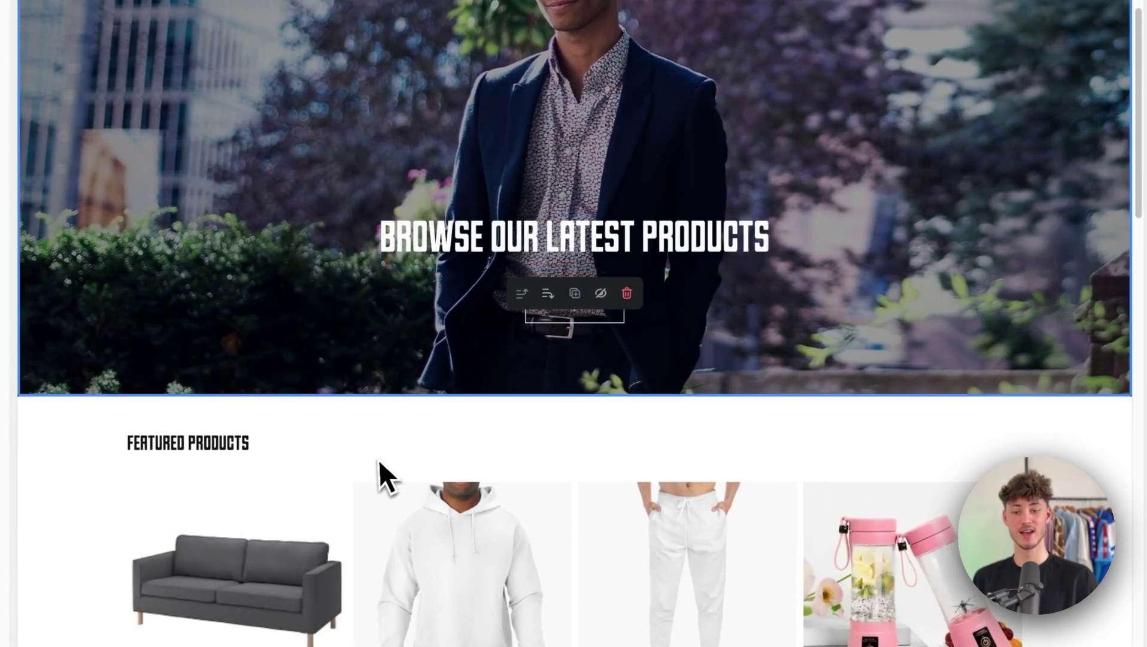
scroll(379, 474, "down", 5)
scroll(397, 217, "up", 7)
scroll(436, 211, "up", 2)
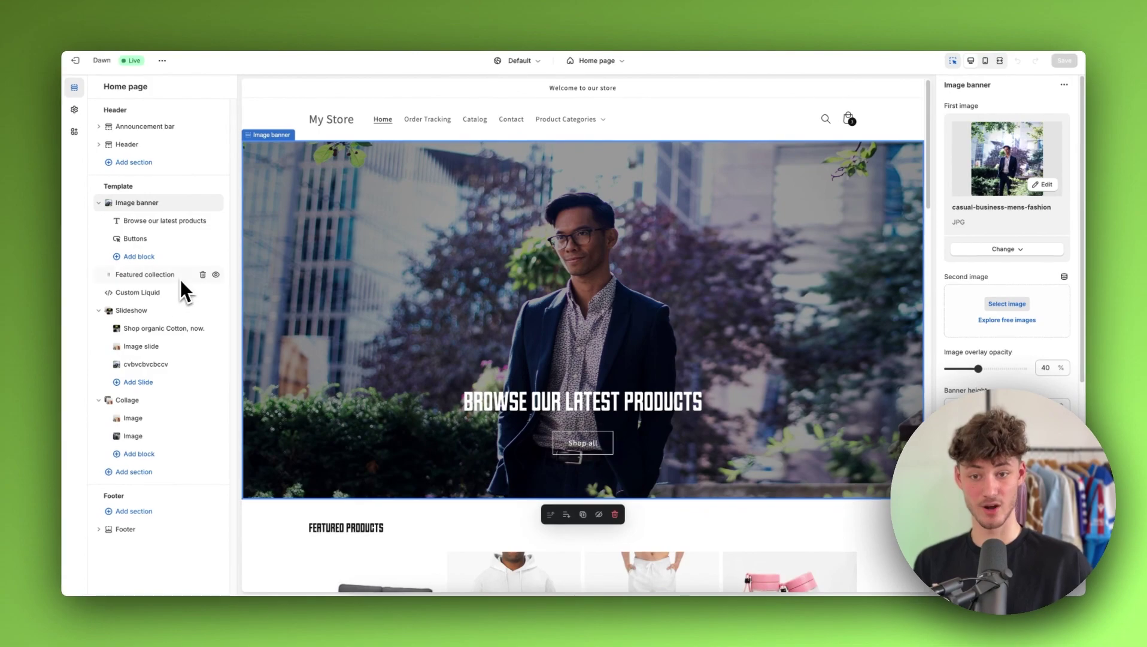
scroll(449, 303, "down", 3)
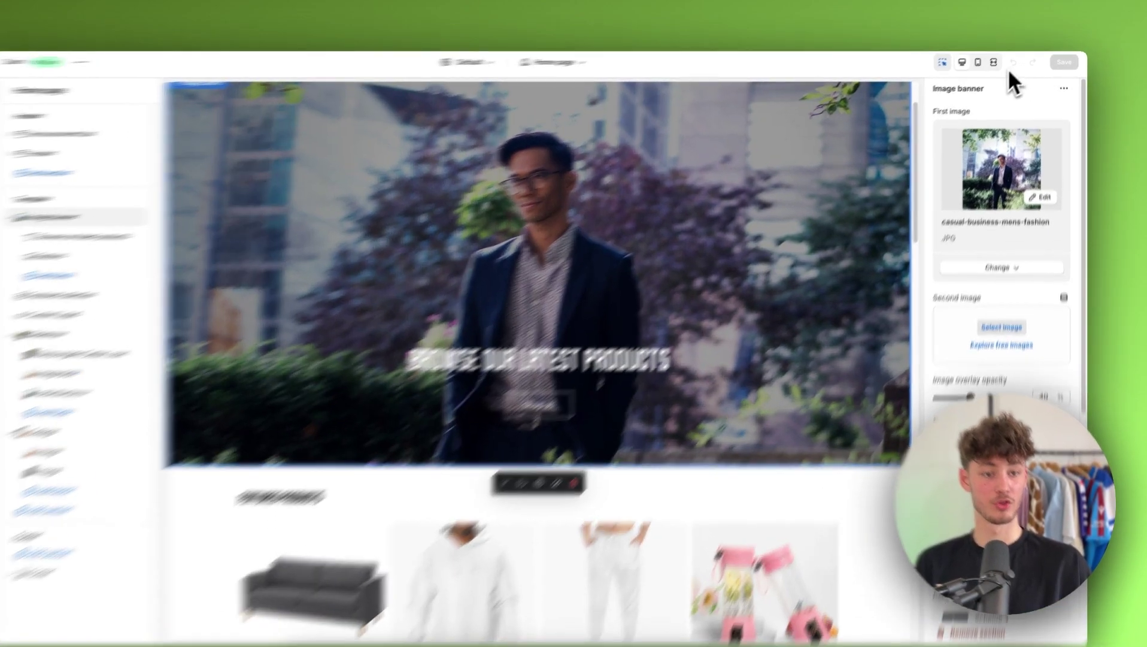
- Compare the home page's mobile and desktop previews, ending on the desktop view
left_click(985, 60)
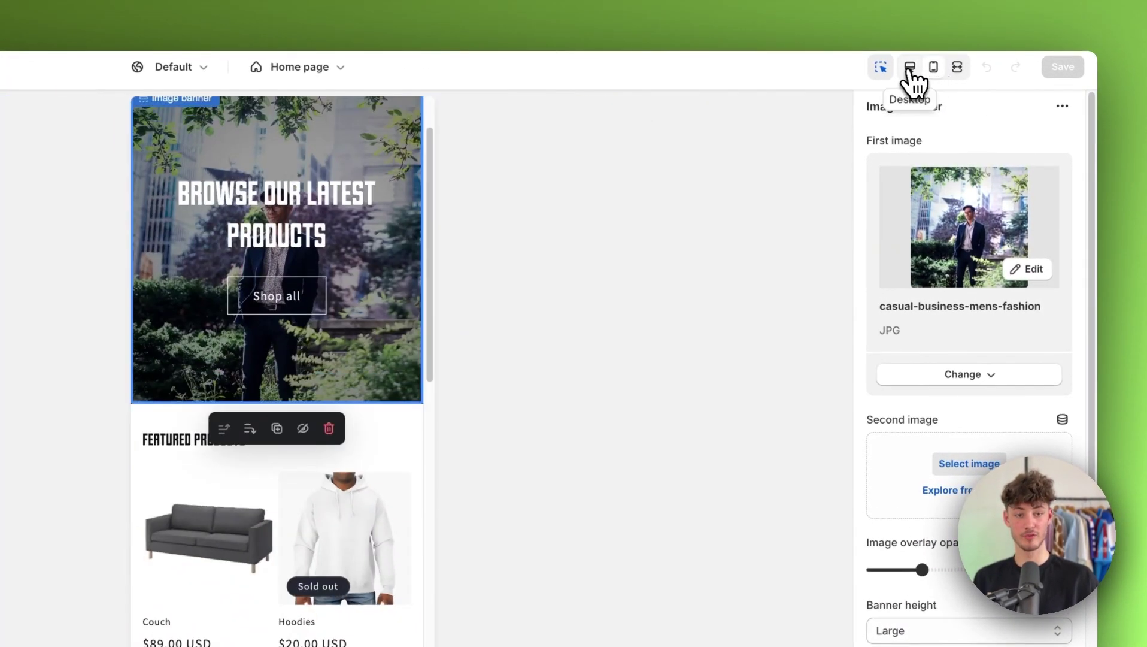
left_click(910, 71)
left_click(934, 72)
left_click(916, 72)
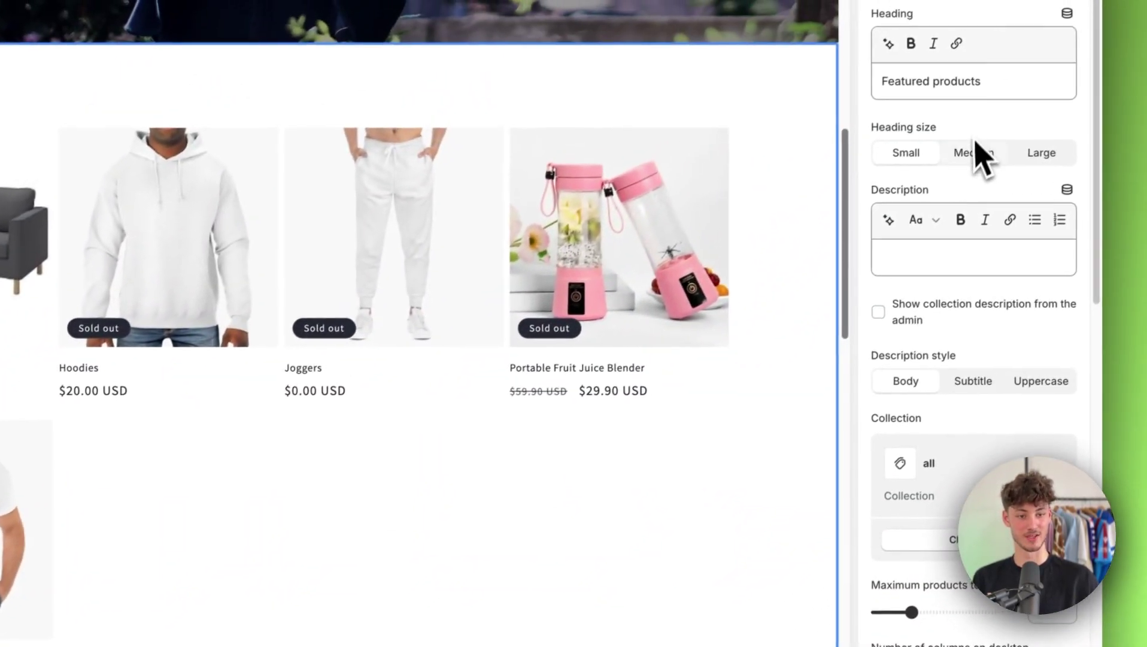
scroll(608, 275, "up", 5)
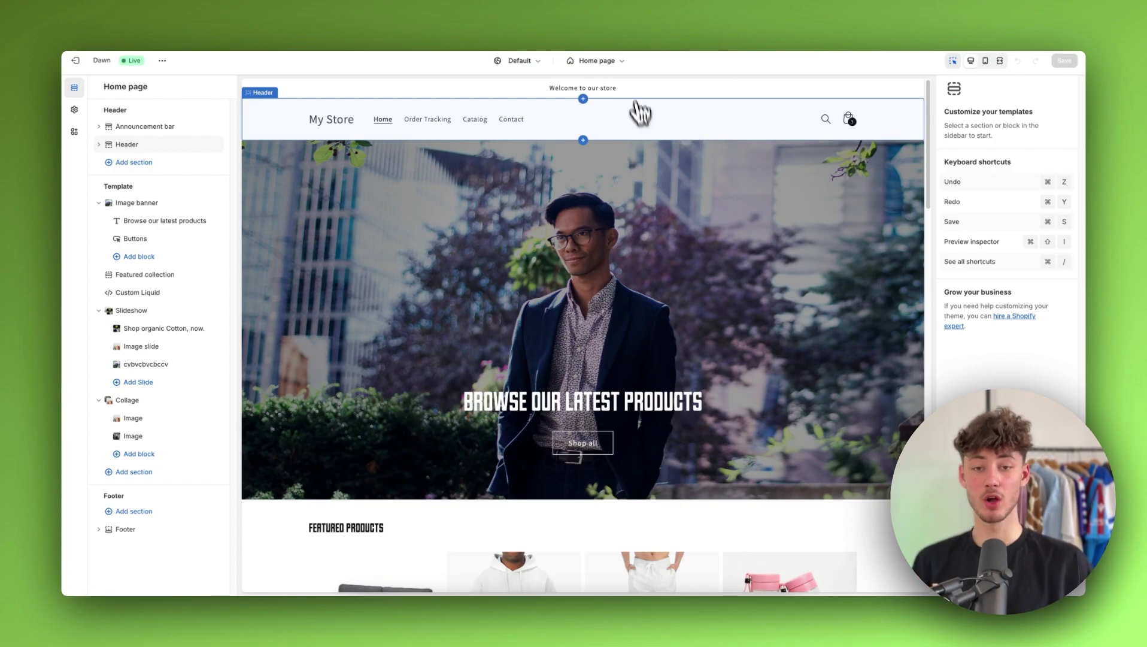
- Open the Default page template for editing and set its preview to the Clothing page
left_click(594, 71)
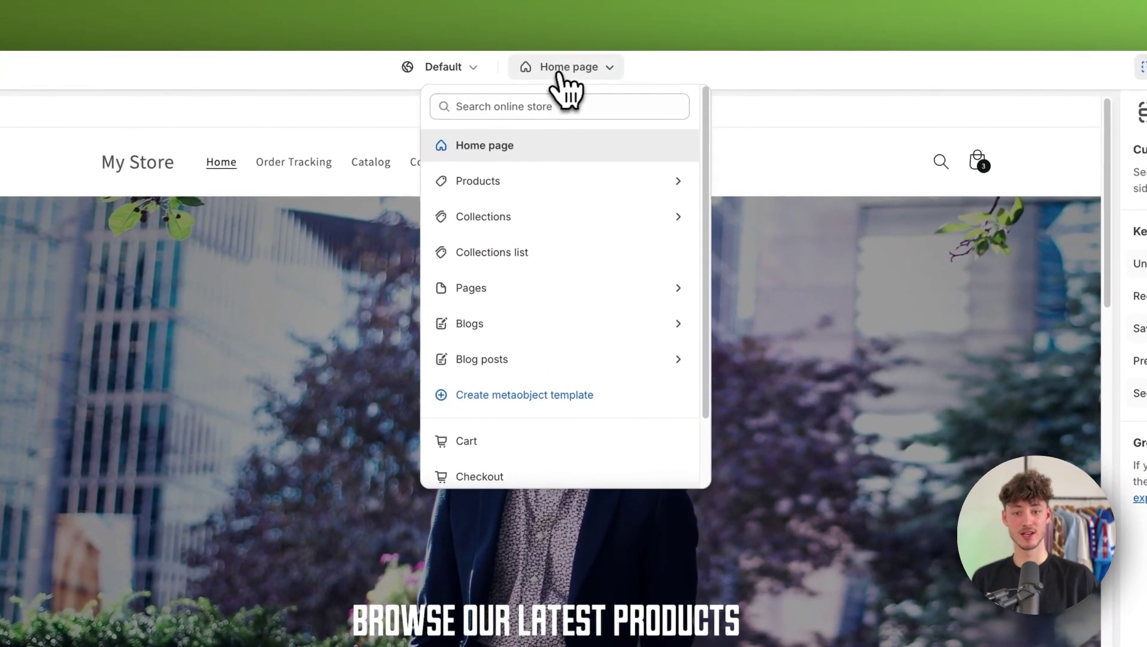
left_click(596, 70)
left_click(570, 72)
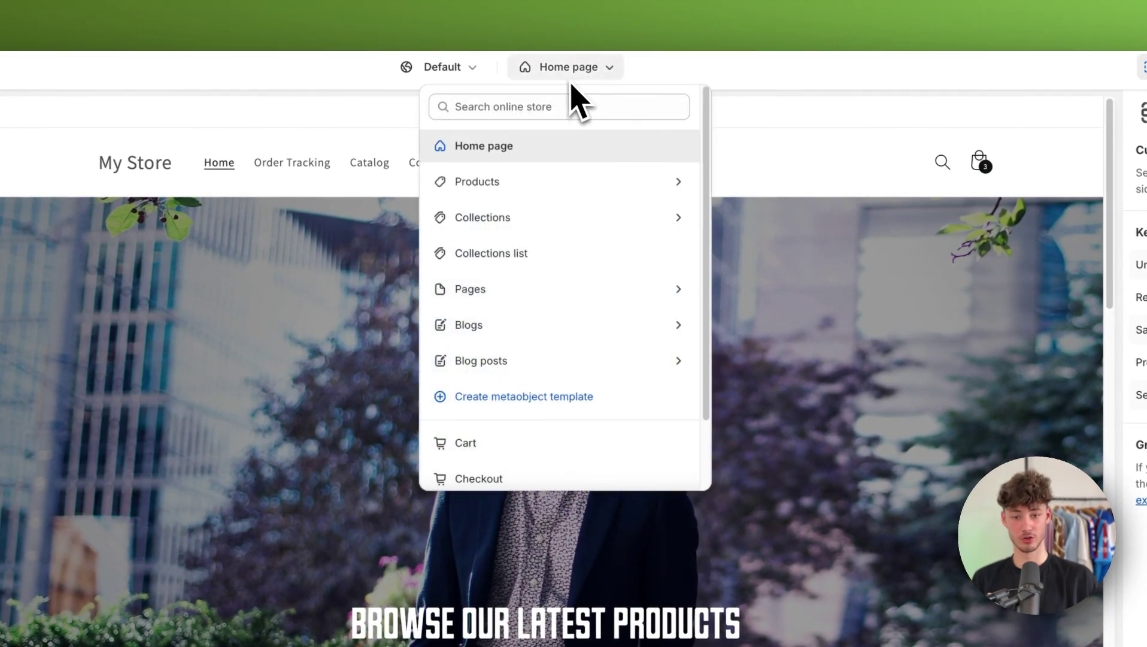
left_click(524, 291)
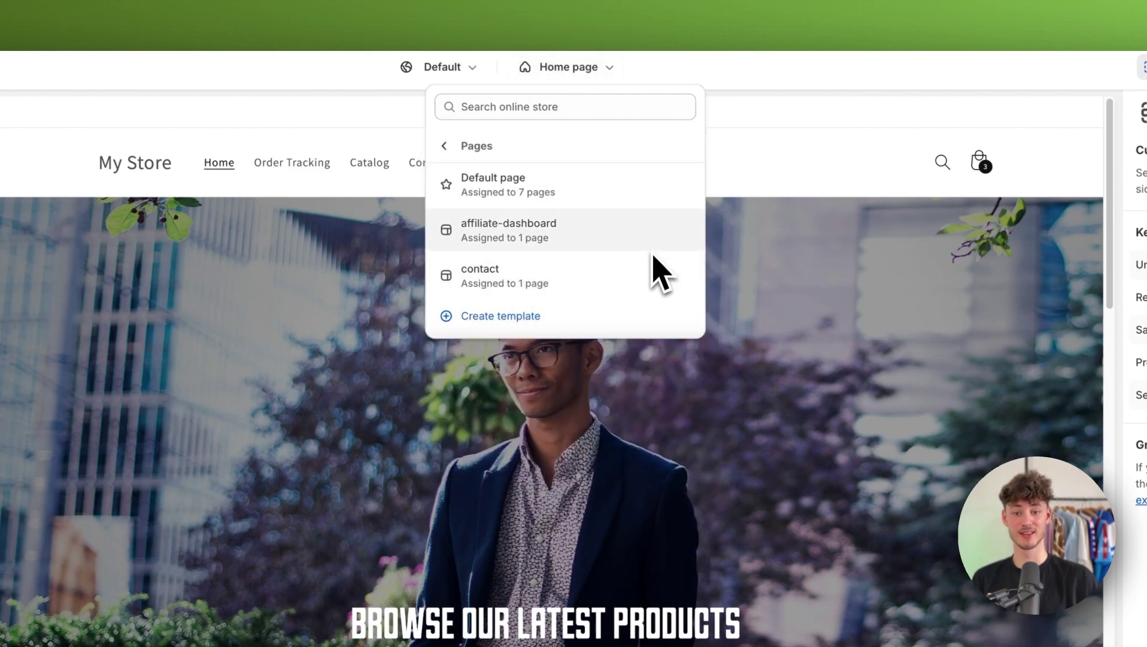
left_click(520, 191)
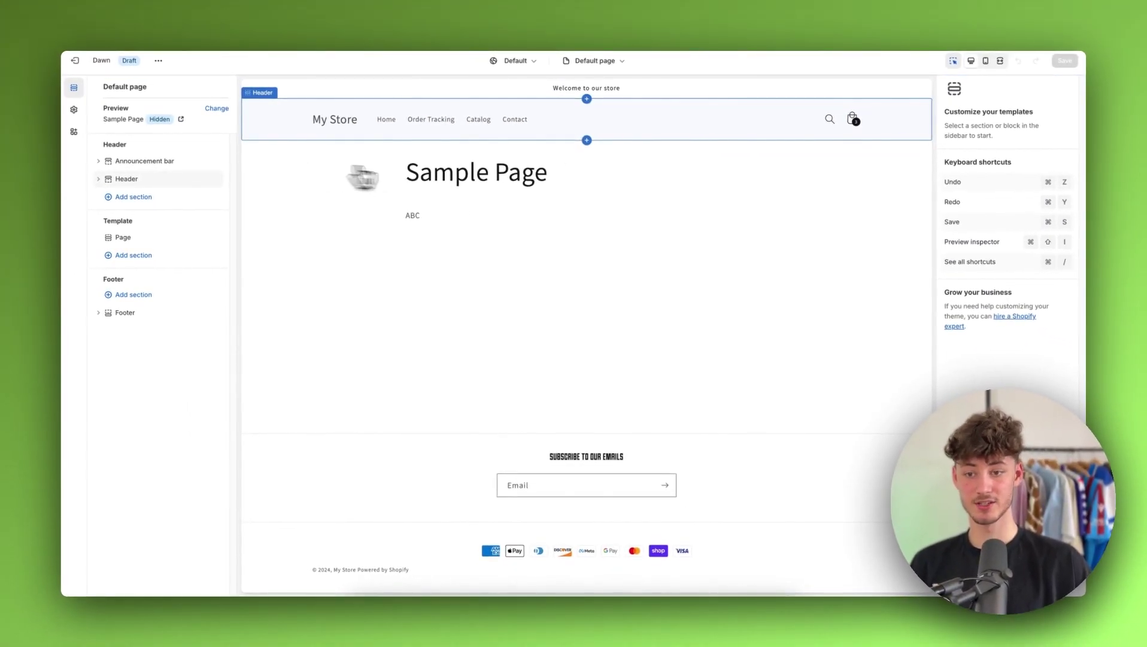
left_click(216, 107)
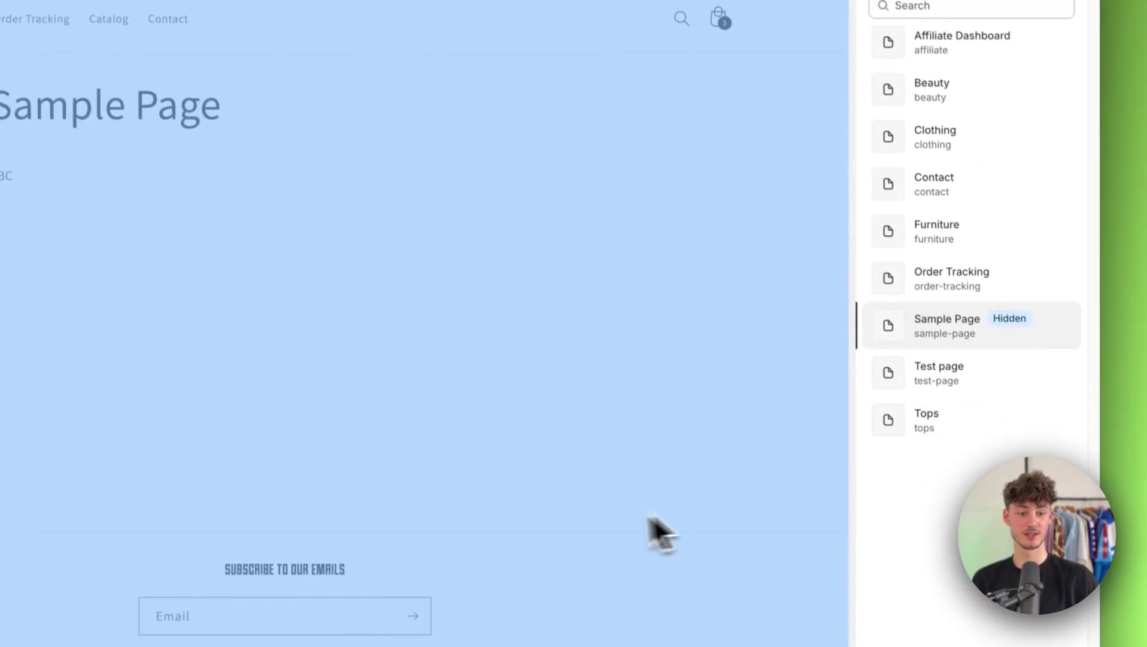
left_click(1134, 370)
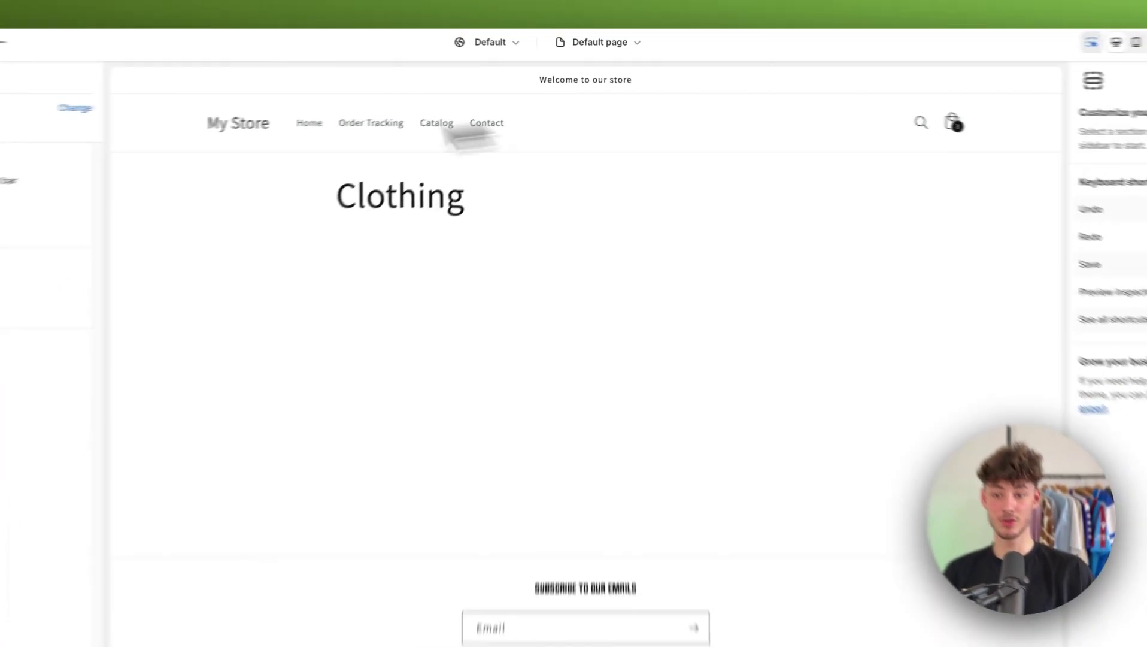
- Create a new page template named clothing
left_click(600, 42)
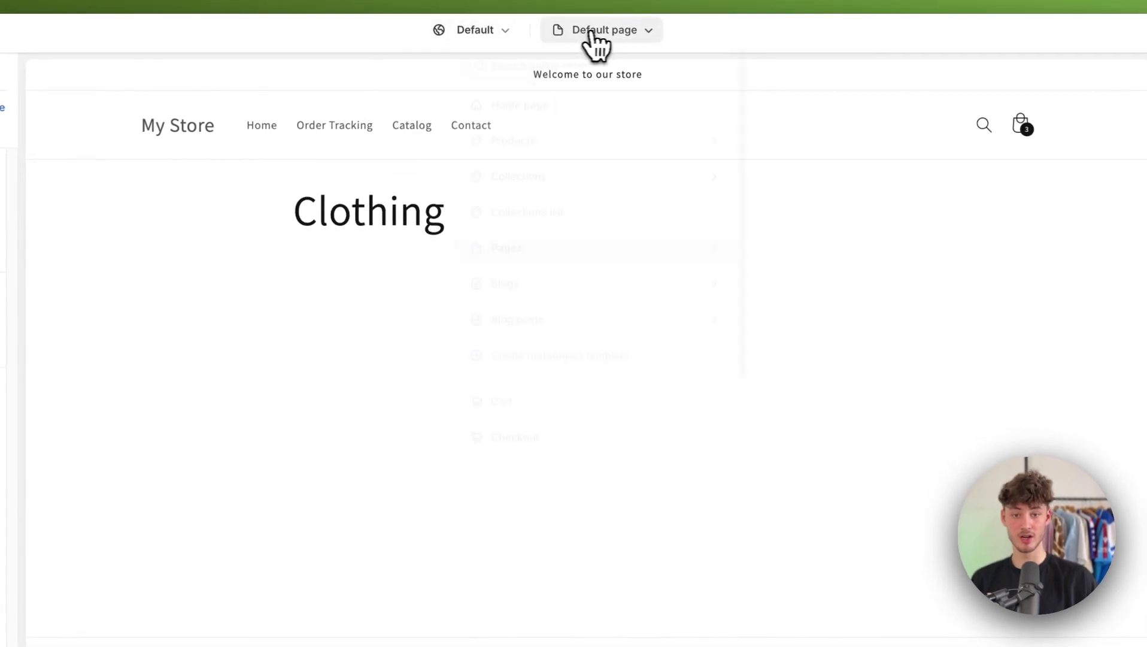
left_click(584, 263)
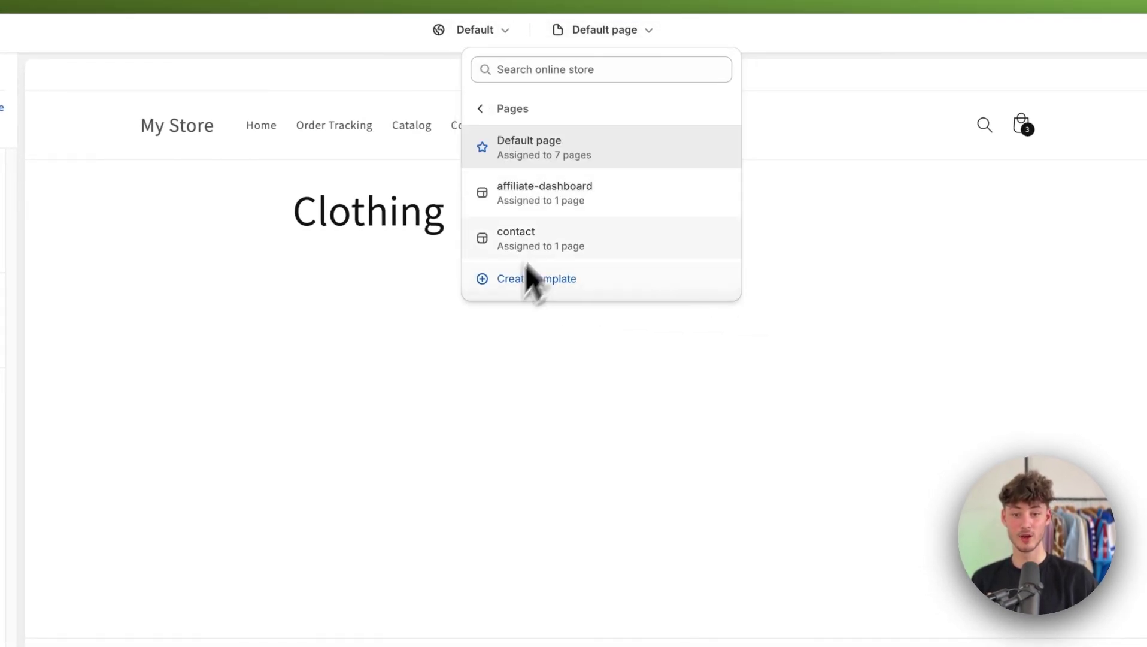
left_click(542, 281)
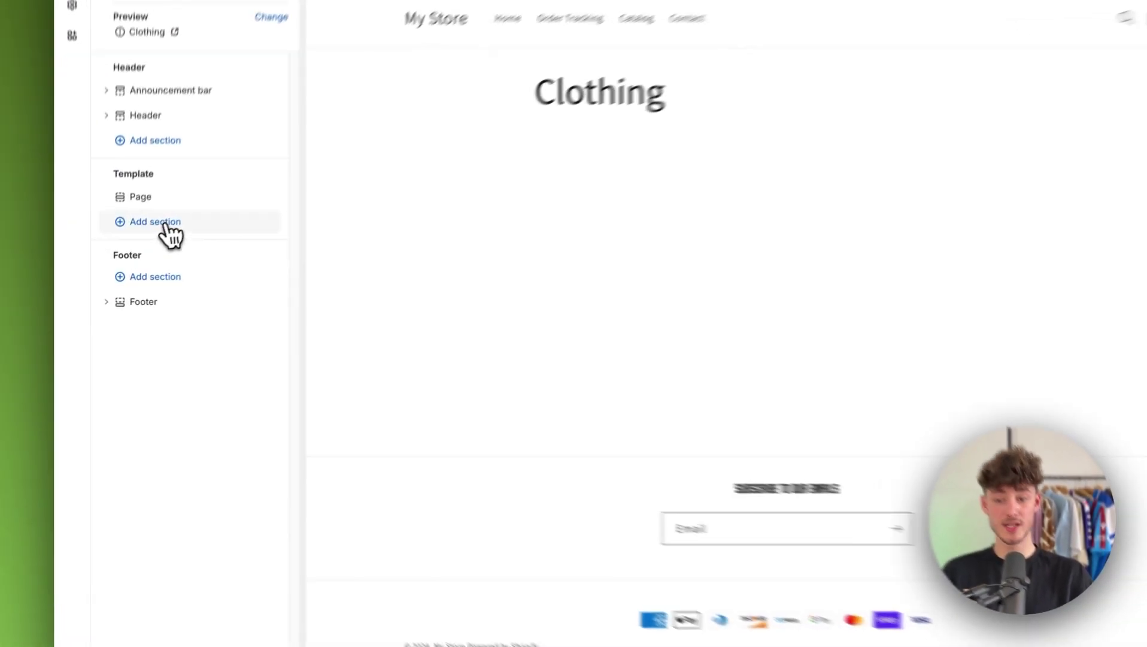
- Add a Featured collection section showing the Clothing collection to the clothing template, and save the template
left_click(133, 264)
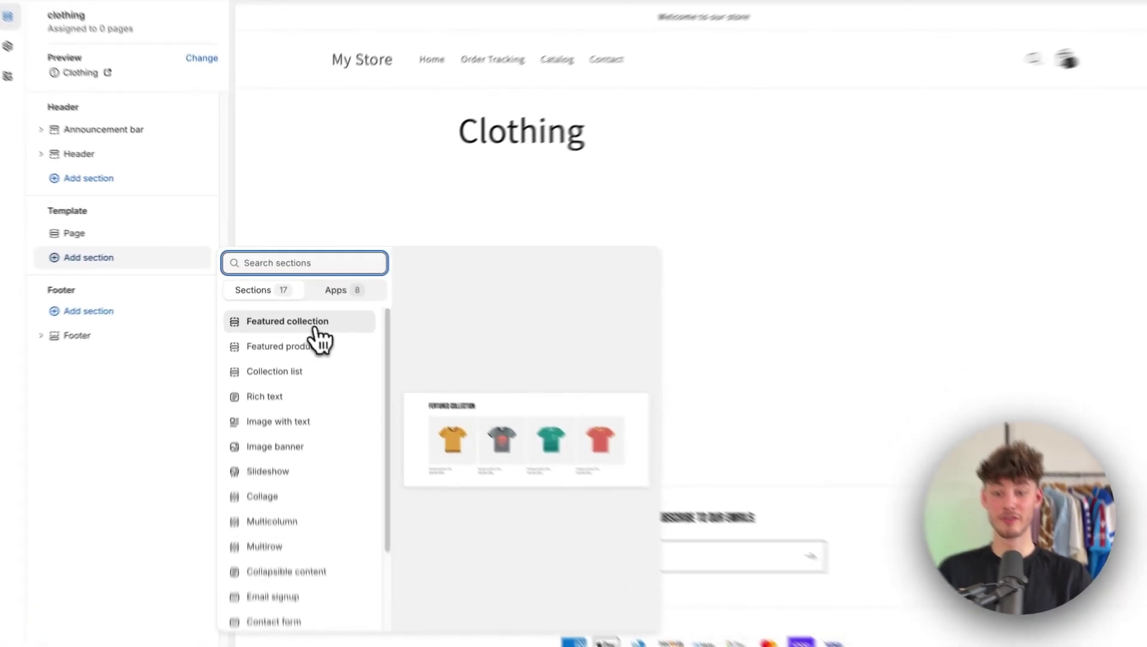
left_click(297, 313)
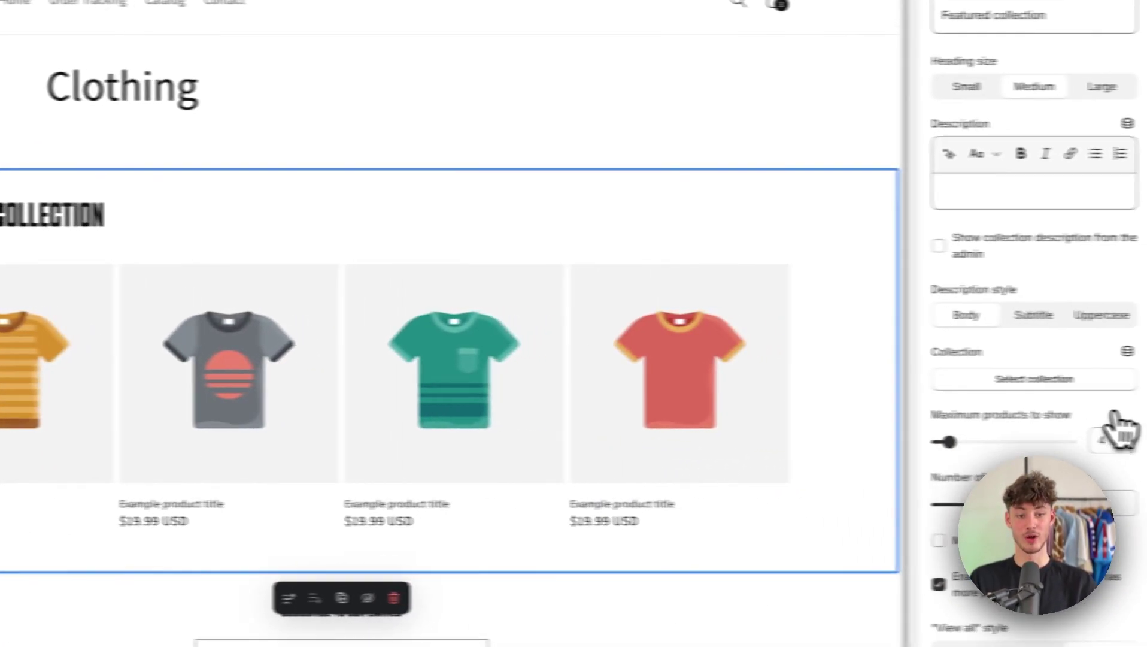
left_click_drag(932, 354, 1045, 359)
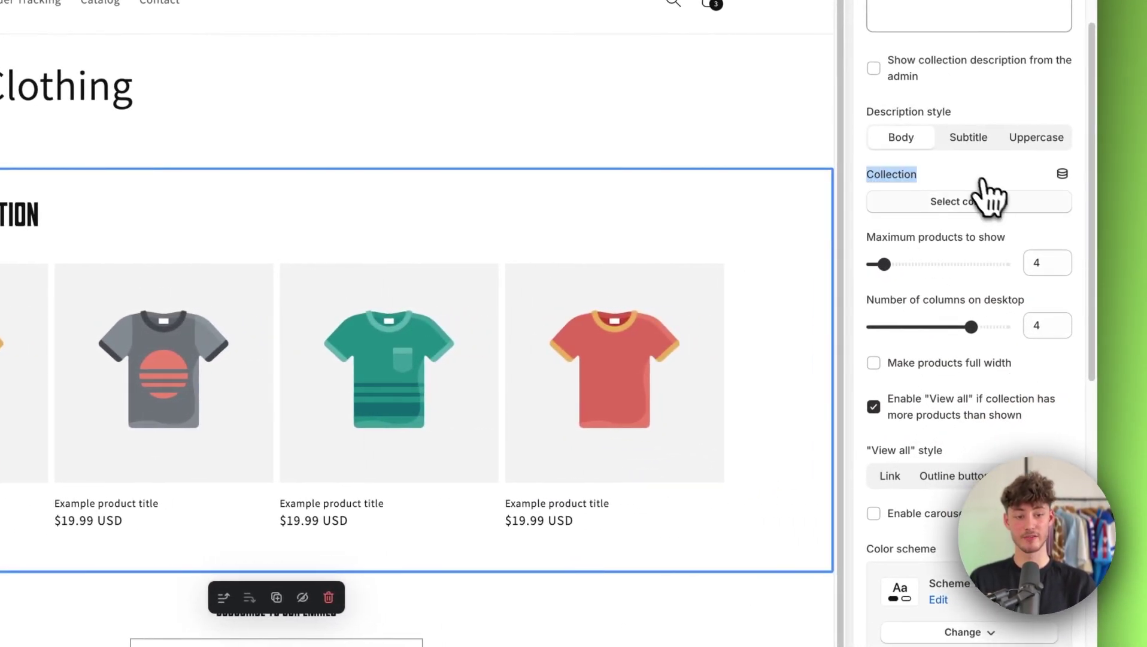
left_click(1045, 377)
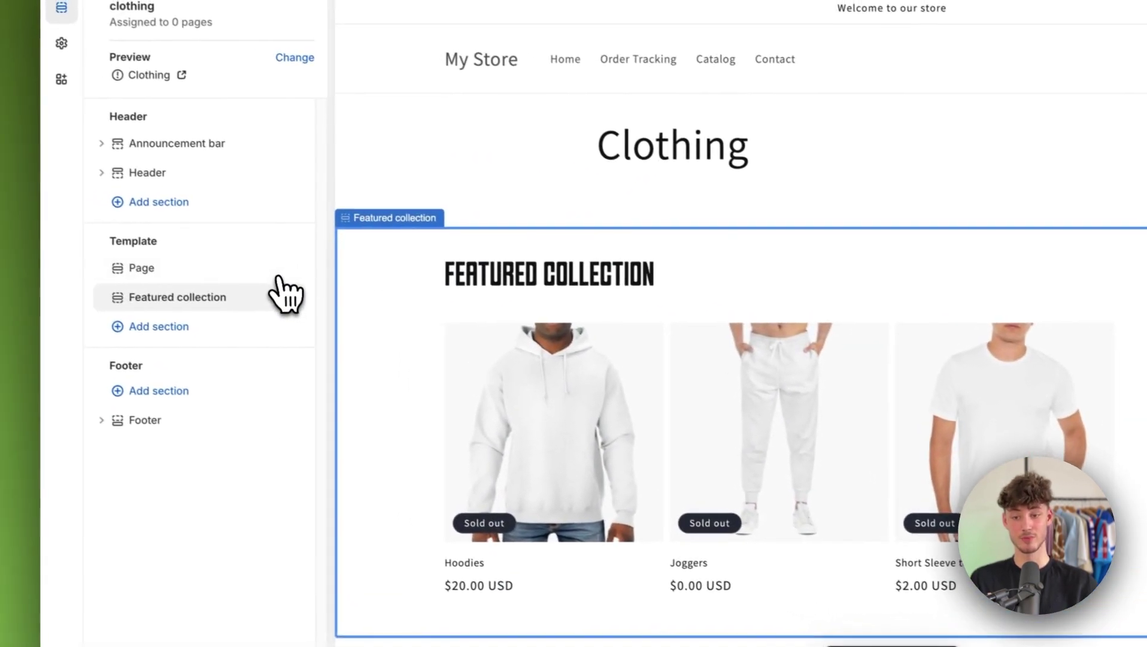
left_click(283, 275)
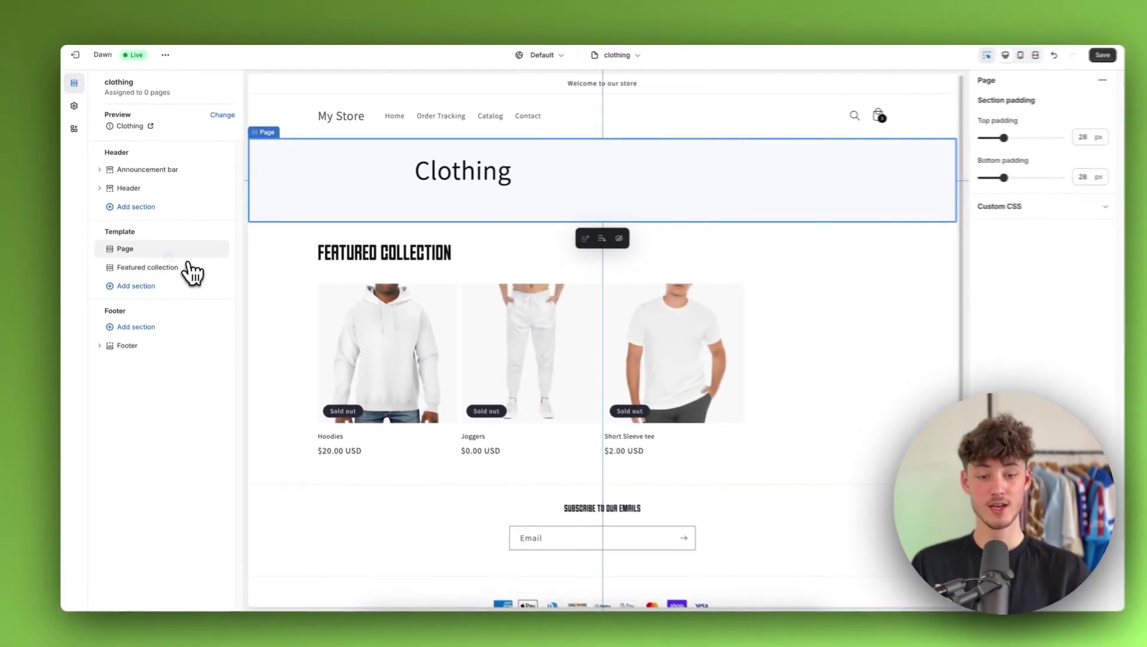
left_click(182, 267)
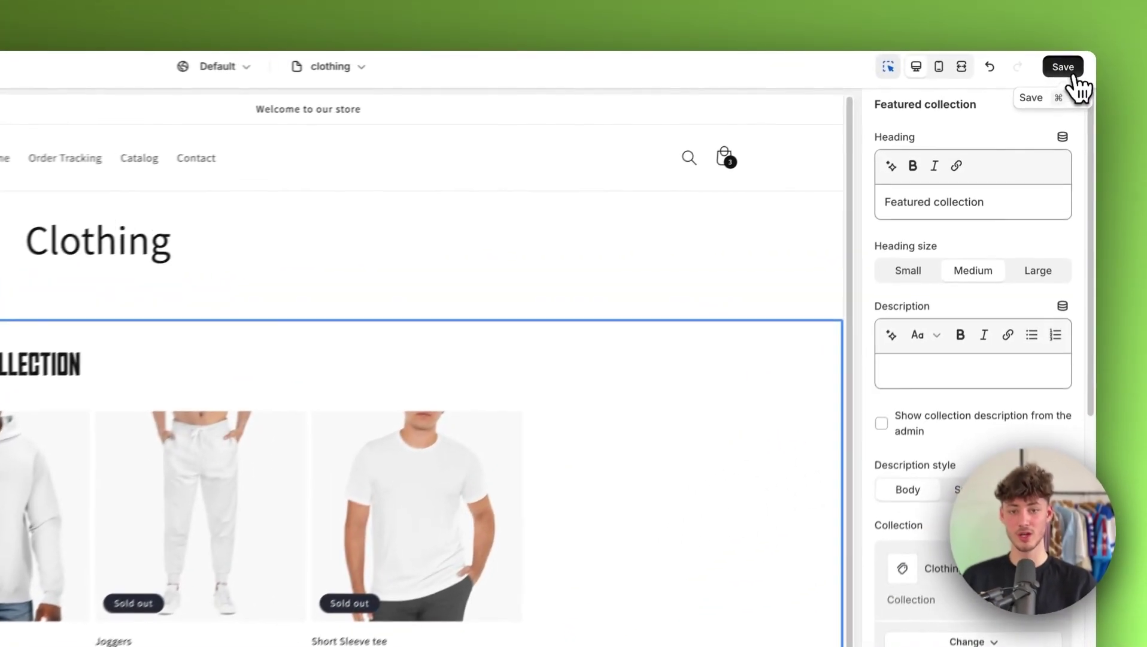
left_click(1065, 60)
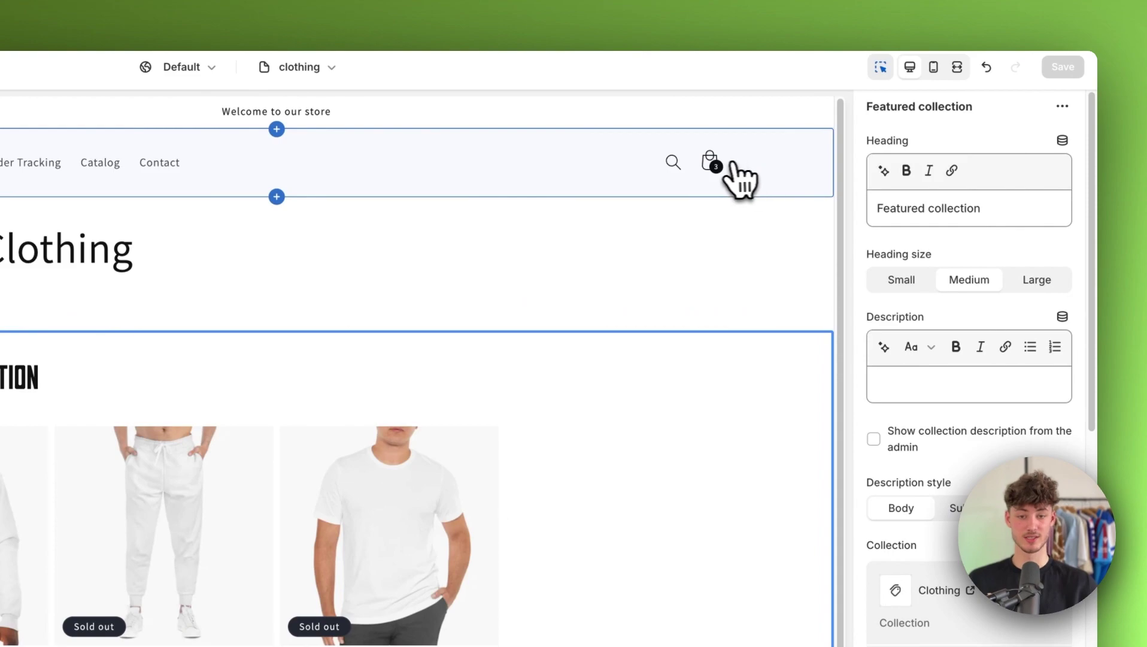
- Create a new page template named Tops based on the Default page, and set its preview to the Tops page
left_click(328, 67)
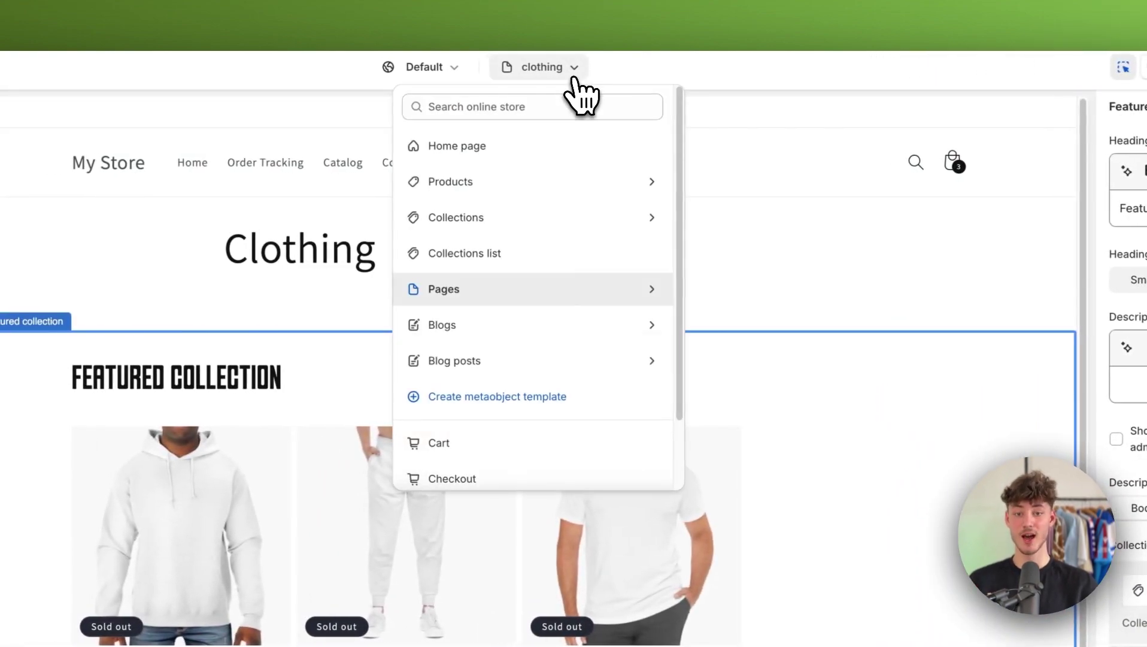
left_click(611, 292)
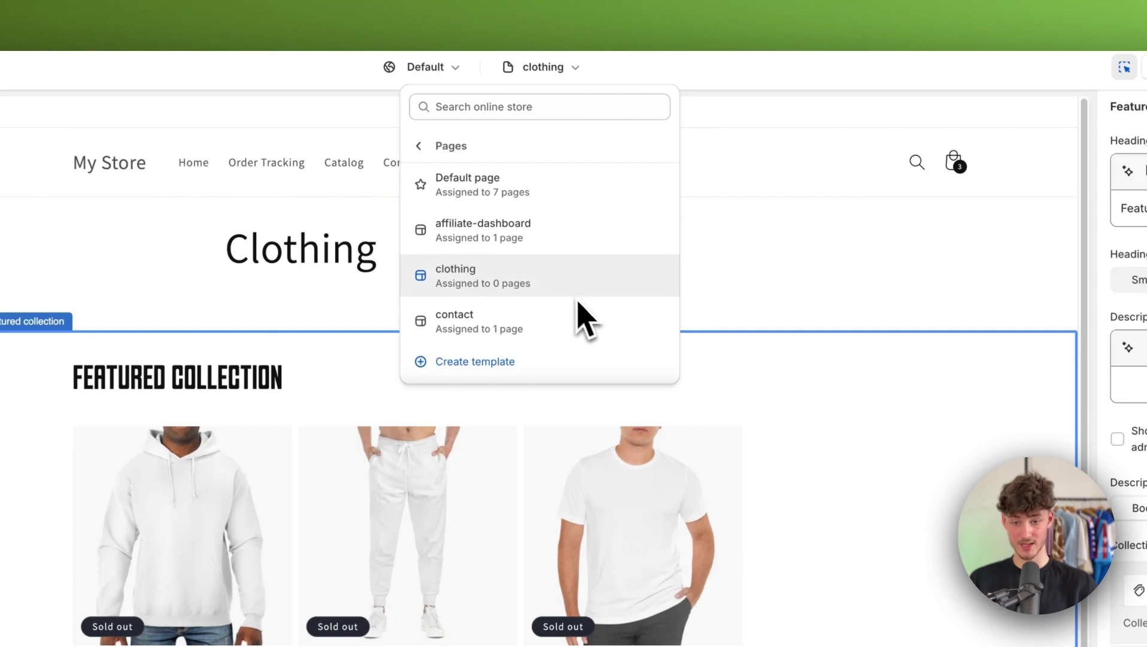
left_click(514, 364)
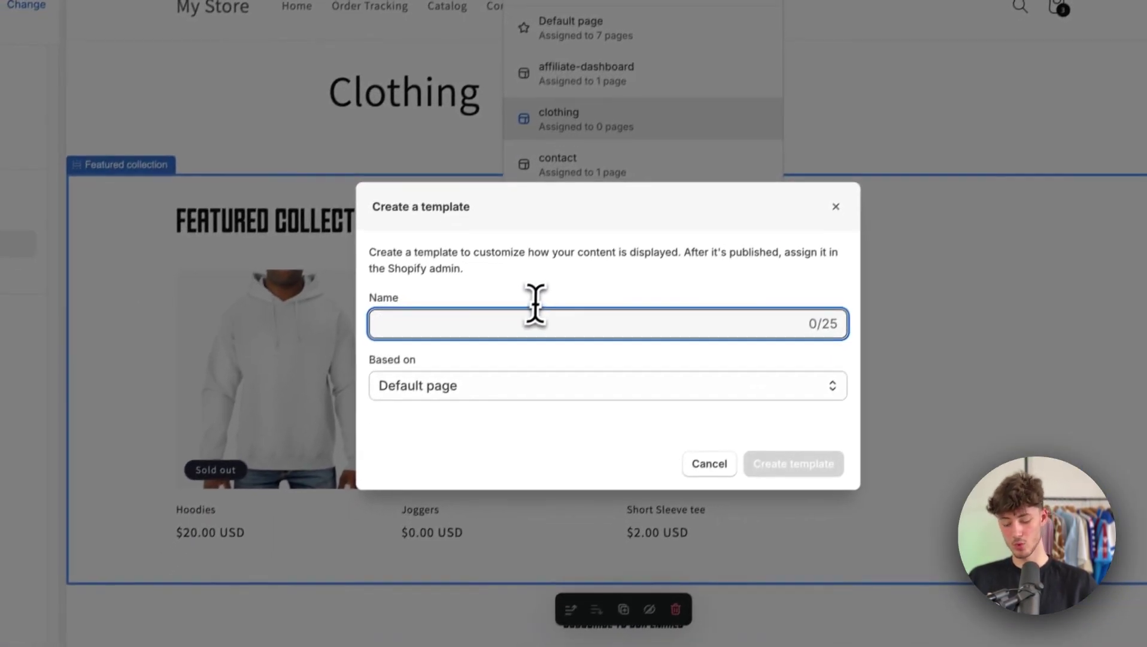
type("Tops")
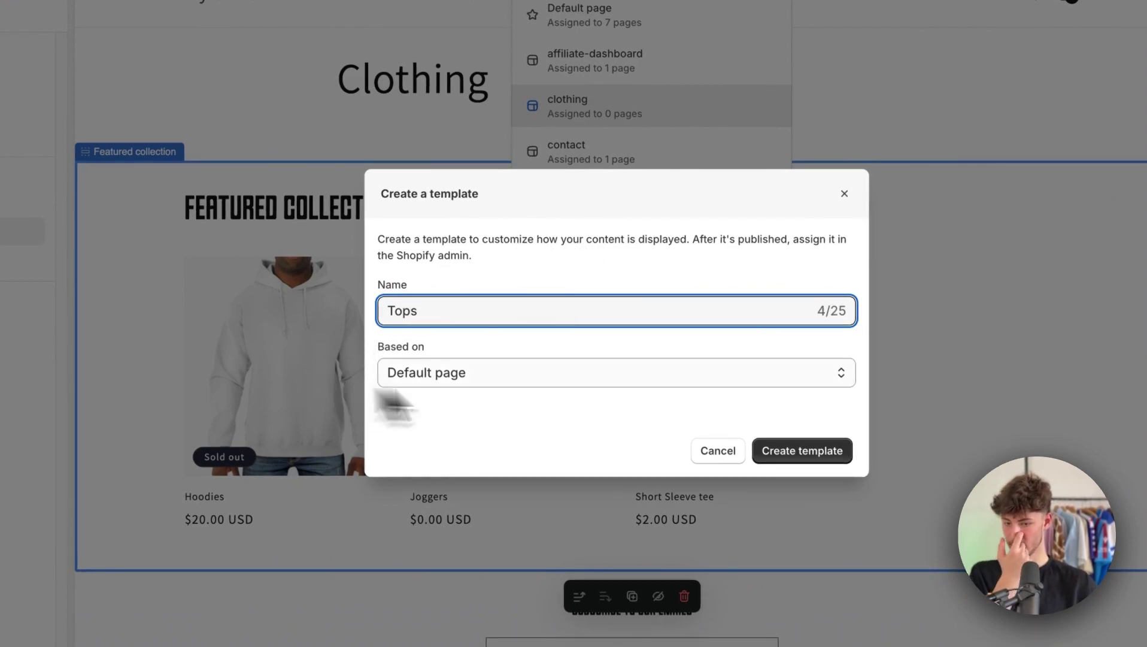
left_click(512, 369)
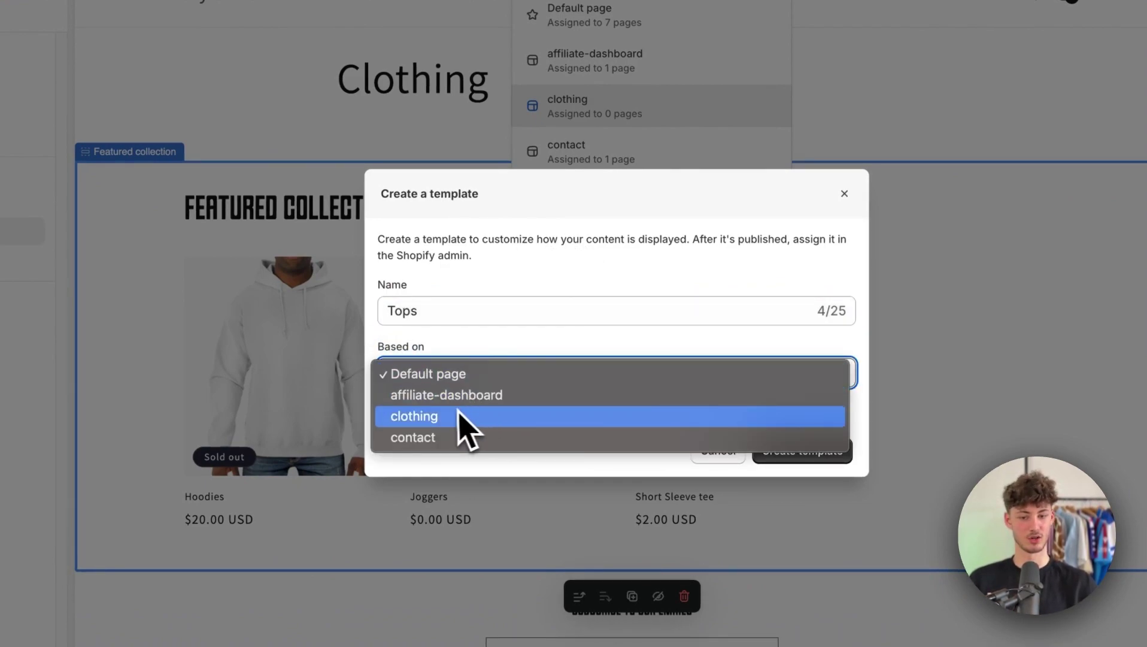
left_click(514, 347)
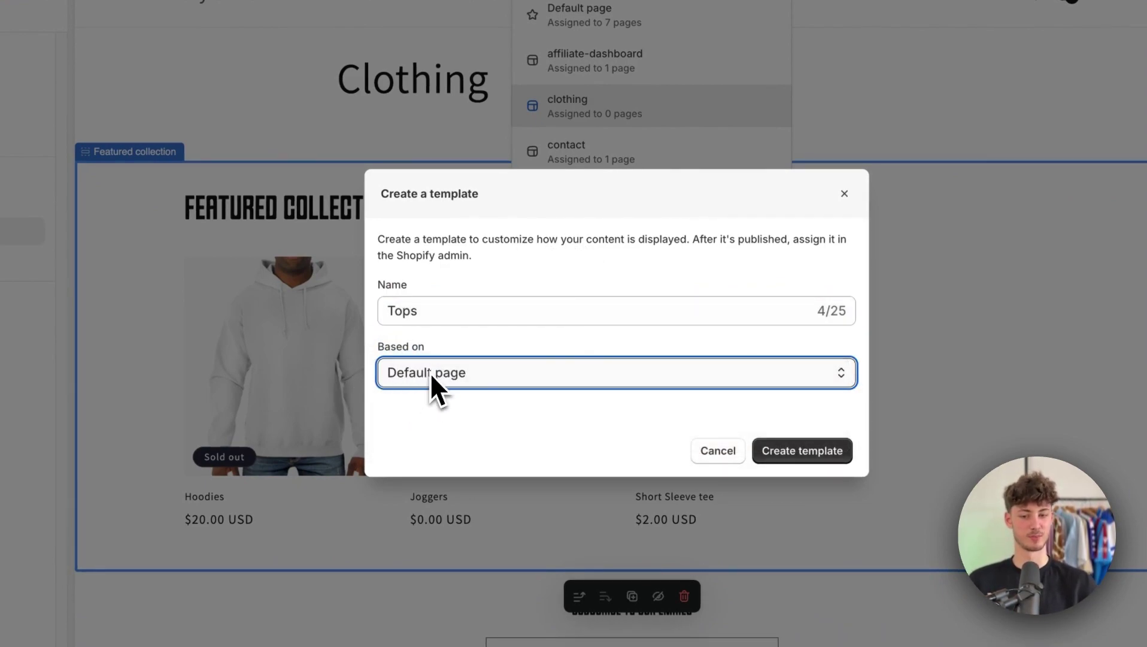
left_click(802, 450)
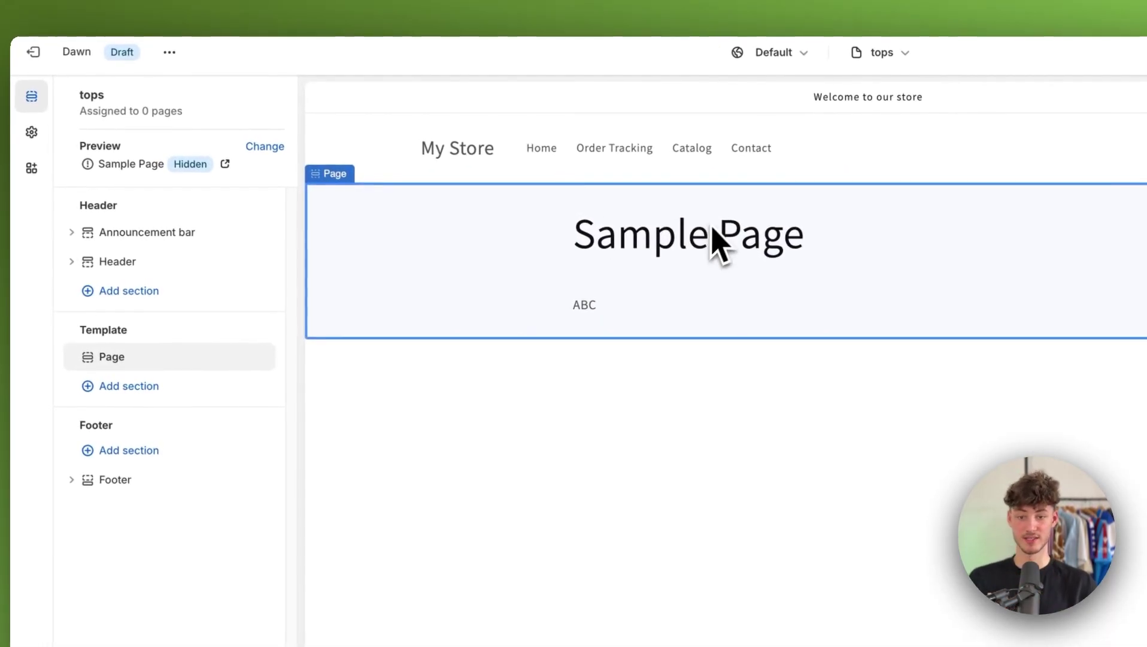
left_click(287, 154)
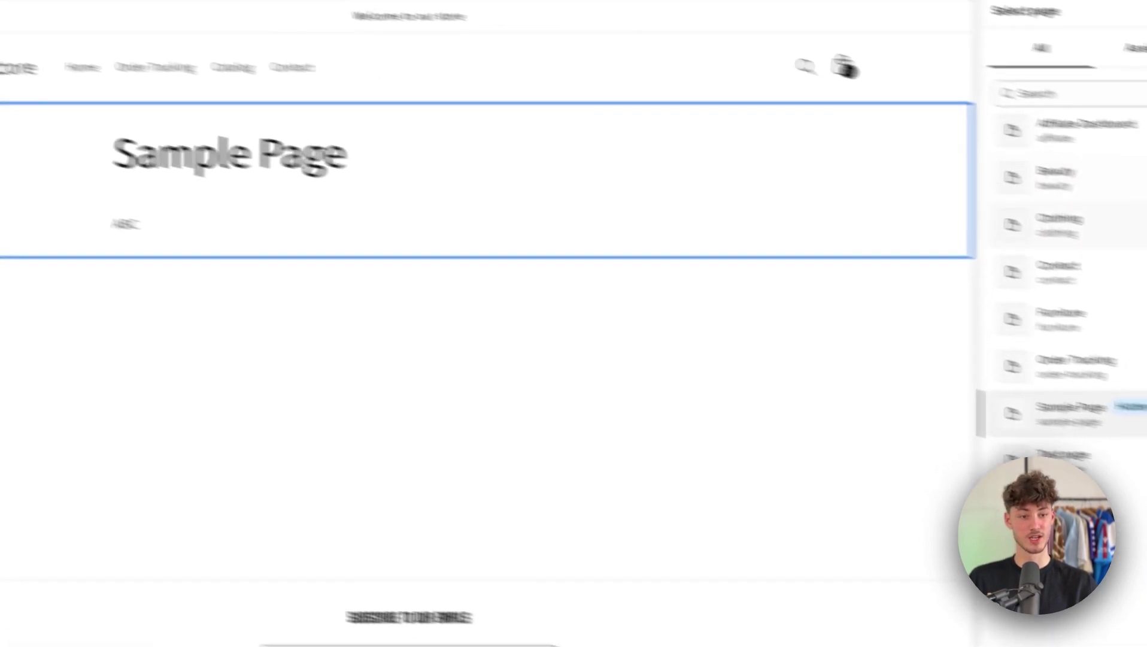
left_click(1006, 473)
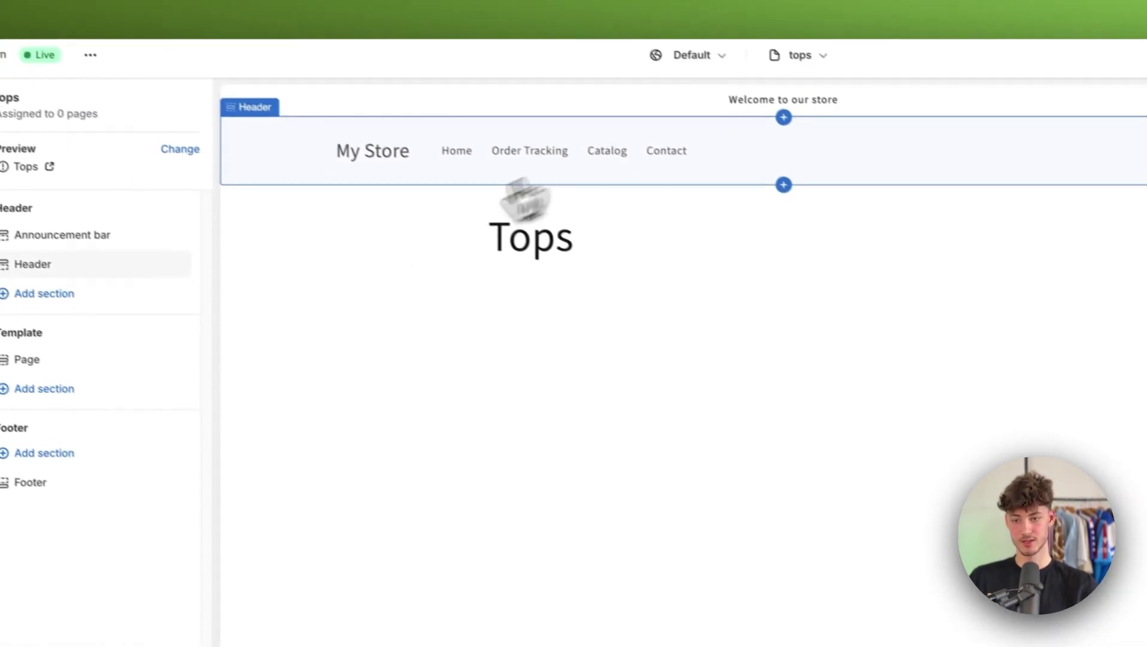
- Add a Featured collection section showing the Tops collection to the tops template, and save the template
left_click(41, 389)
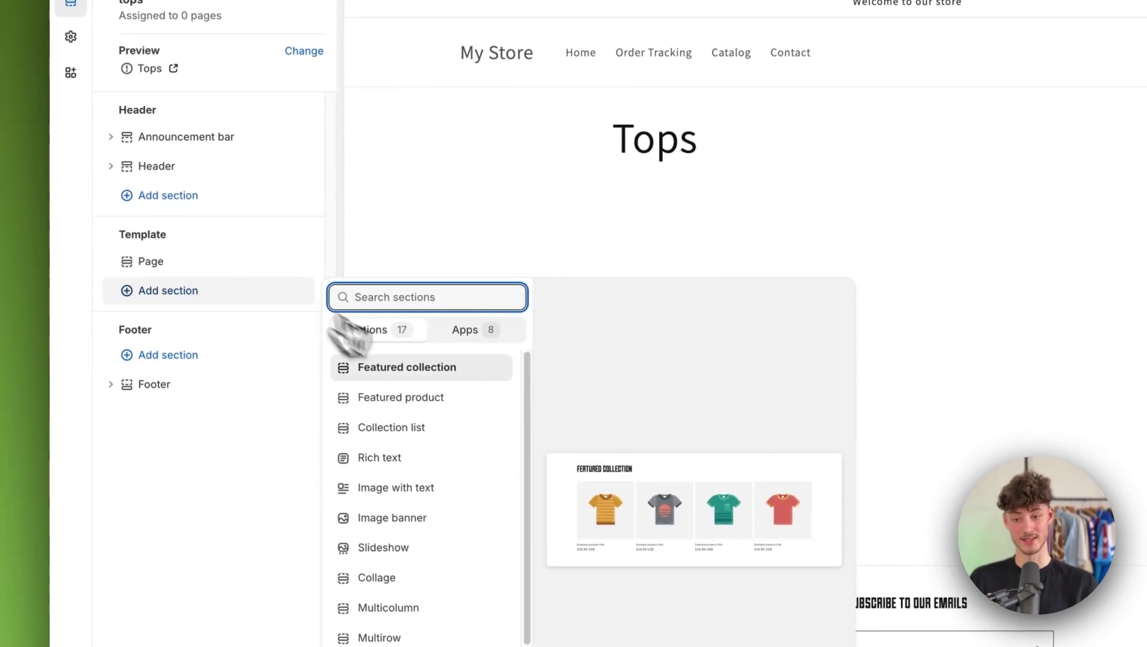
left_click(419, 368)
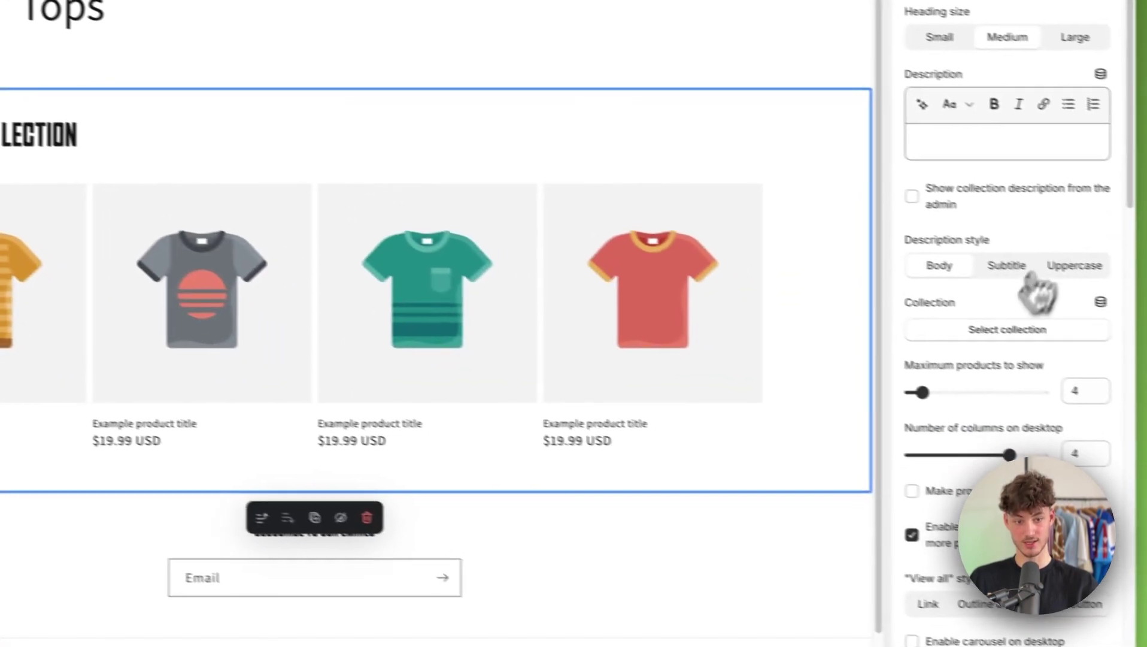
left_click(973, 320)
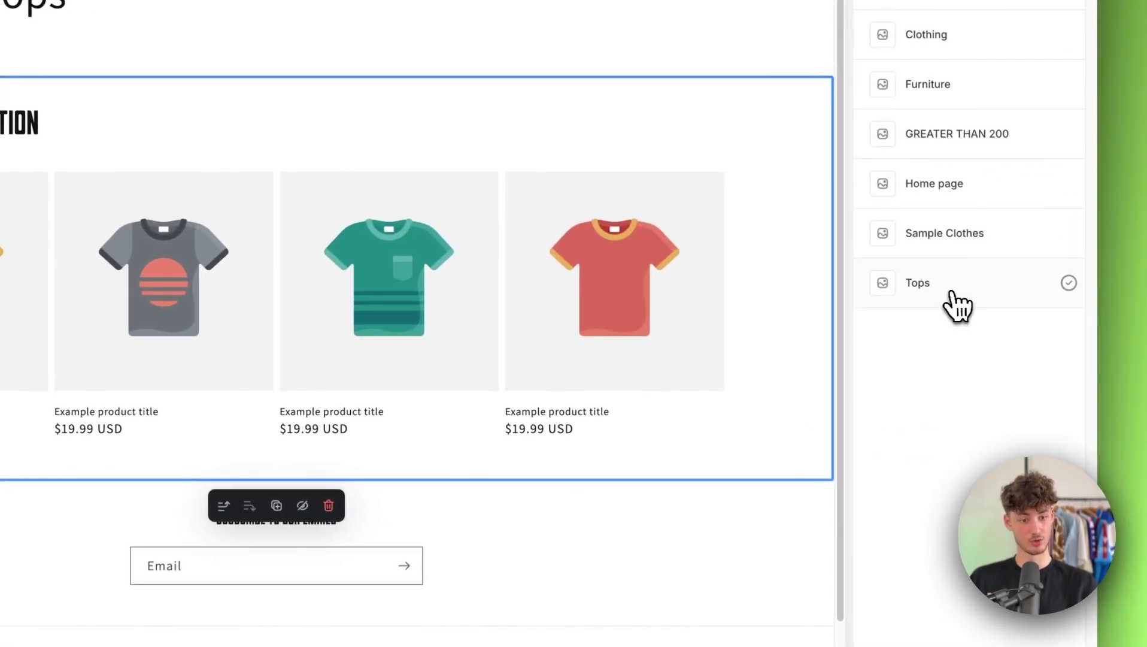
left_click(952, 294)
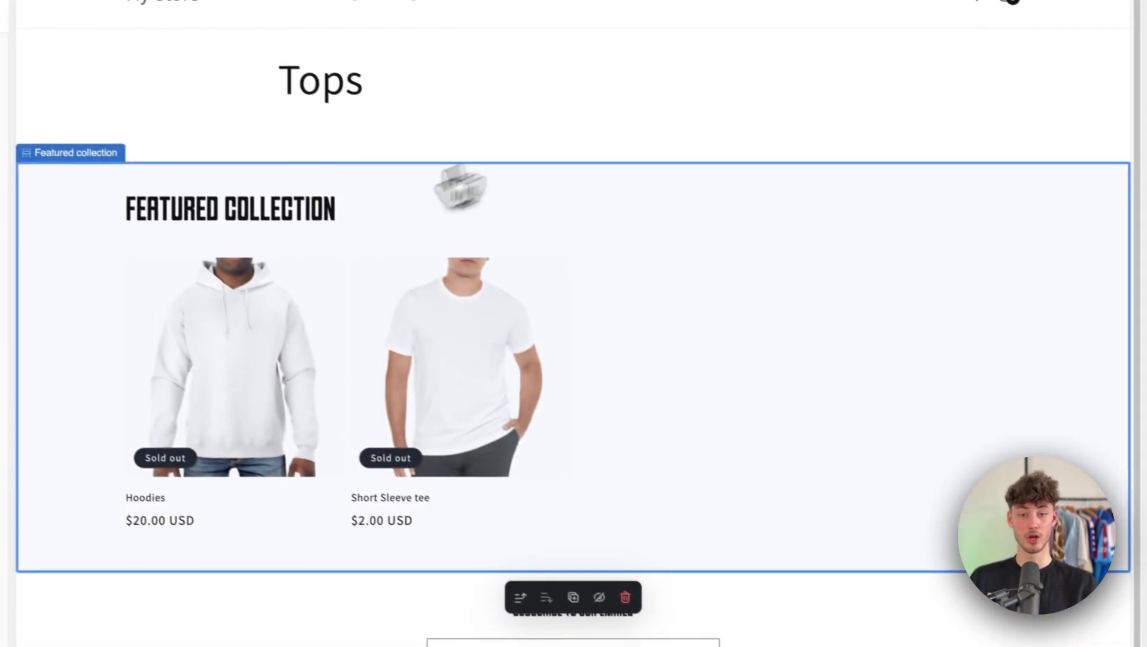
left_click(1130, 46)
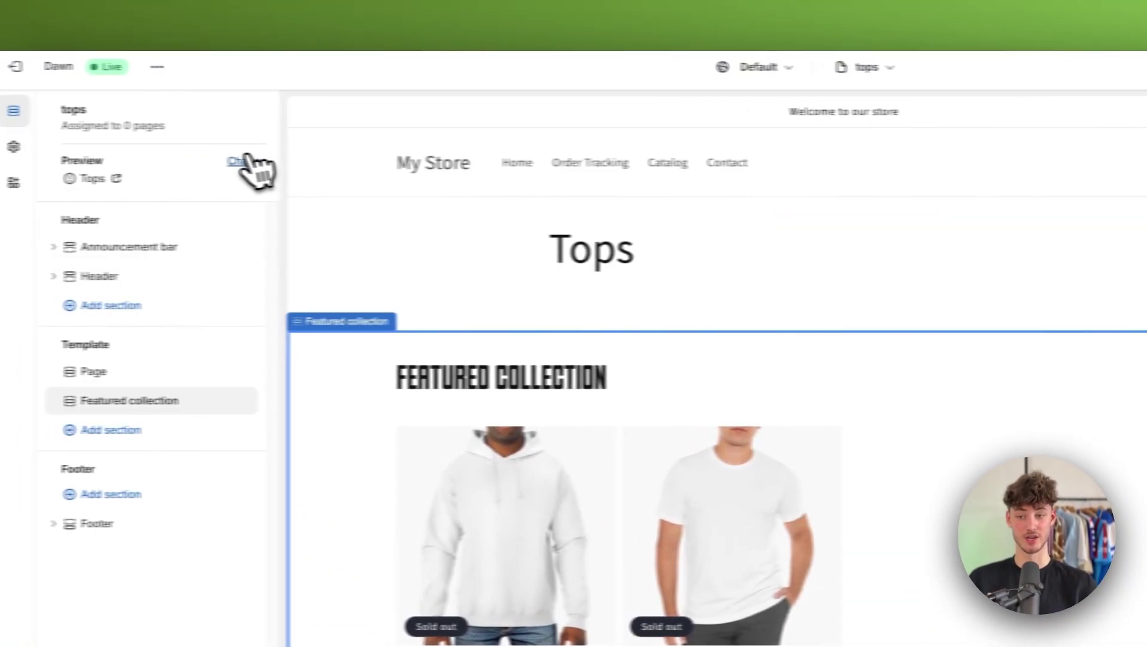
- Leave the theme editor and open the Main menu in the online store's navigation settings
left_click(73, 67)
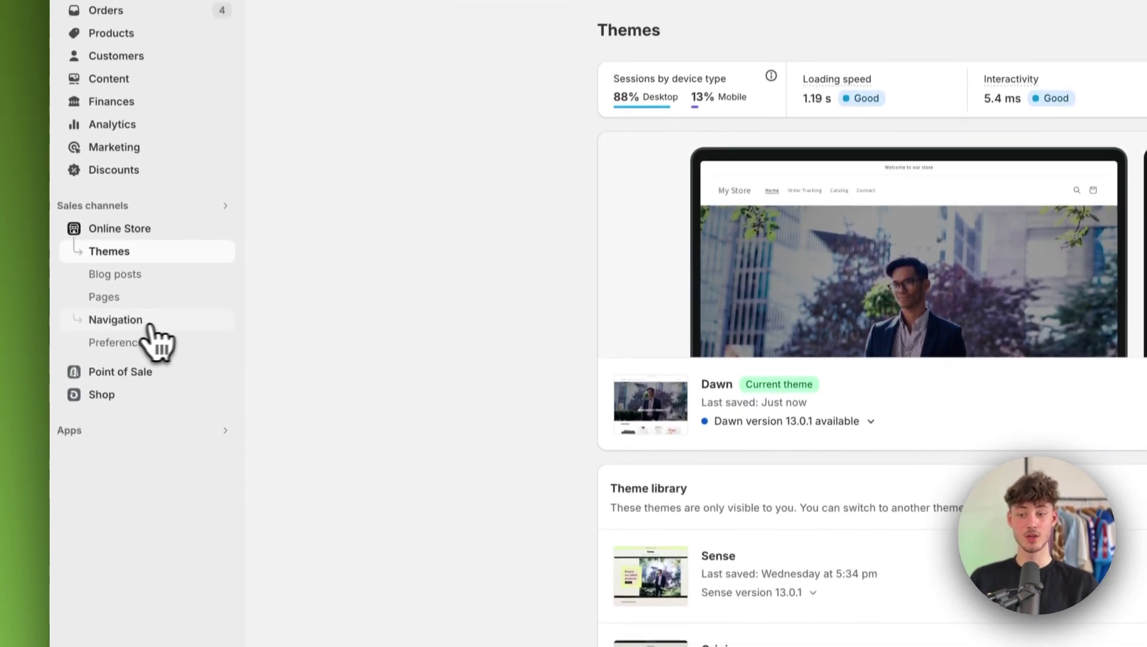
left_click(144, 316)
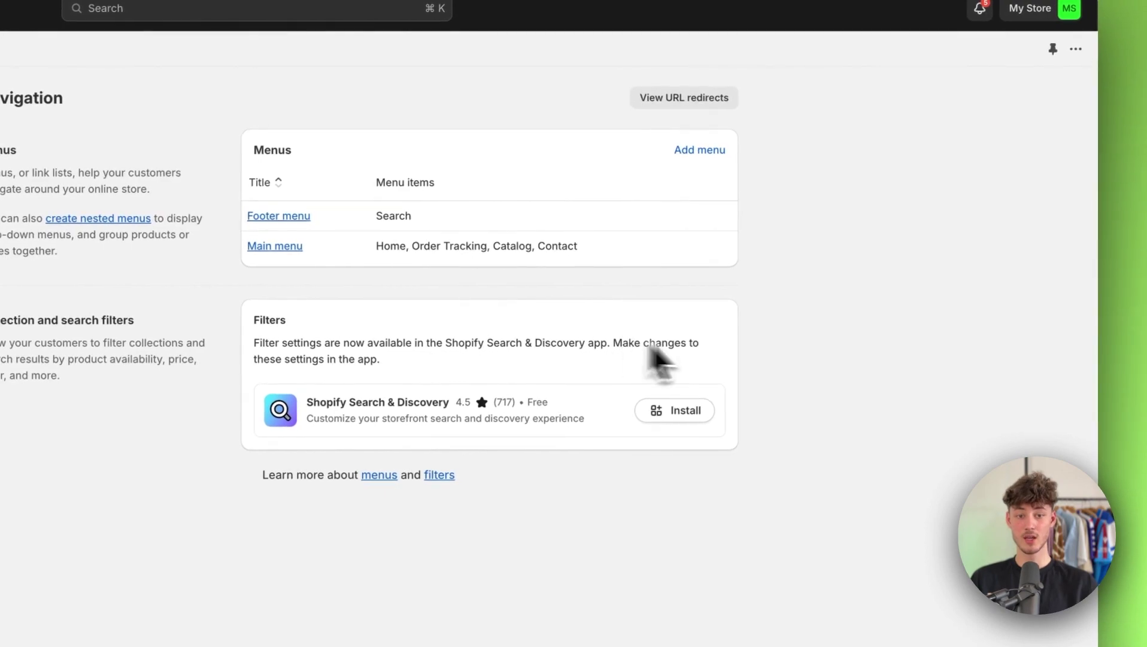
left_click(524, 221)
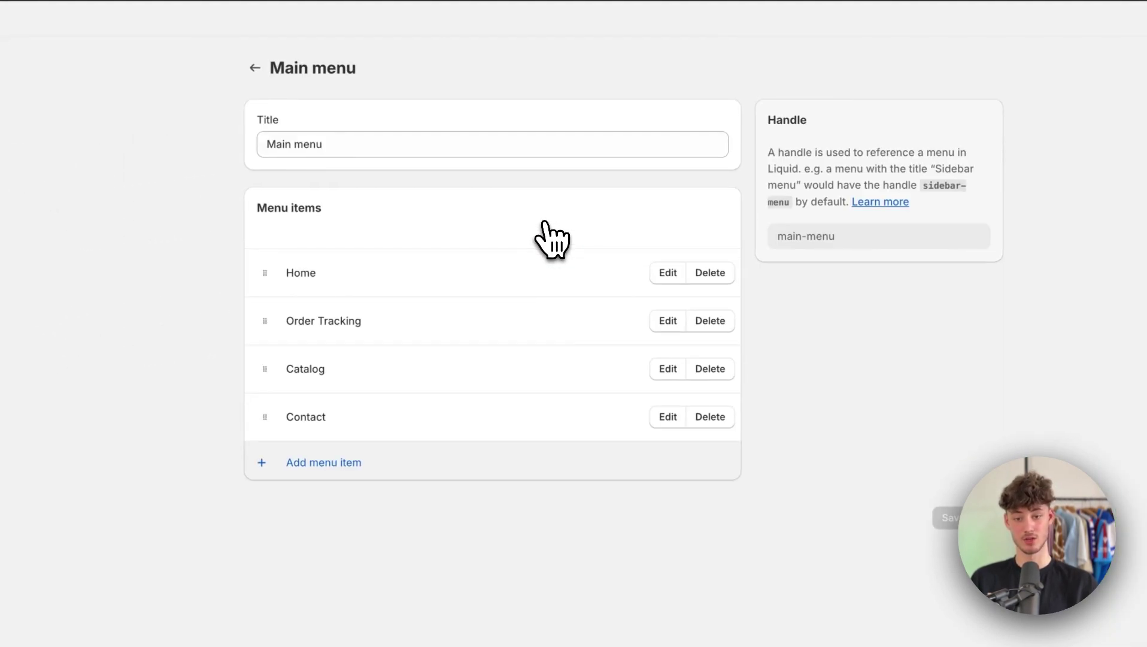
- Add an item named Product Categories to the Main menu, linked to All collections
left_click(369, 329)
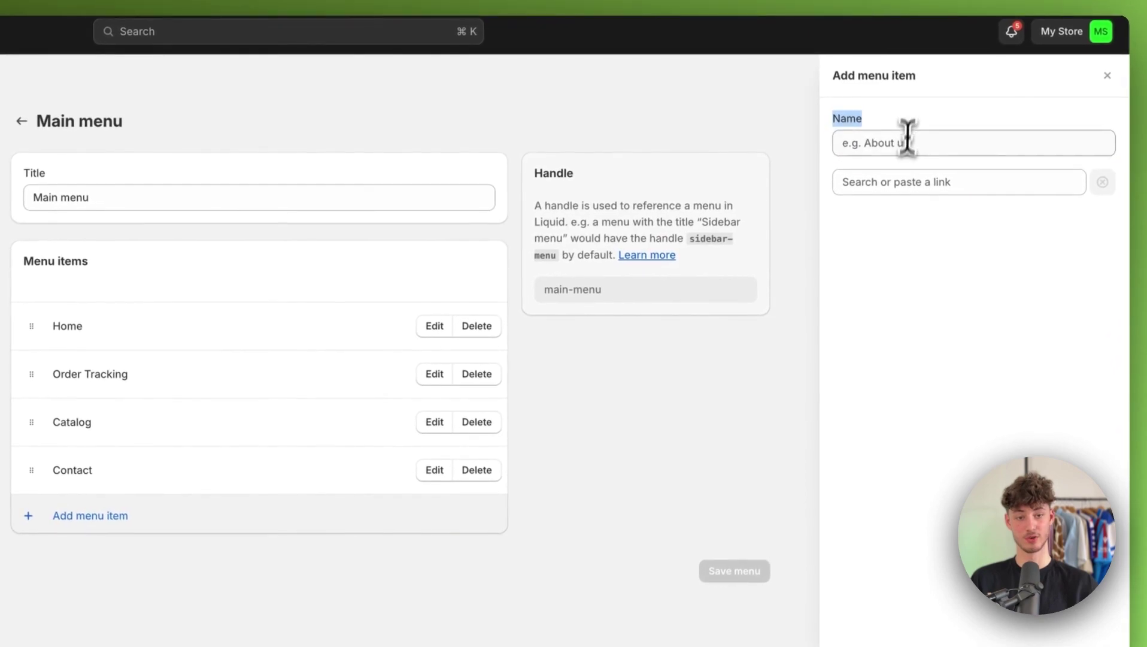
left_click(907, 142)
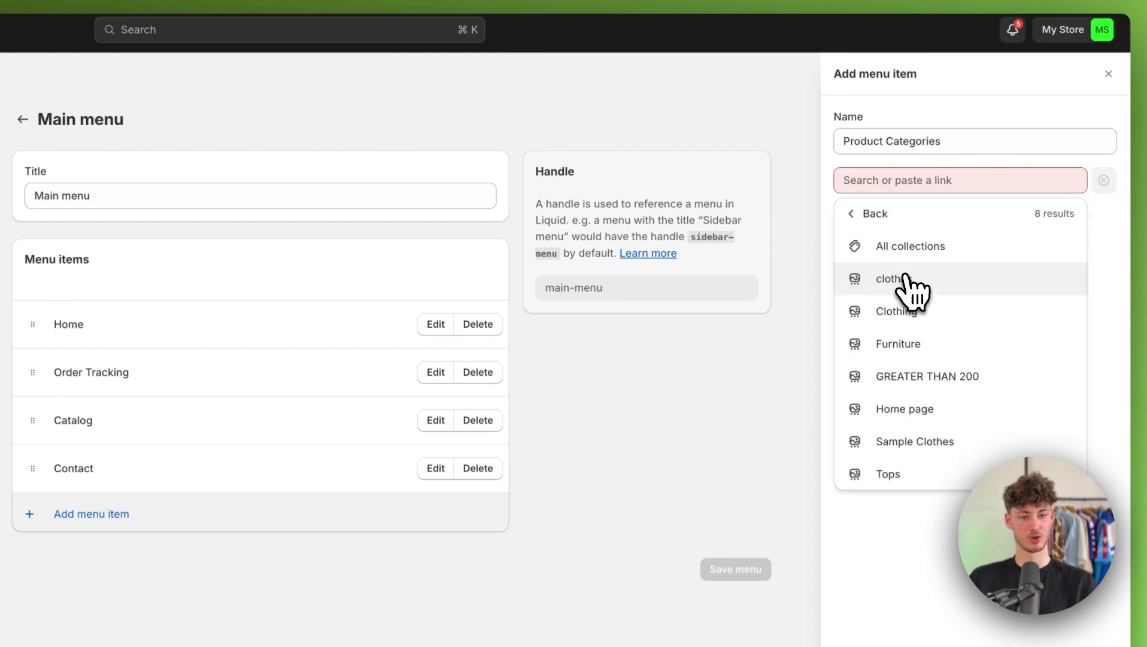
left_click(910, 246)
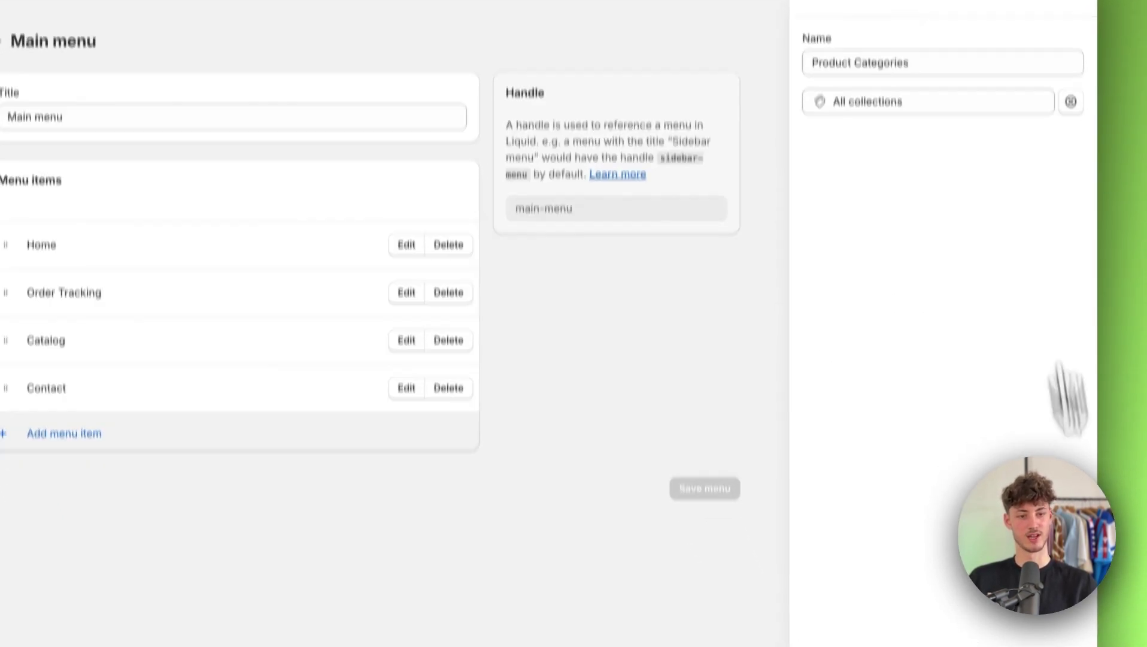
left_click(1066, 620)
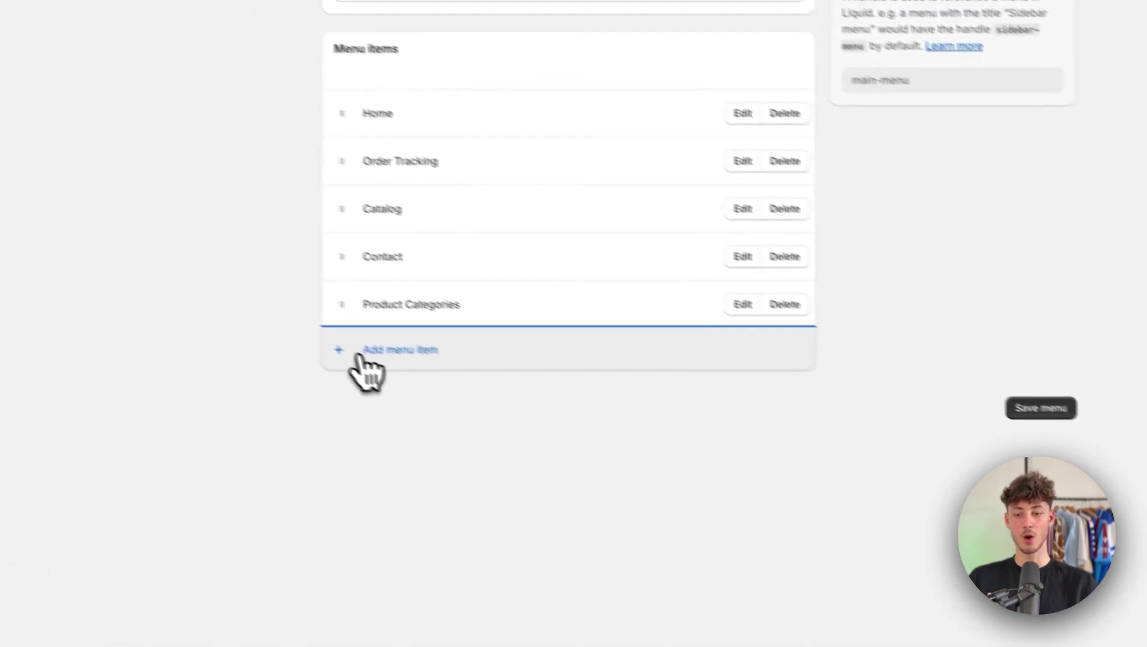
- Add a Clothing menu item linked to the Clothing page, and nest it under Product Categories
left_click(440, 374)
left_click(886, 180)
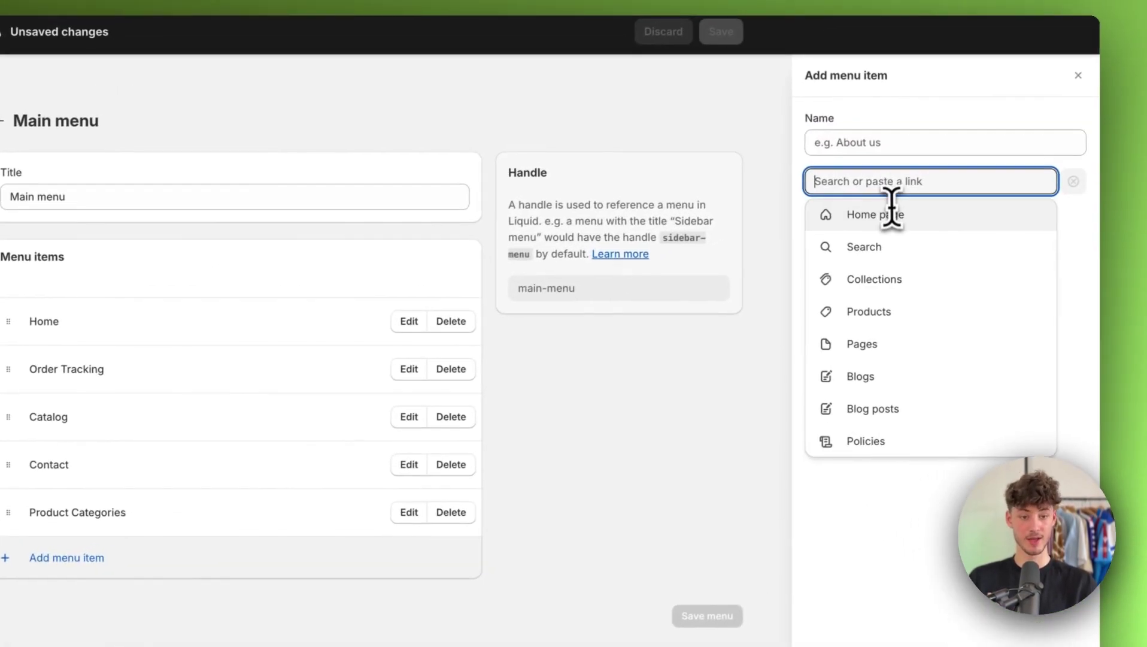
left_click(884, 350)
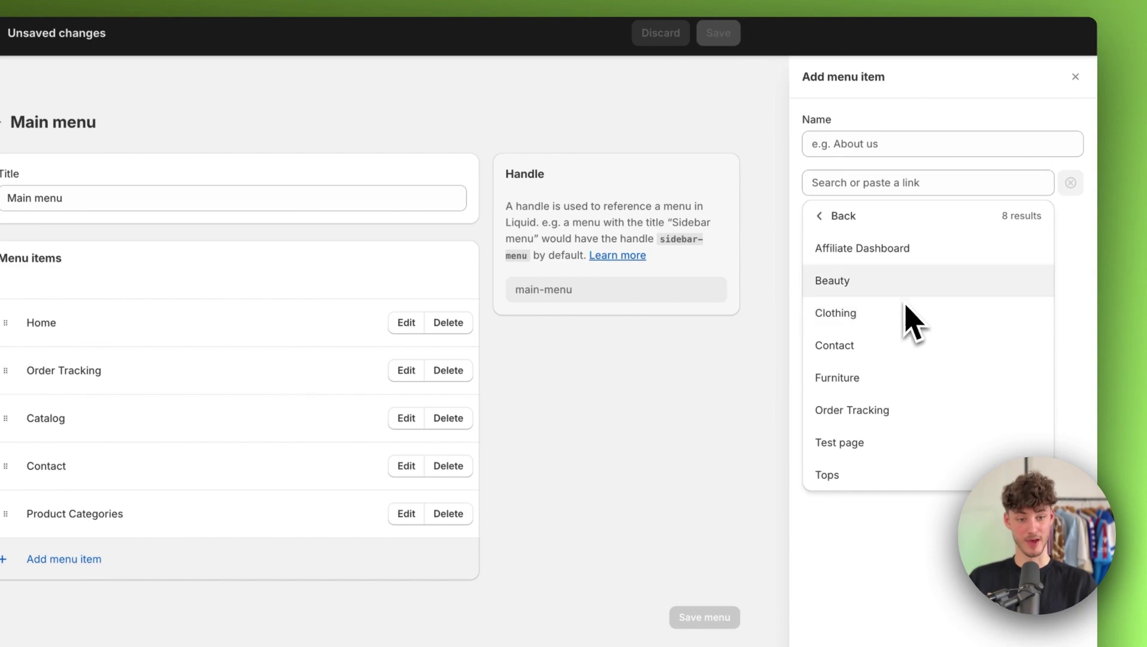
left_click(871, 326)
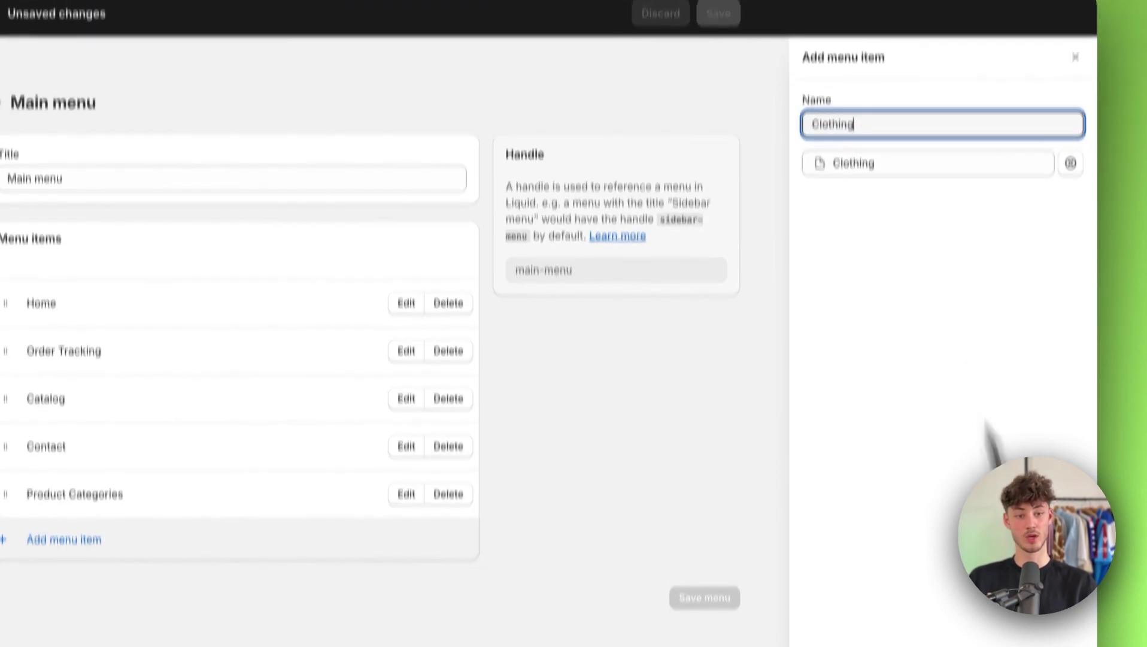
left_click_drag(856, 144, 801, 142)
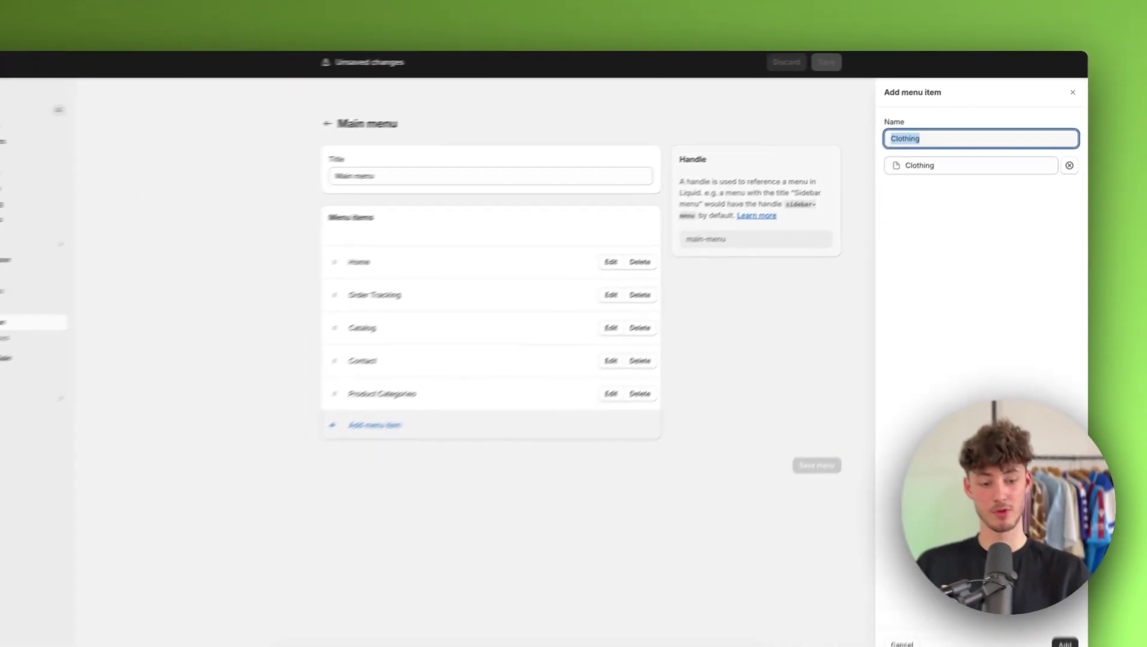
key("Return")
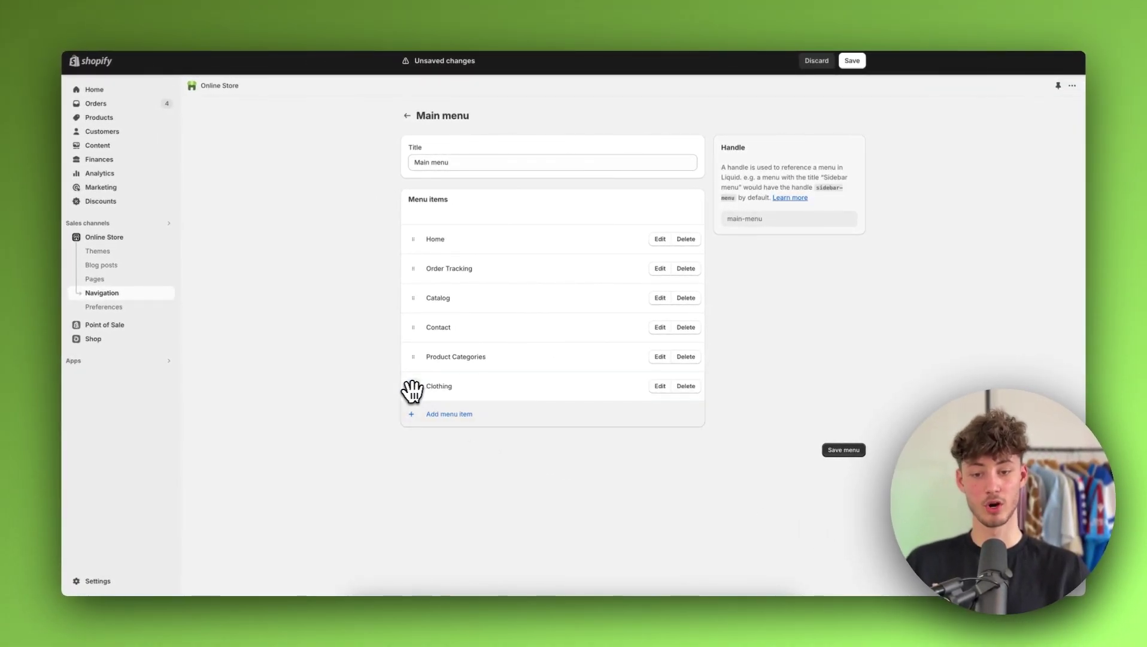
left_click_drag(405, 388, 403, 400)
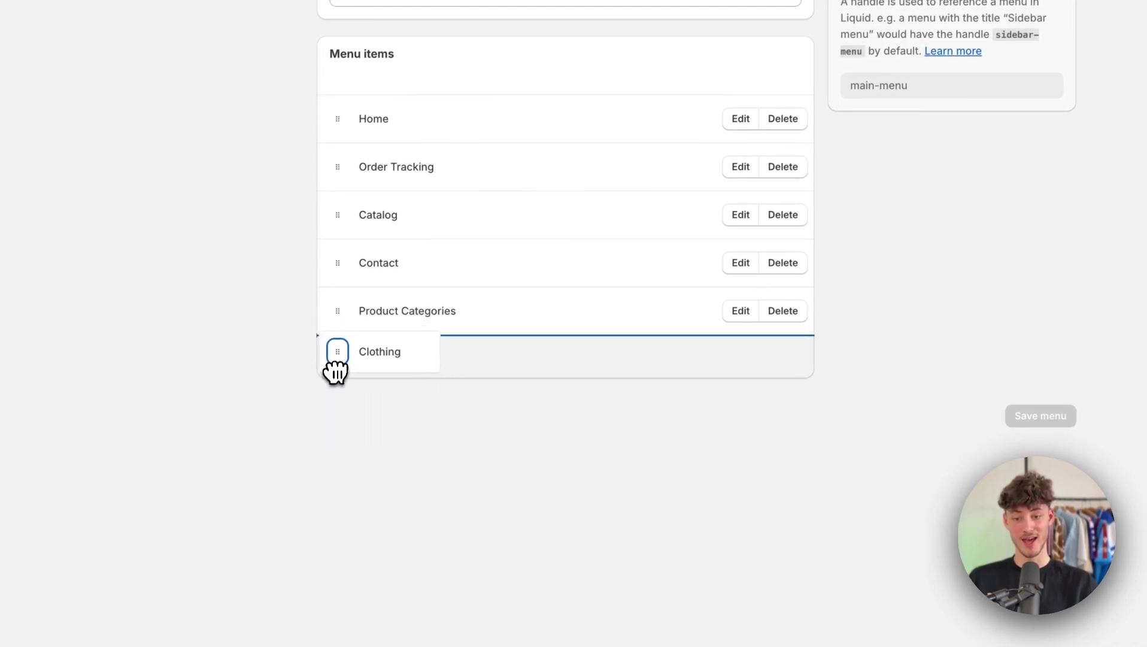
left_click_drag(382, 372, 368, 358)
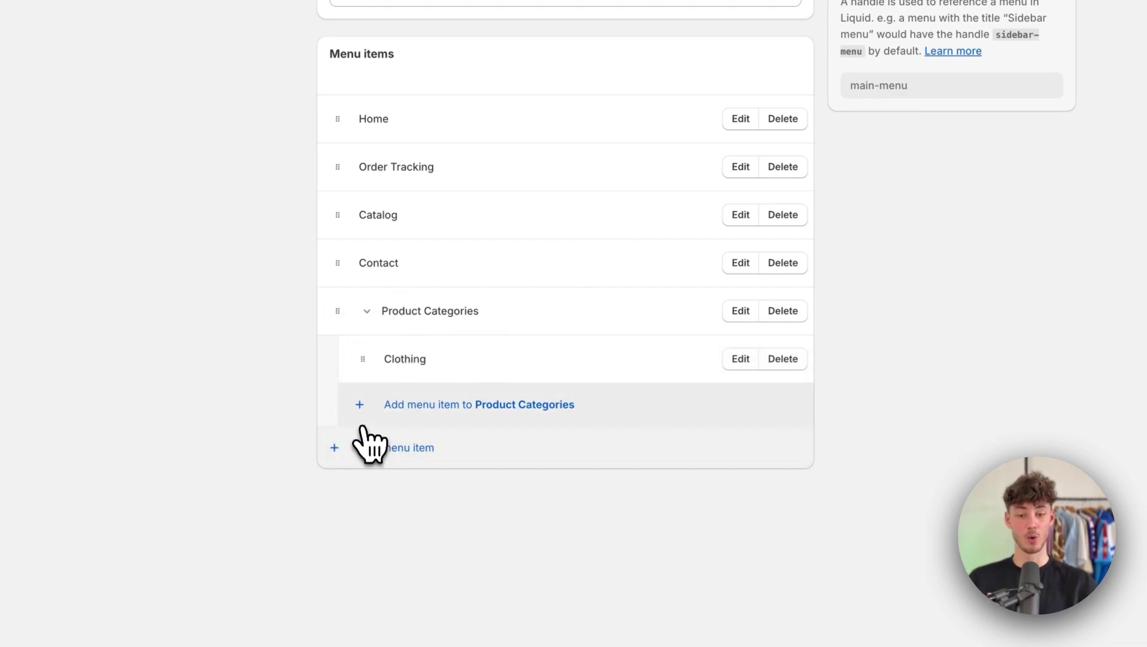
- Add a Furniture menu item under Product Categories, linked to the Furniture page
left_click(384, 422)
left_click(1045, 146)
left_click(907, 333)
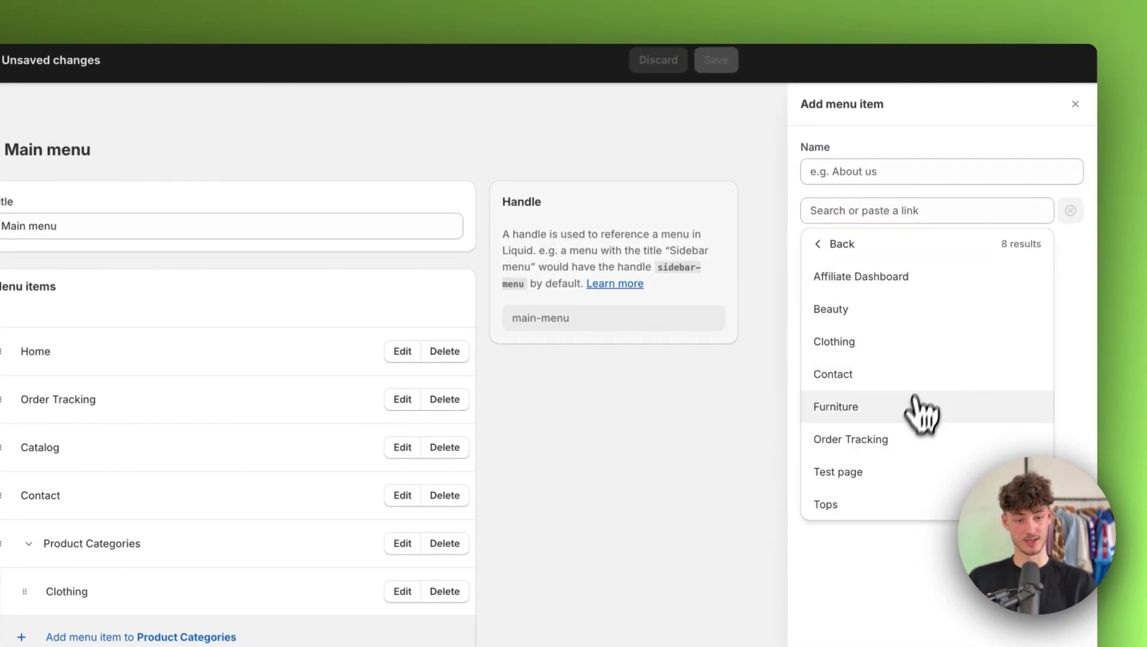
left_click(915, 399)
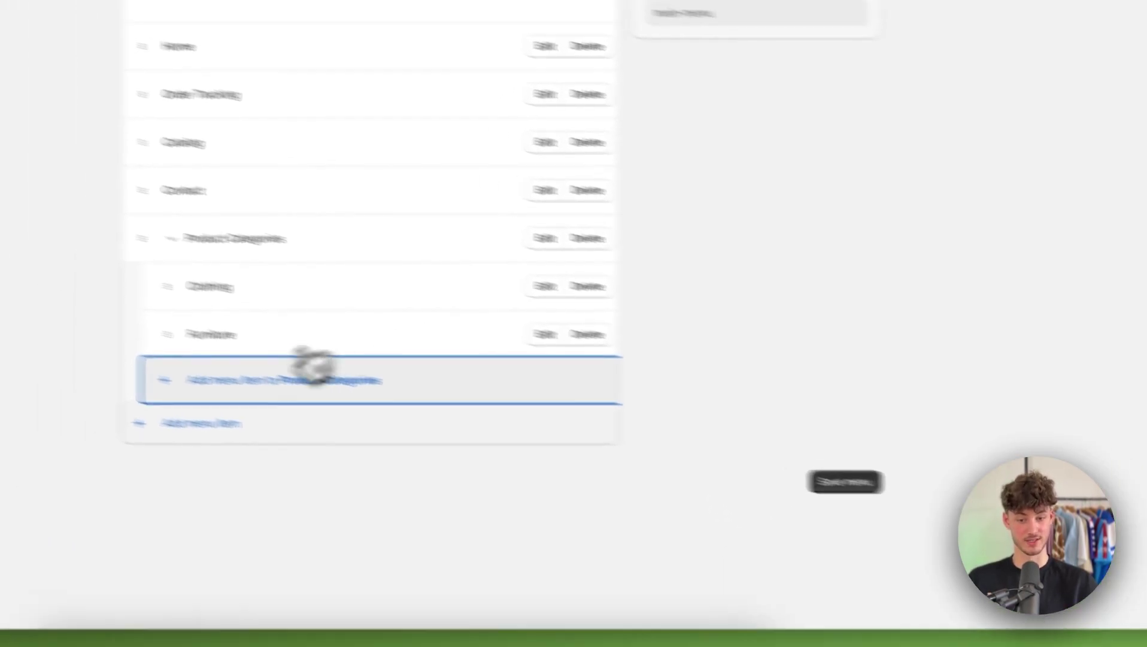
double_click(361, 366)
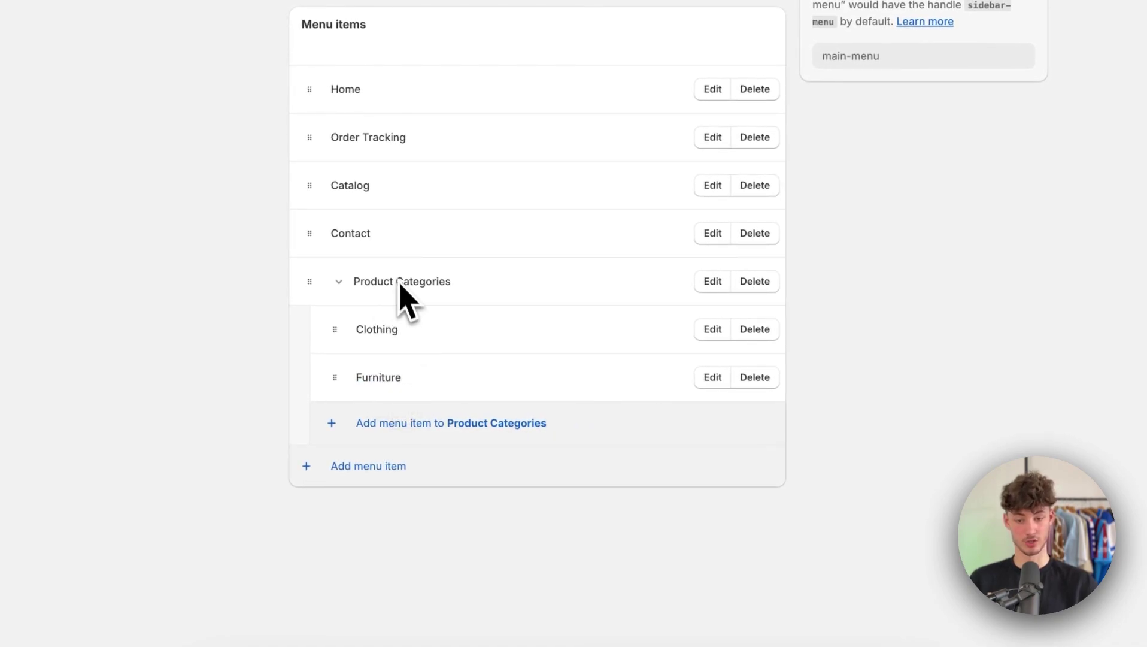
- Add a Tops menu item under Product Categories, linked to the Tops page
left_click(366, 426)
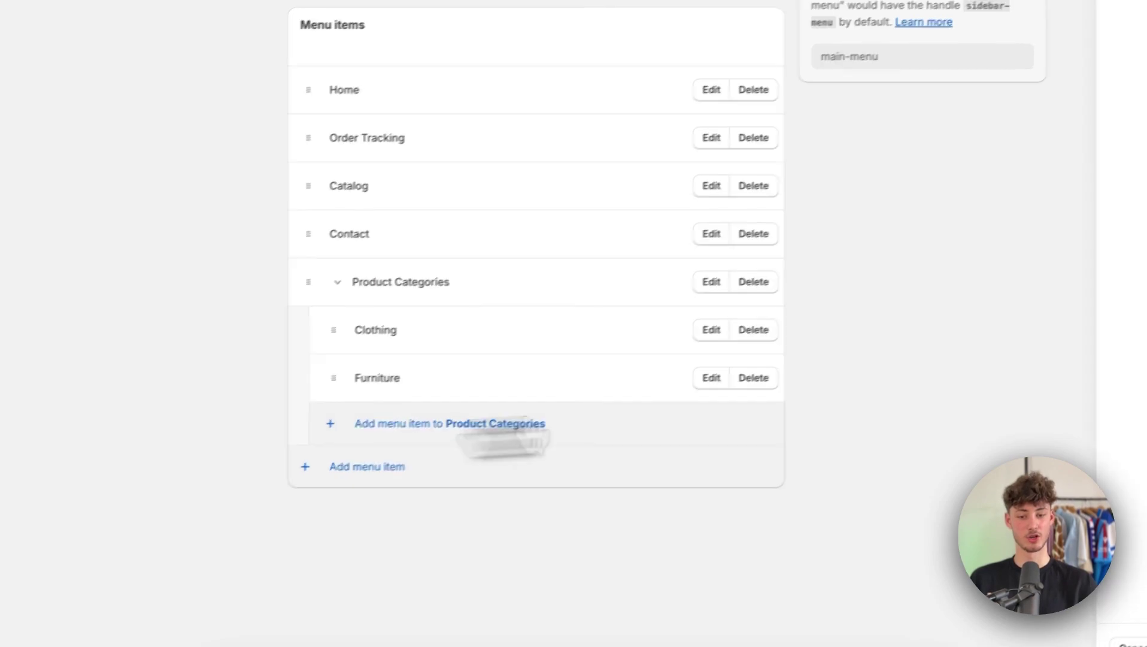
left_click(890, 165)
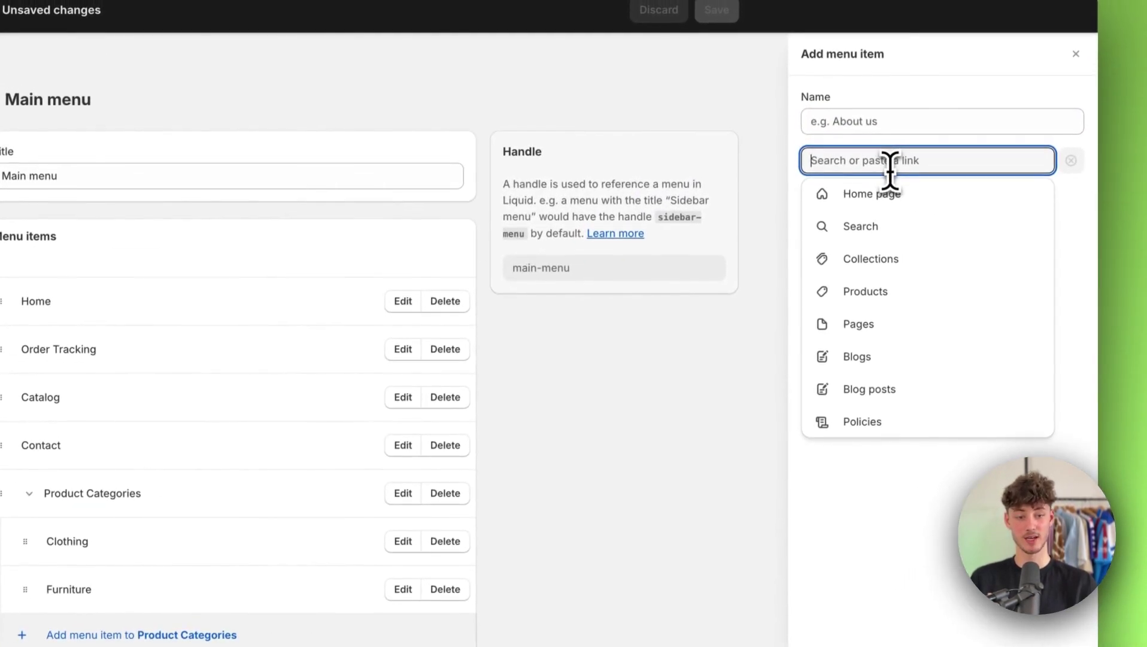
left_click(877, 259)
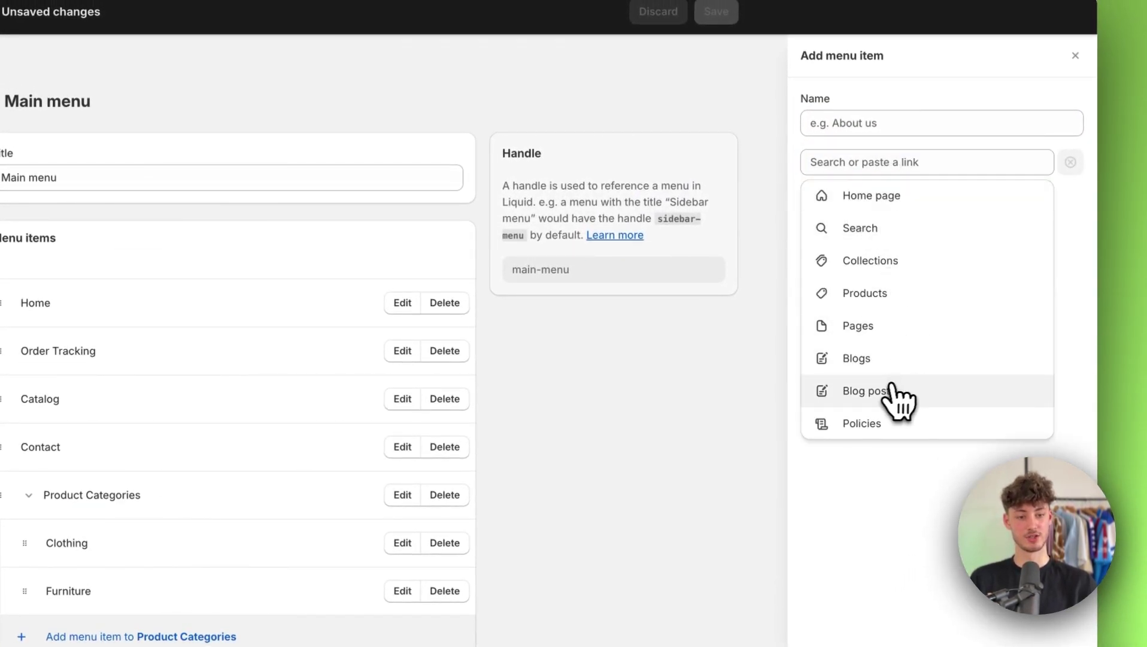
left_click(873, 331)
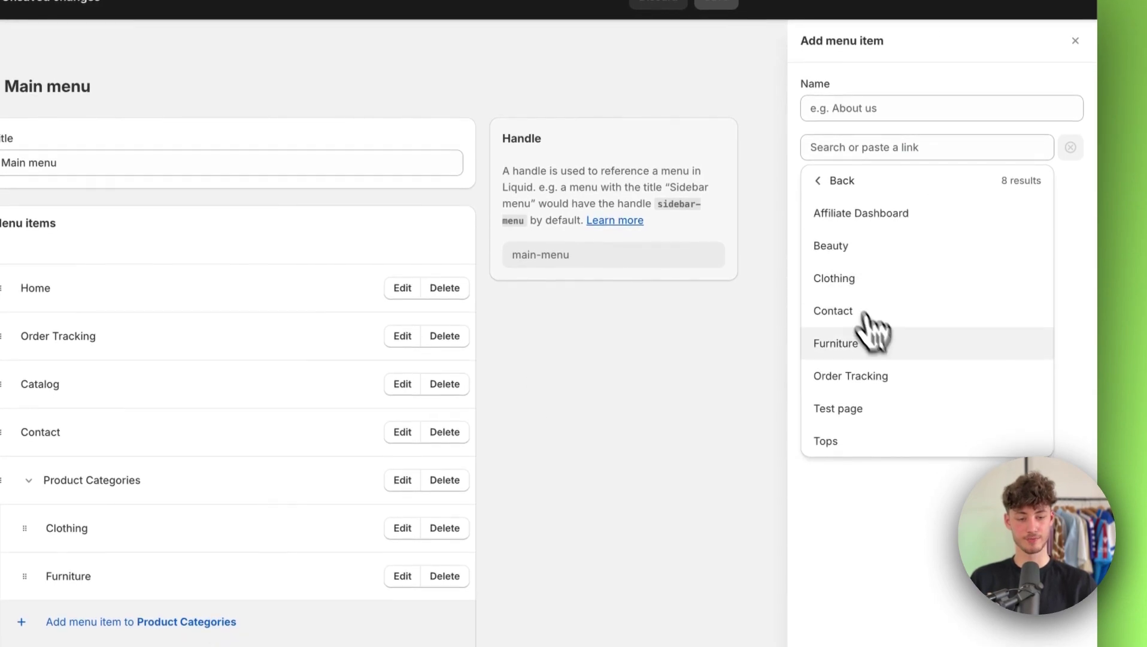
left_click(887, 440)
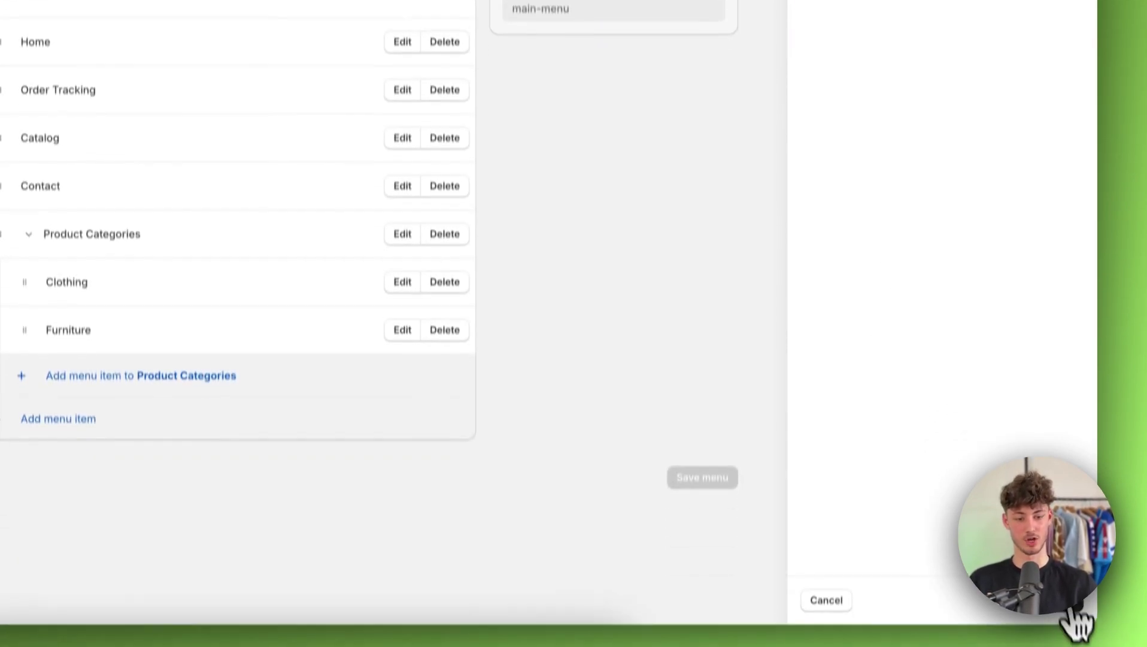
left_click(1073, 606)
- Nest the Tops item under Clothing within Product Categories and save the Main menu
left_click_drag(26, 352, 32, 341)
left_click_drag(336, 373, 331, 331)
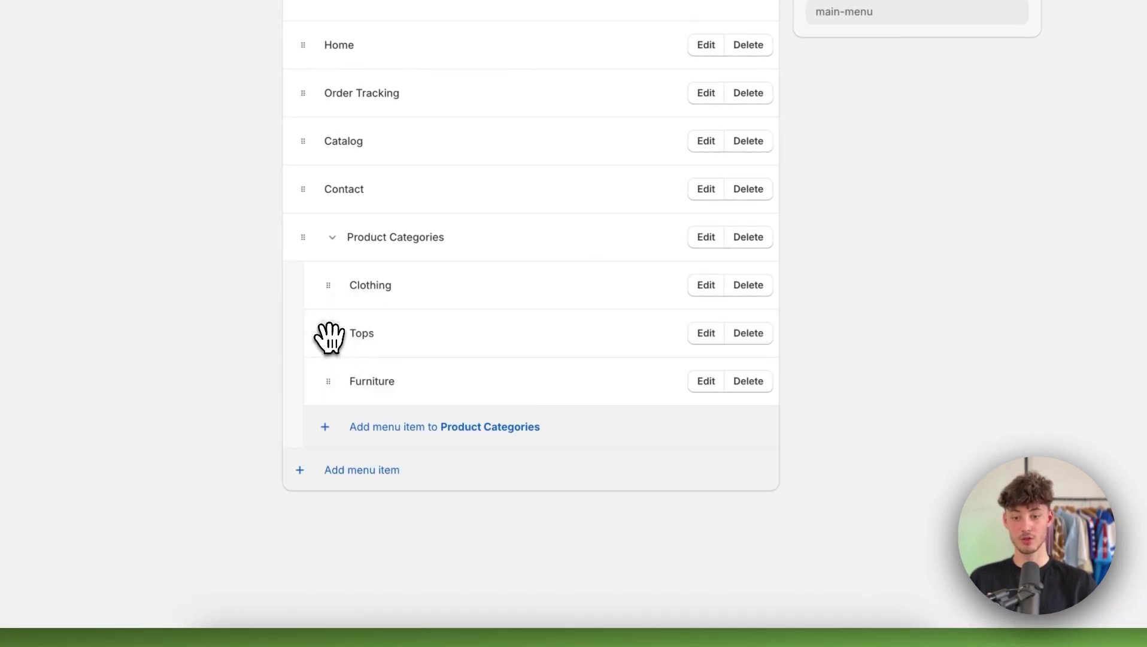
left_click_drag(329, 337, 328, 331)
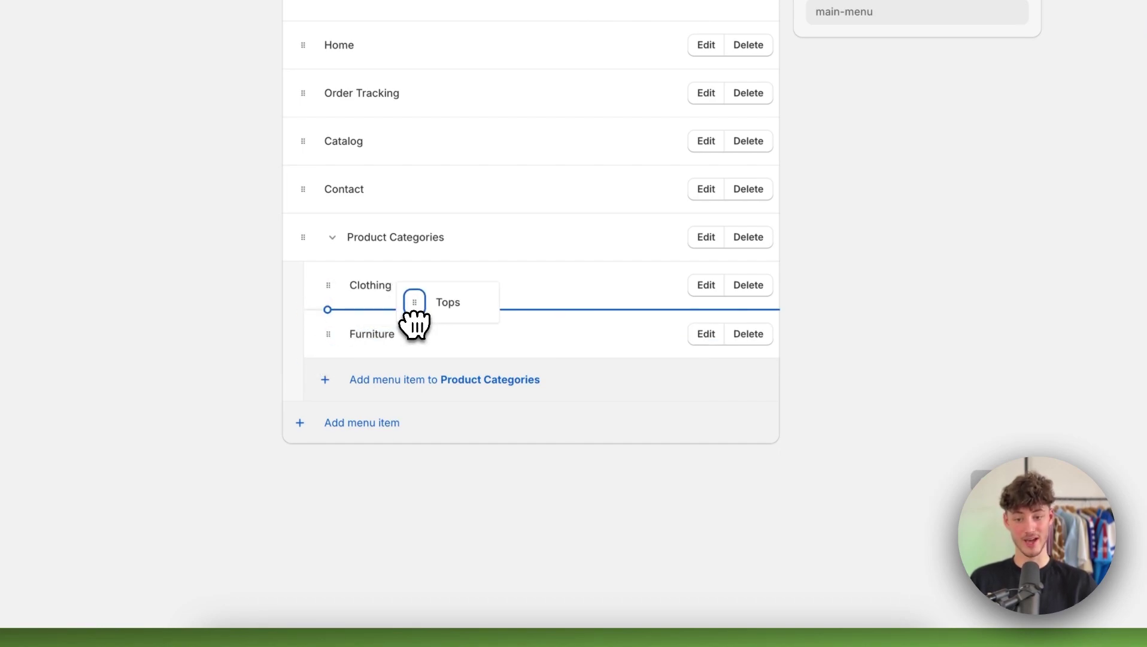
left_click_drag(415, 324, 341, 313)
left_click(808, 2)
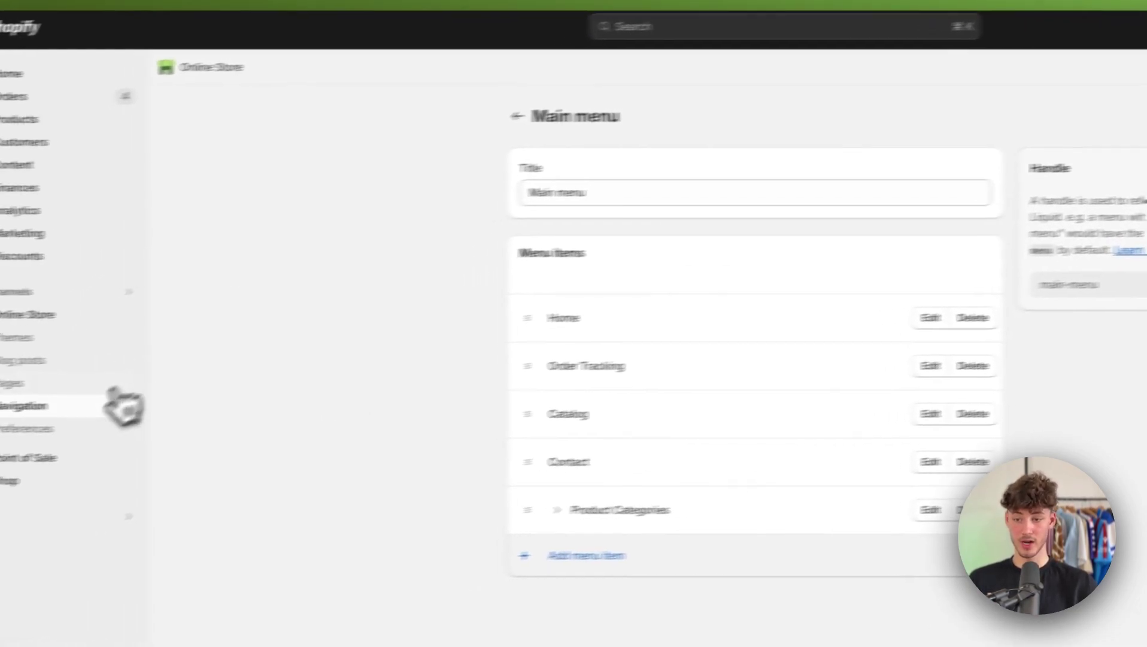
- View the online store, expand Clothing under Product Categories in the header, and open the Tops page
left_click(121, 313)
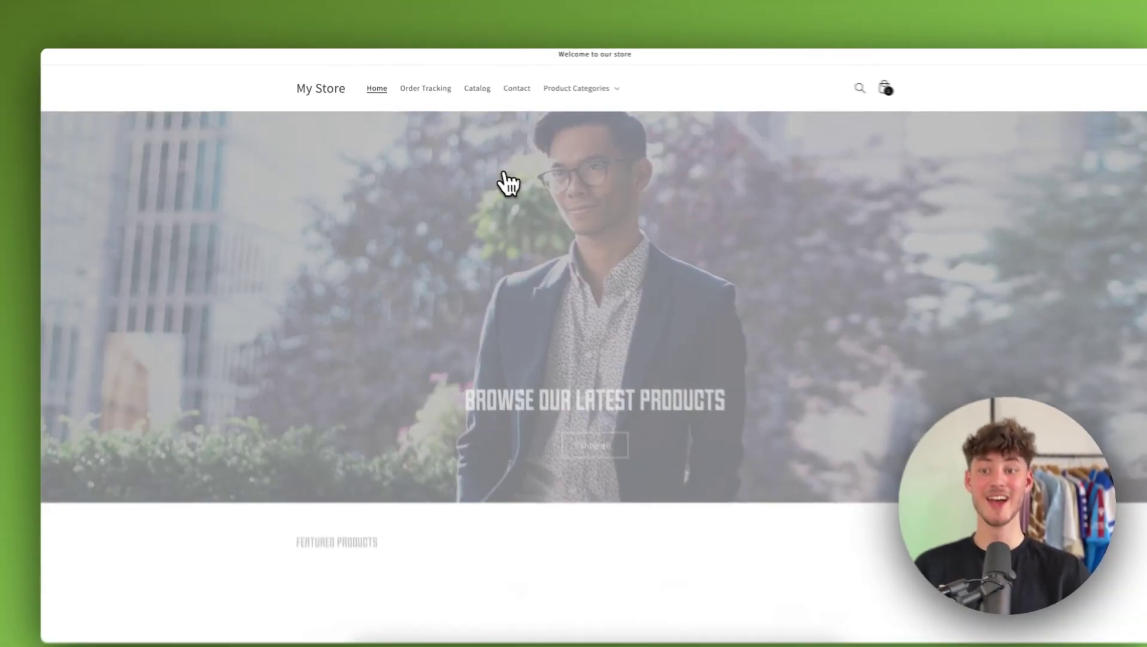
left_click(599, 91)
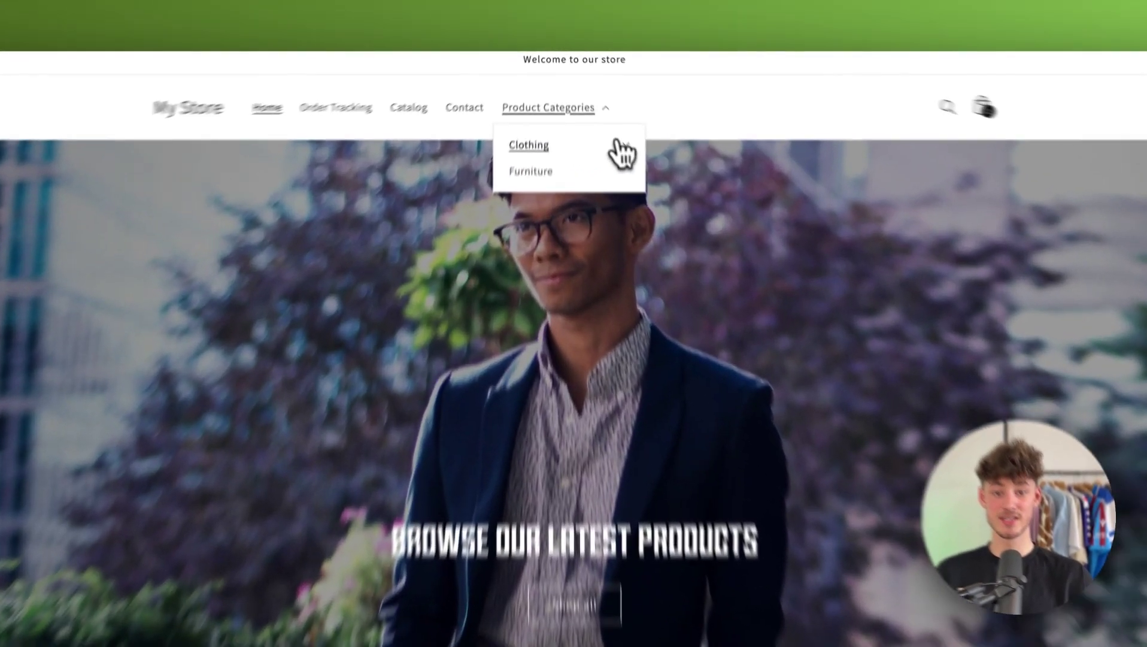
left_click(620, 146)
left_click(619, 147)
left_click(620, 147)
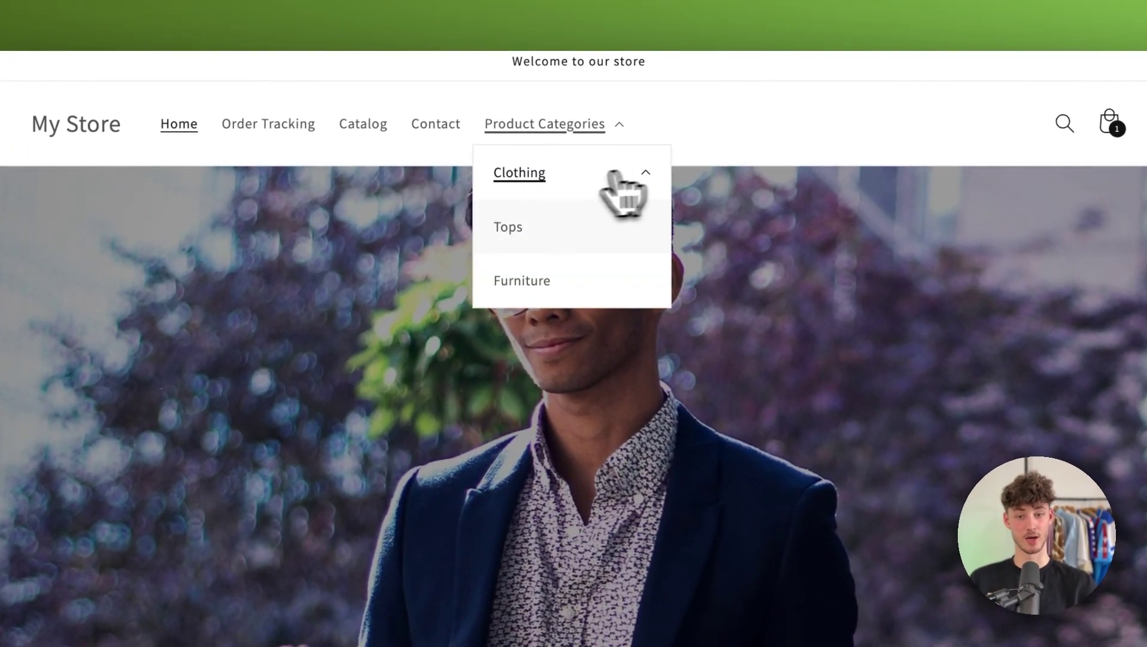
left_click(516, 174)
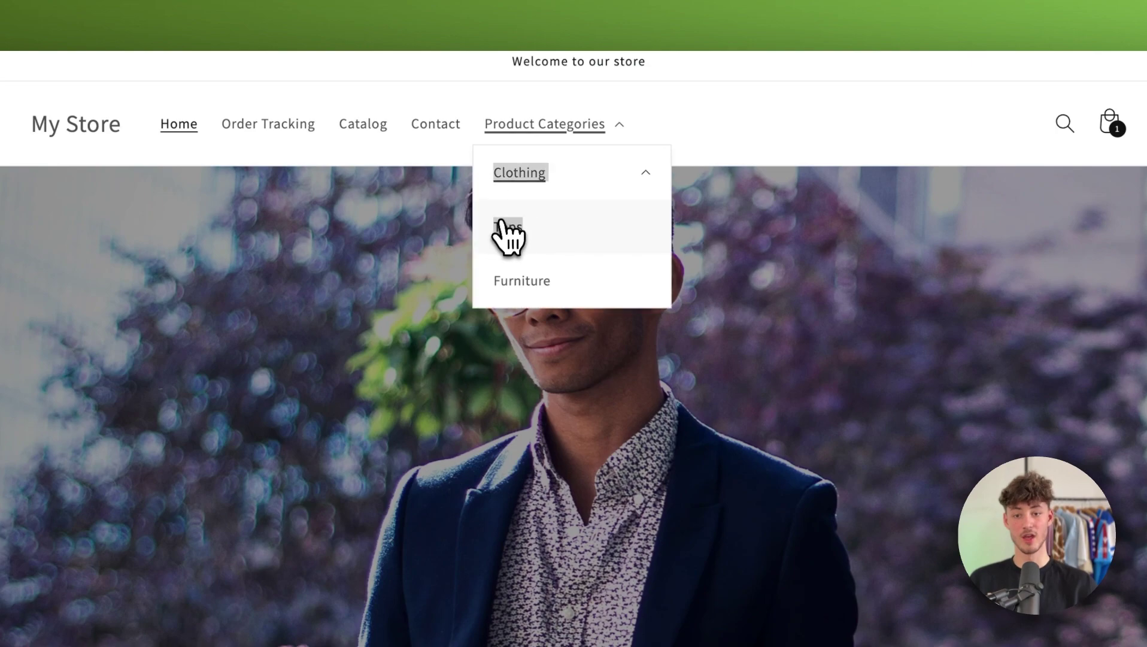
left_click(509, 226)
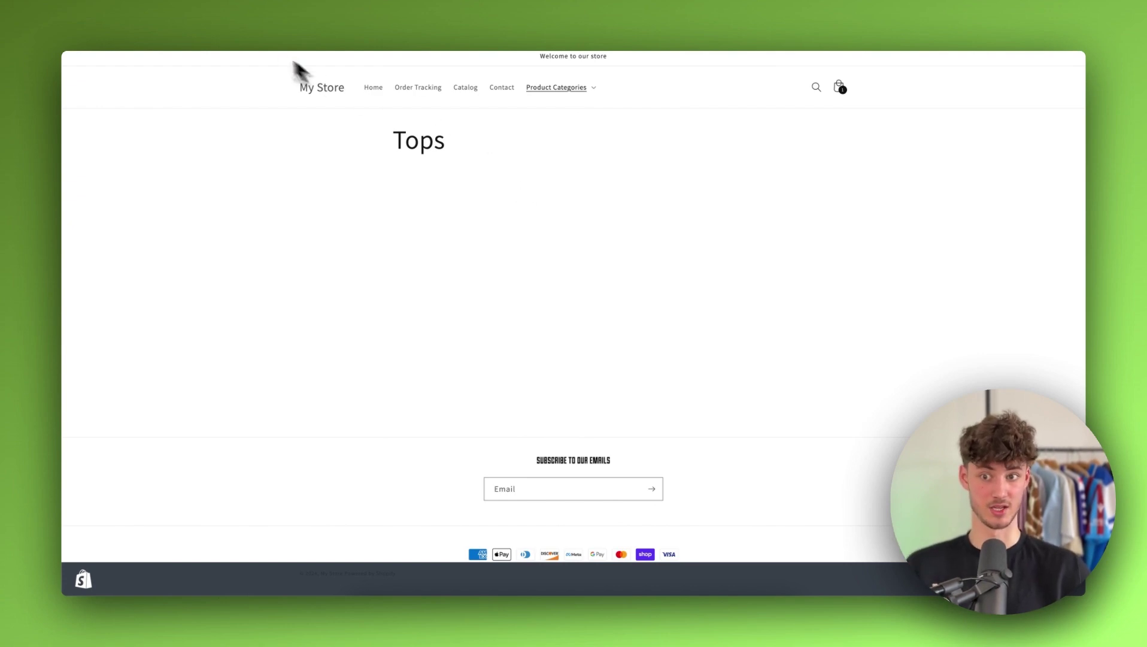
- Return to the Shopify admin, assign the tops theme template to the Tops page, and save it
key("ctrl+shift+Tab")
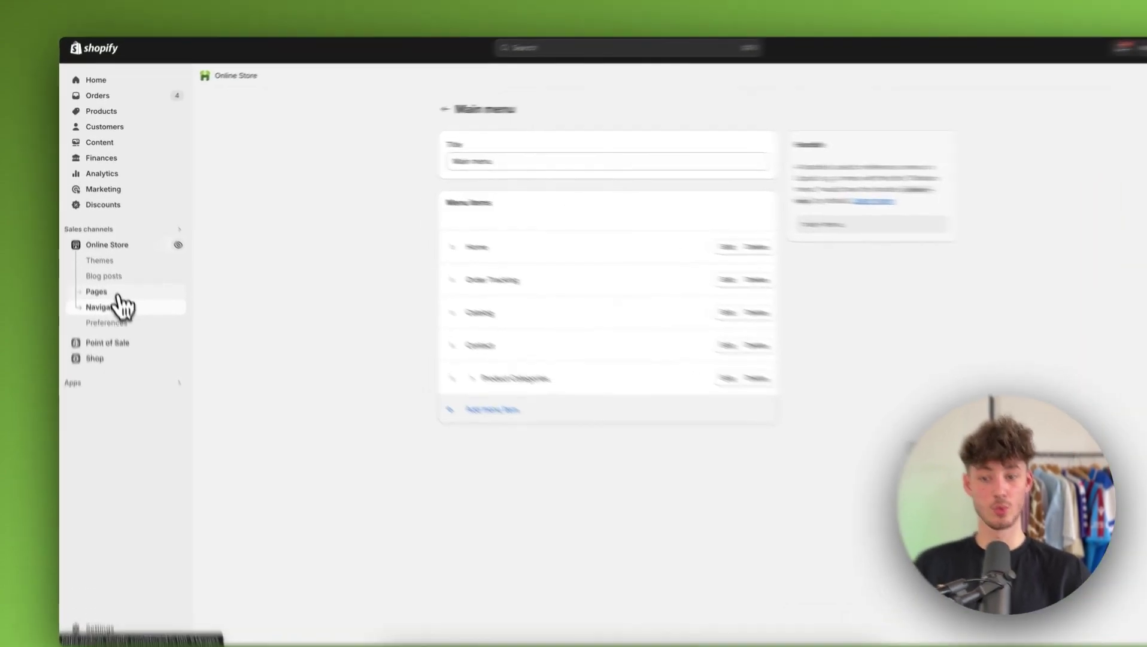
left_click(95, 279)
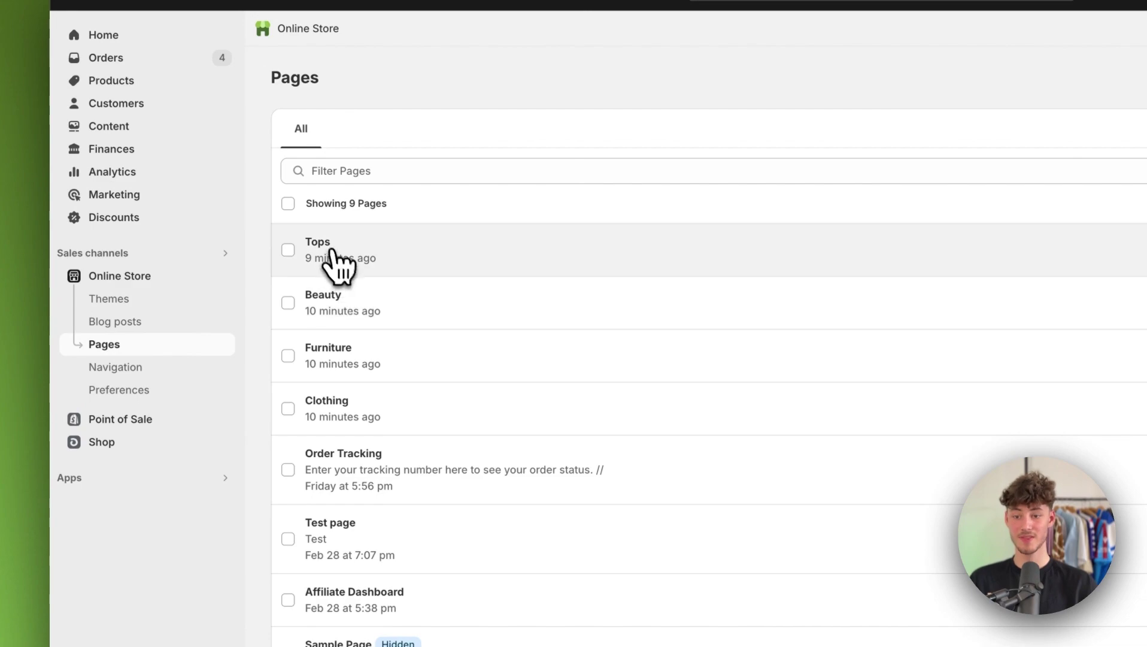
left_click(328, 251)
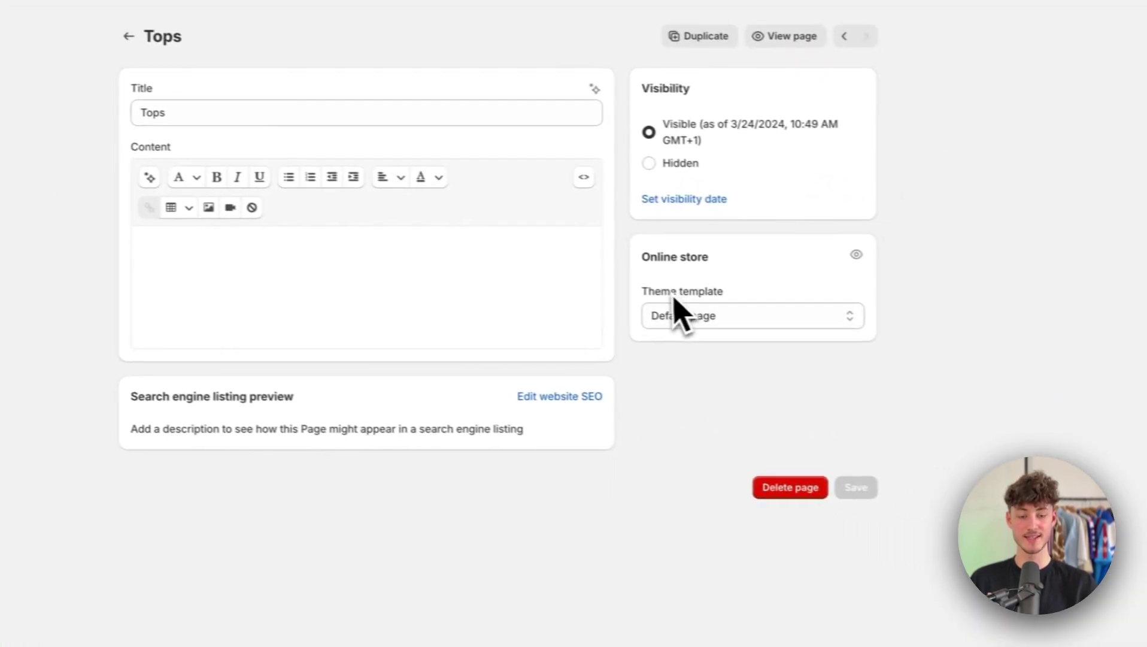
left_click_drag(641, 289, 622, 289)
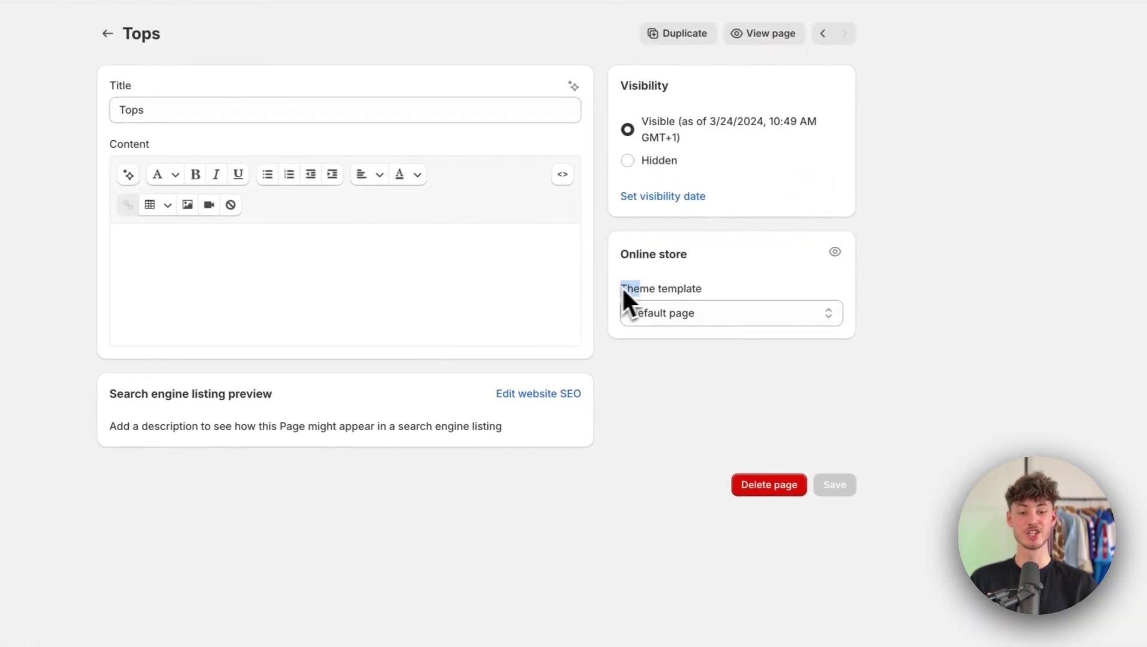
left_click(673, 317)
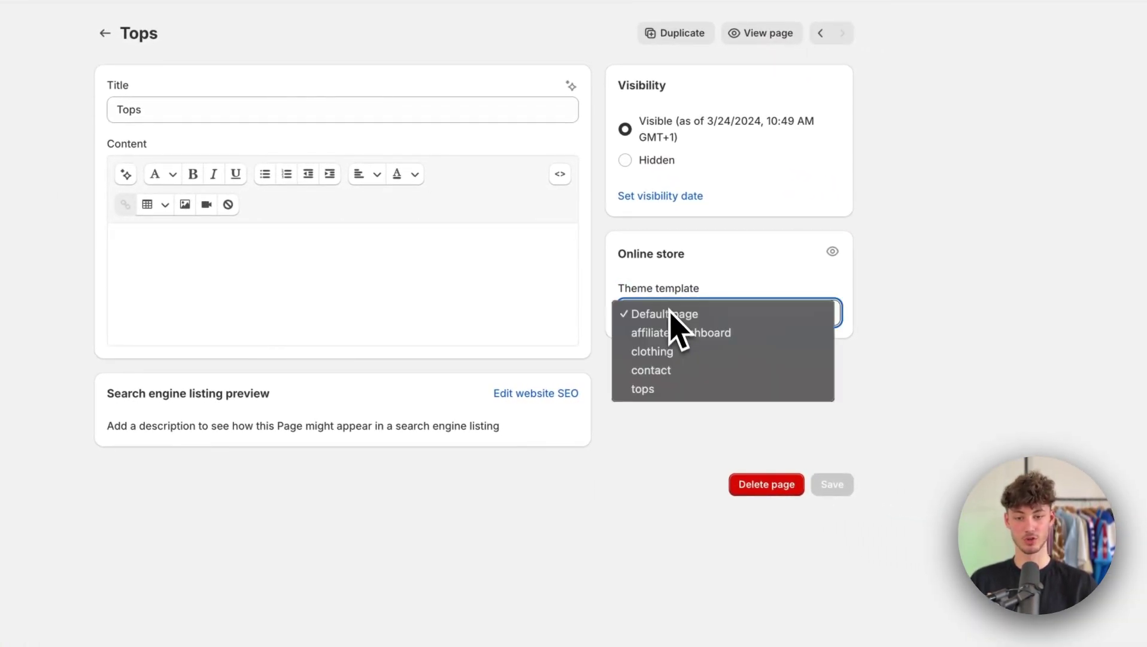
left_click(652, 392)
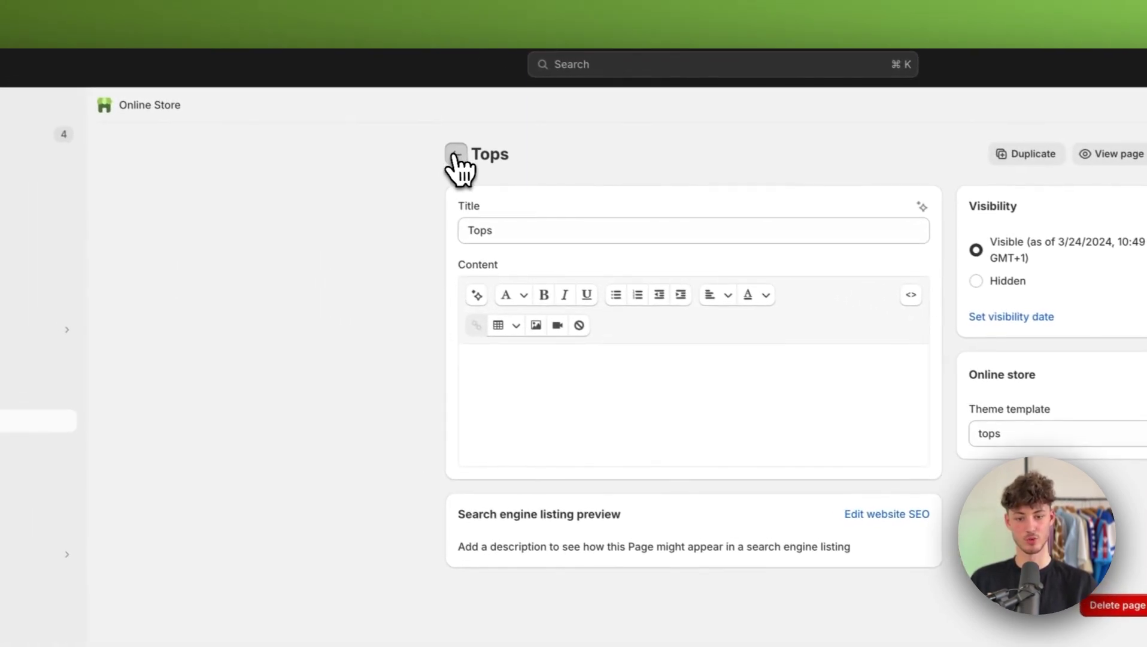
- Assign the clothing theme template to the Clothing page and save it
left_click(105, 33)
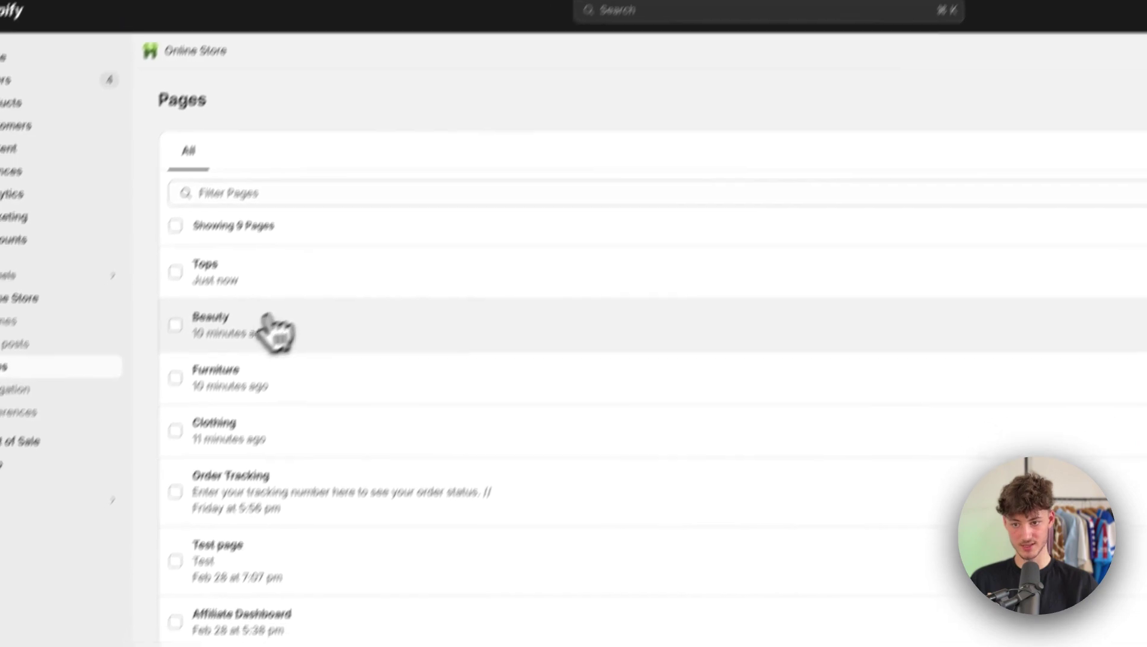
left_click(240, 431)
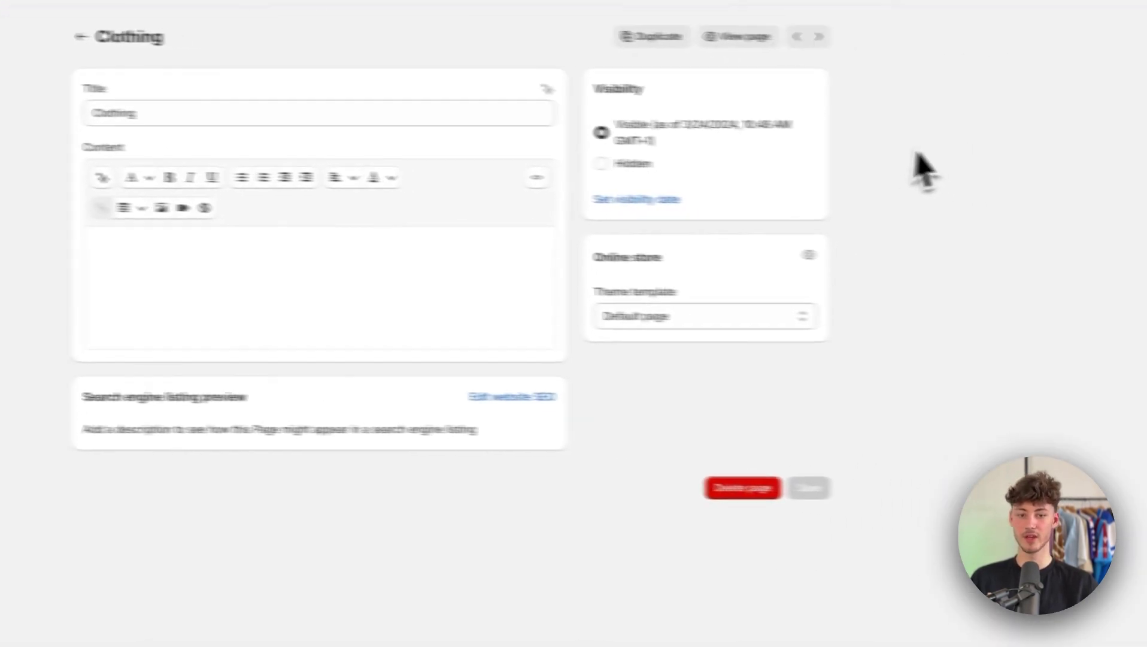
left_click(695, 317)
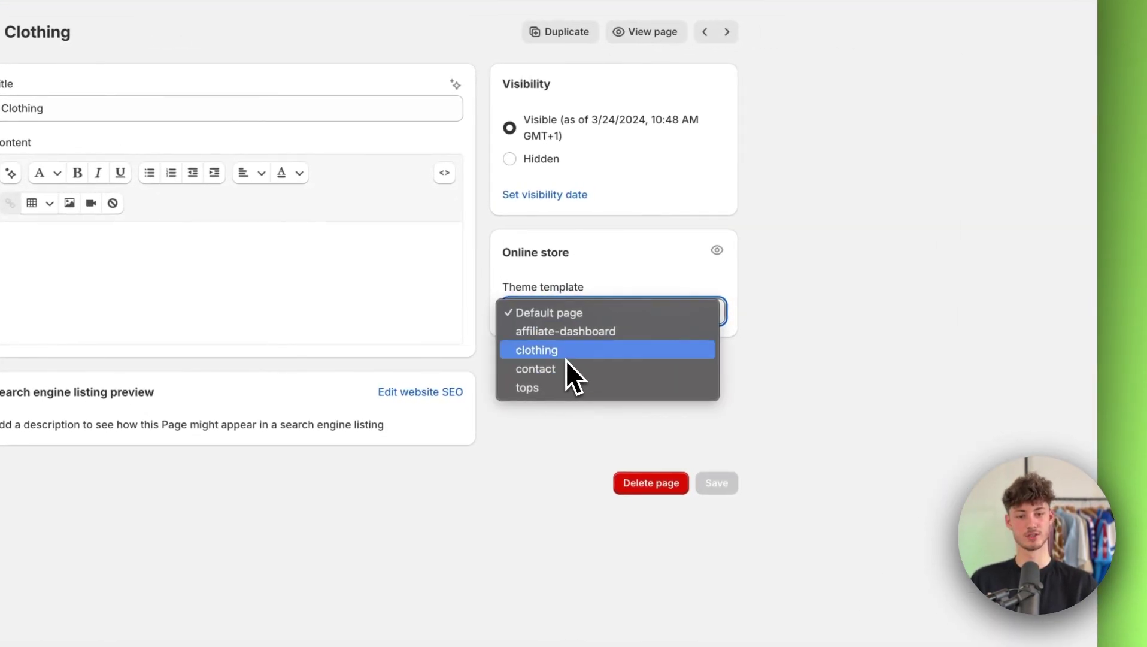
left_click(566, 358)
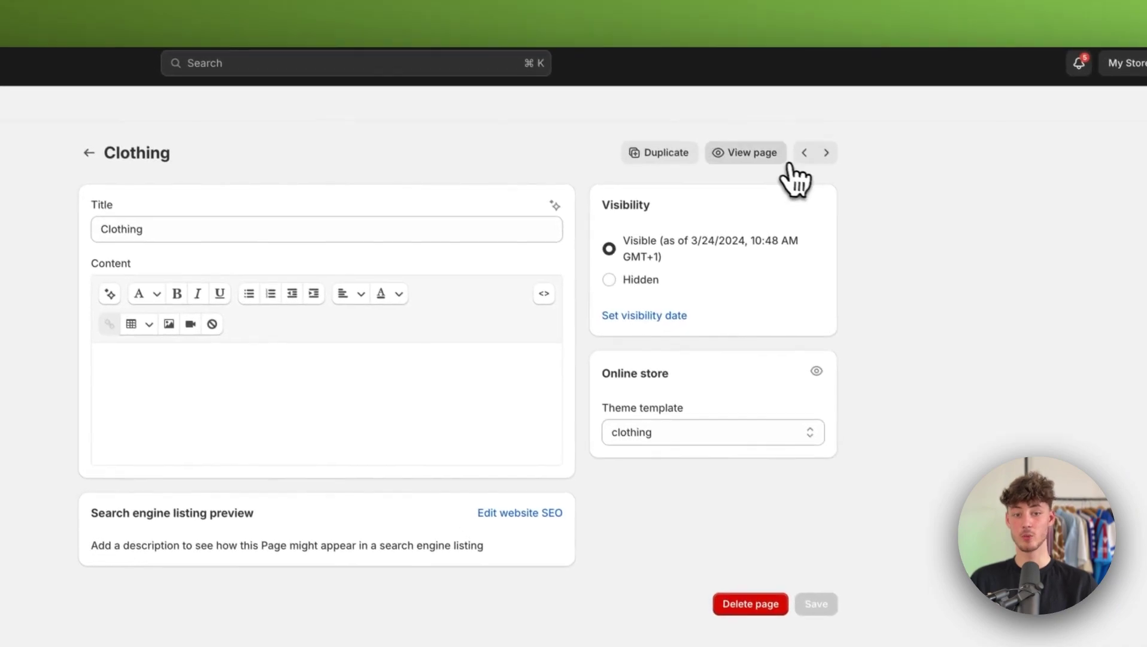
- View the Clothing page on the storefront, and from the home page open Tops through the nested Product Categories menu
left_click(652, 34)
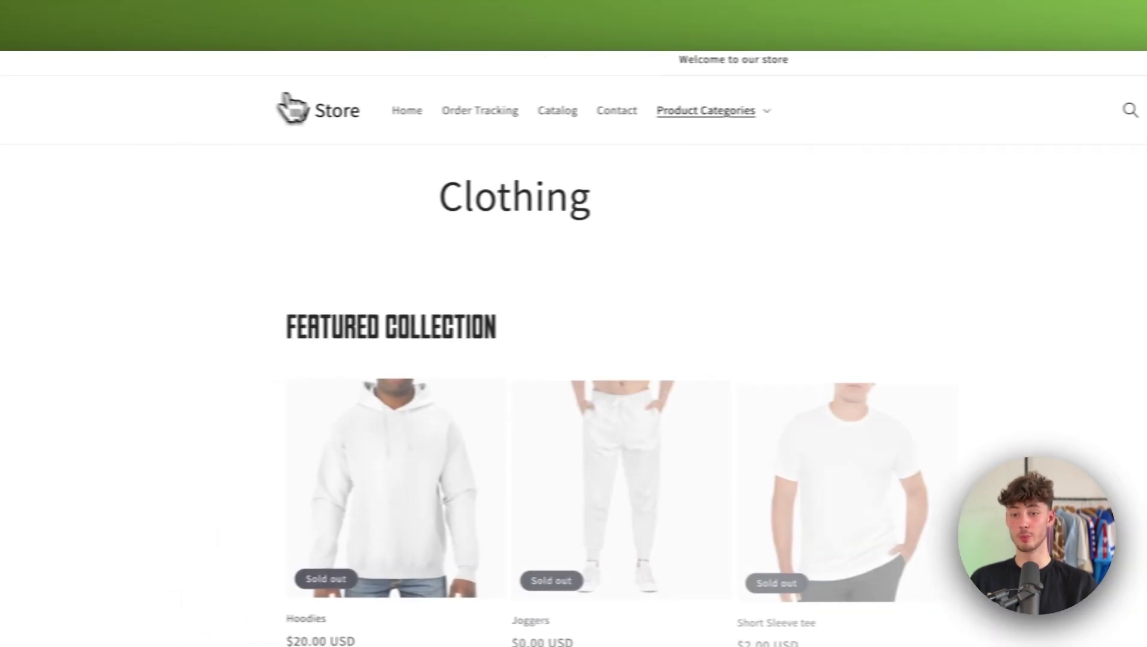
left_click(290, 106)
left_click(707, 112)
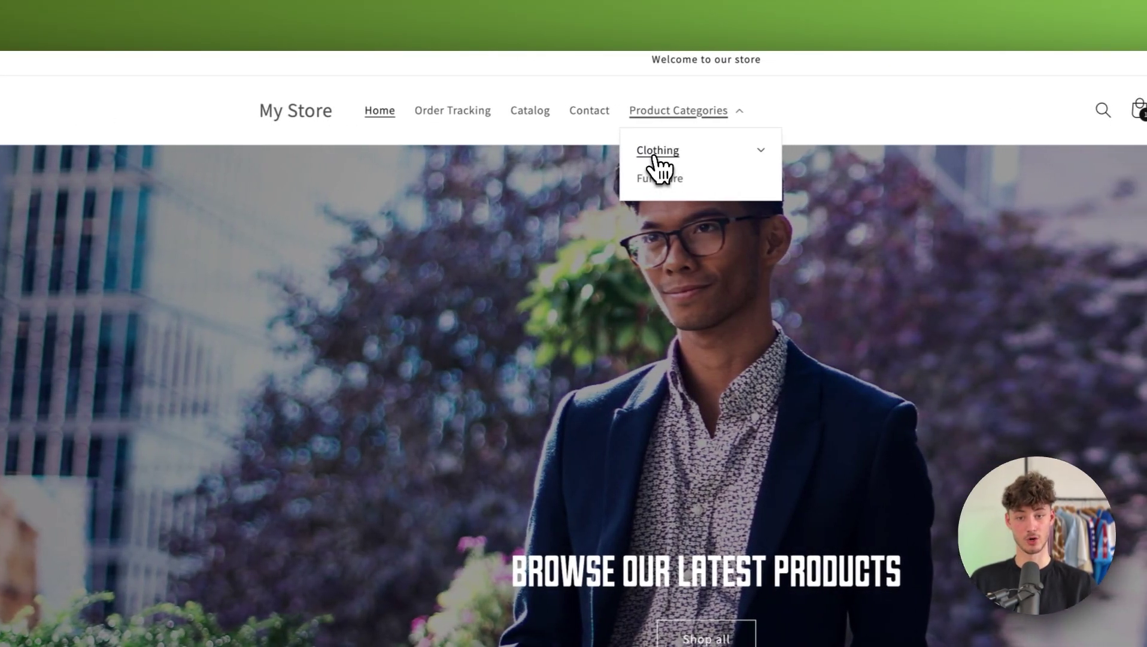
left_click(689, 151)
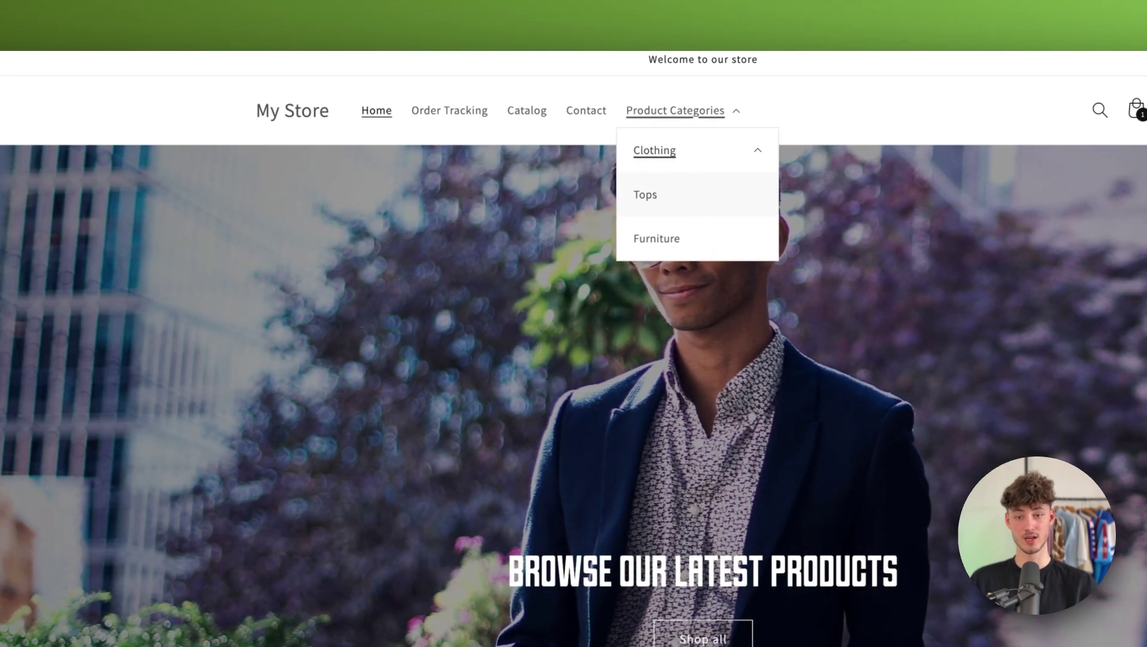
left_click(641, 202)
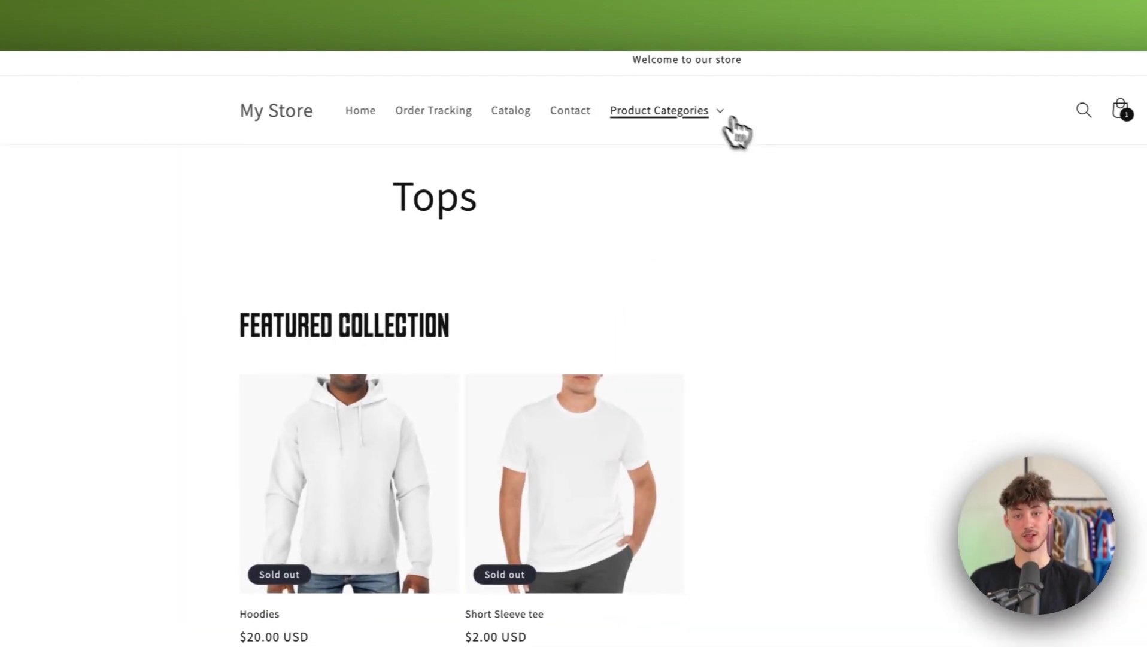
left_click(659, 182)
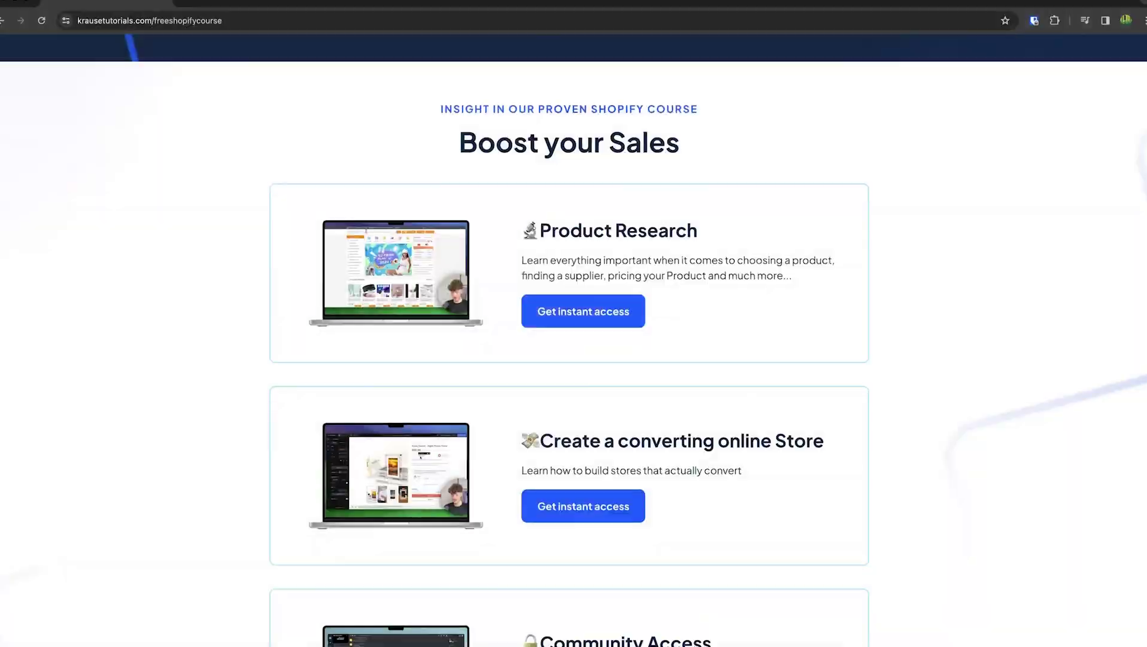
- Look over the free Shopify course page and the course link in the expanded YouTube video description
scroll(573, 335, "down", 5)
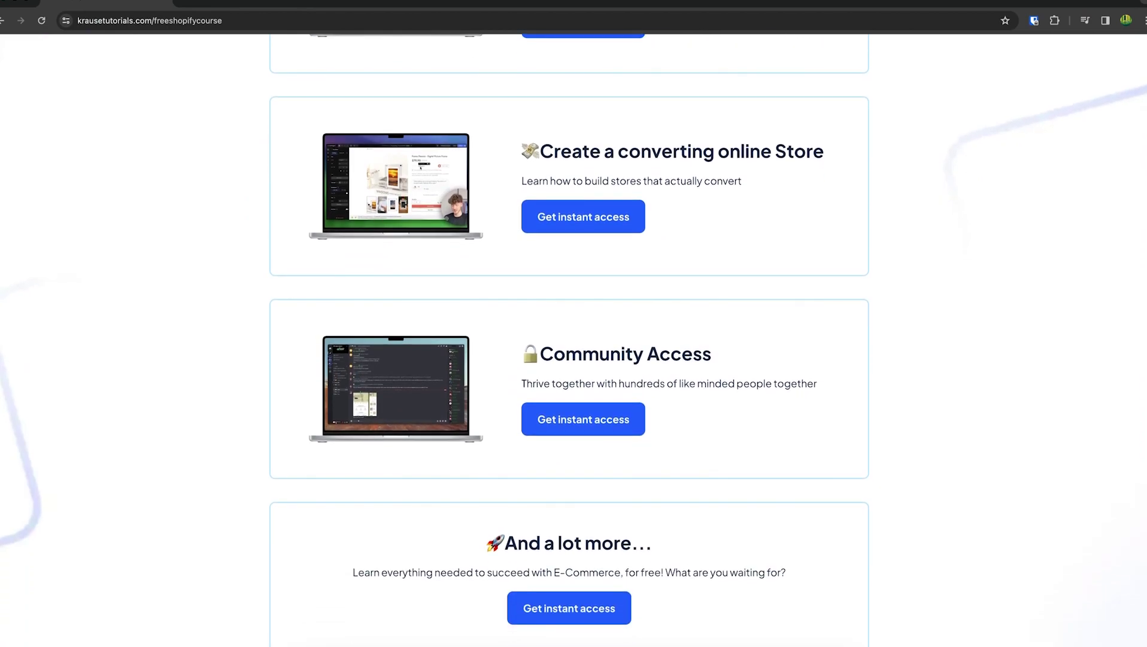
scroll(256, 175, "up", 10)
scroll(256, 176, "up", 3)
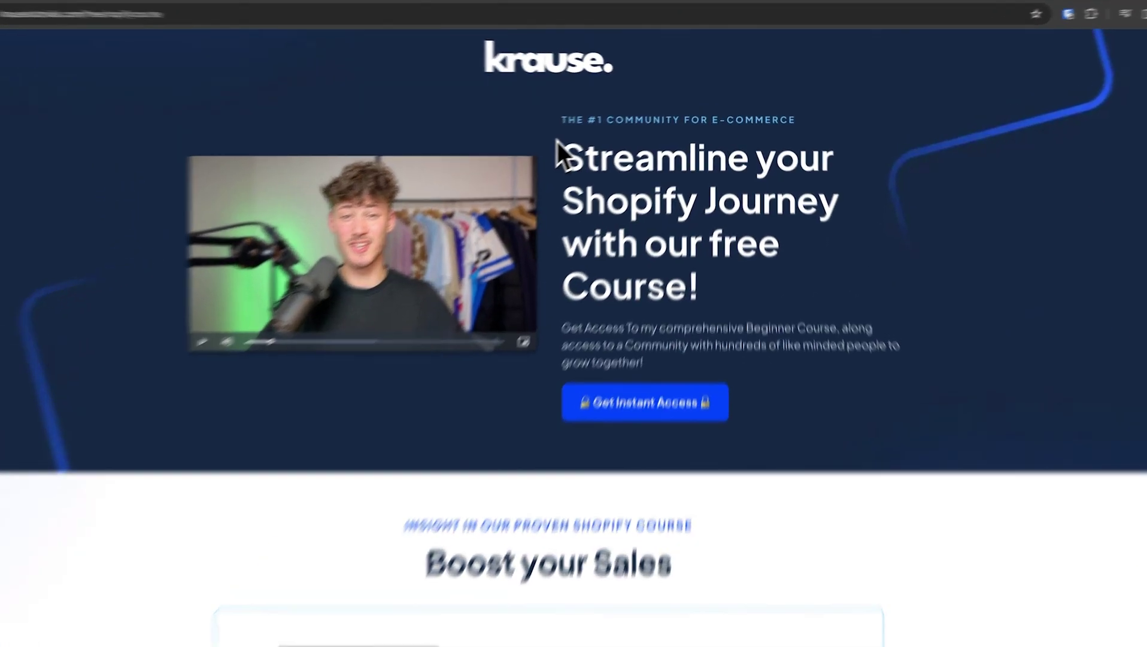
left_click_drag(580, 148, 694, 219)
left_click_drag(666, 311, 763, 414)
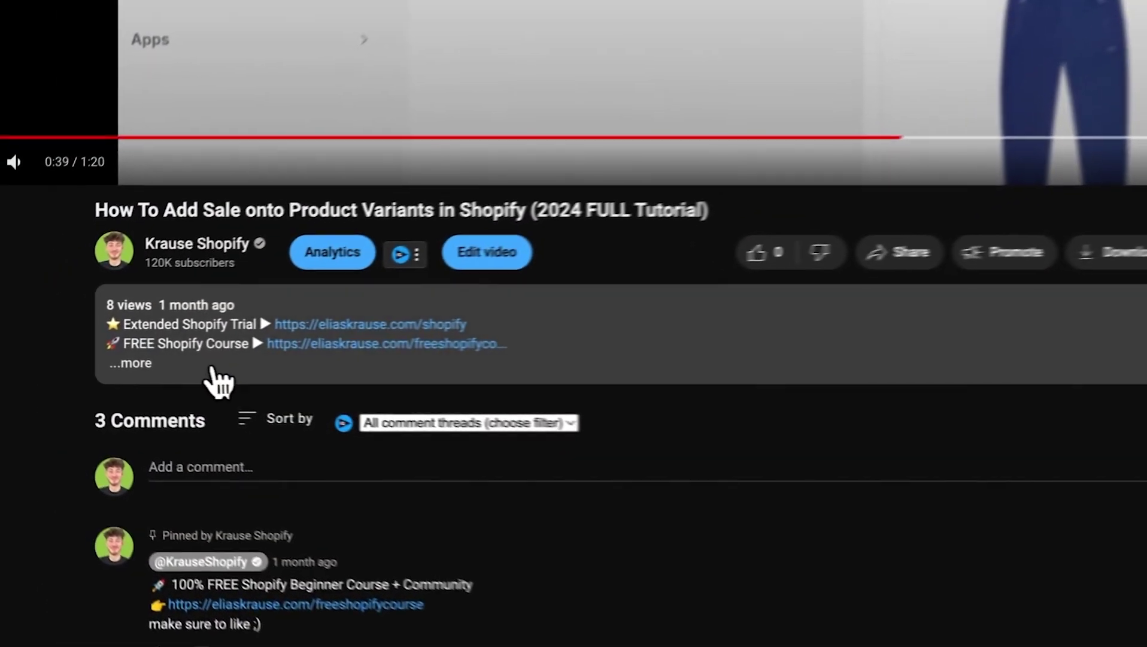
left_click(67, 373)
left_click_drag(126, 346, 185, 346)
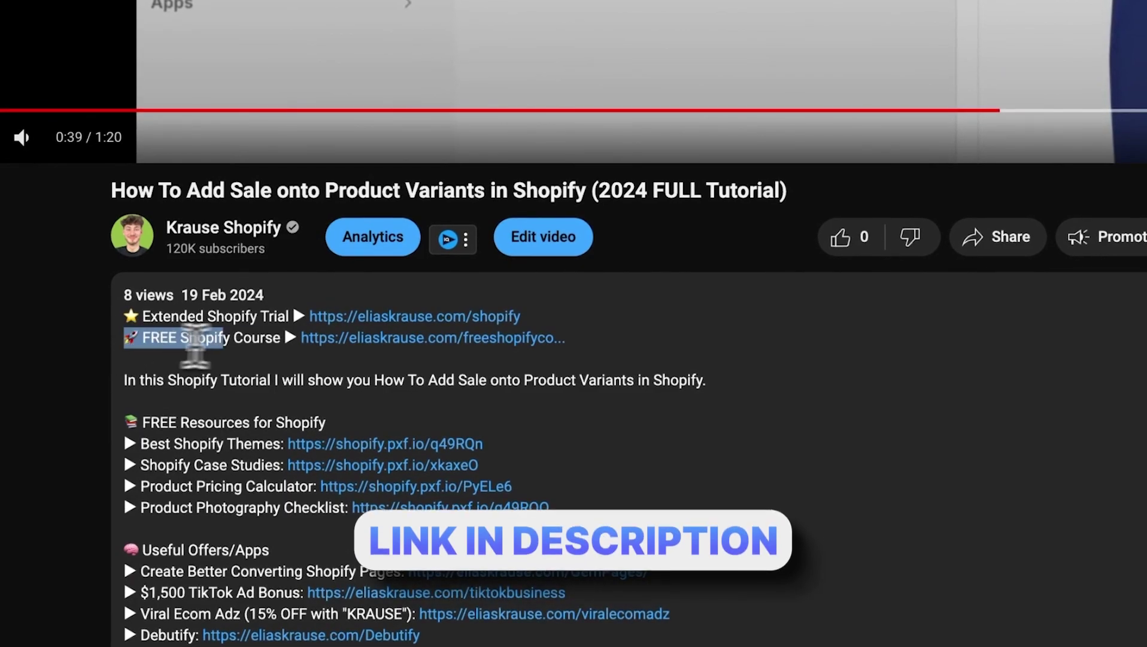